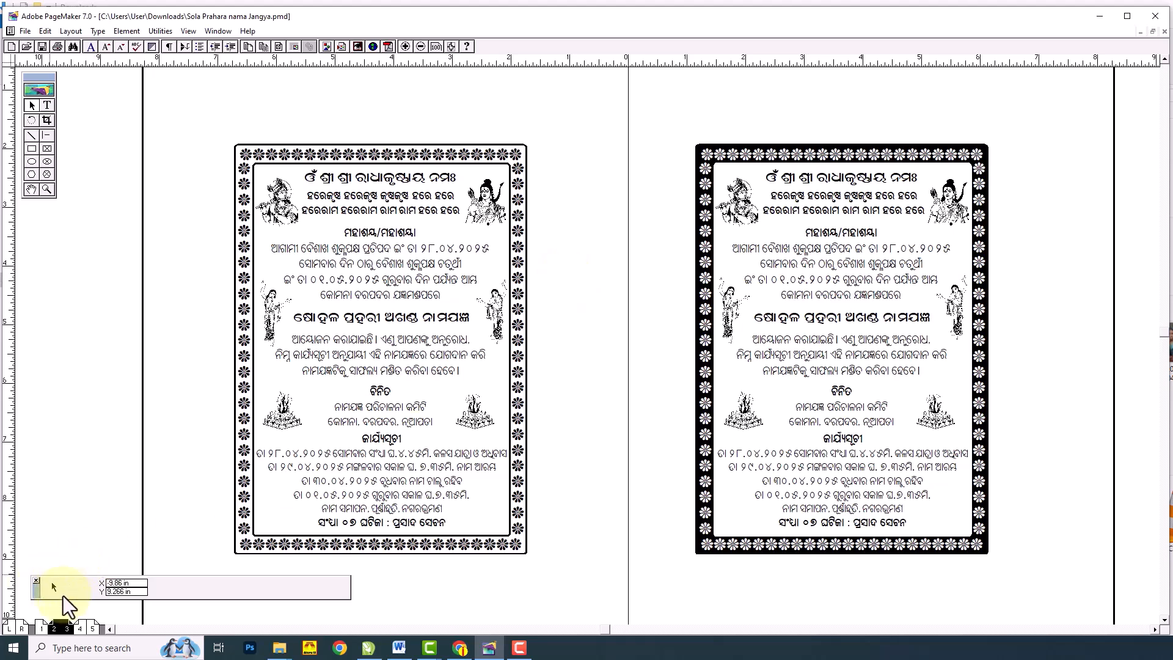
Step: Review the draft invitation on page 1 and go to pages 4–5
{"action": "left_click", "coordinate": [41, 629]}
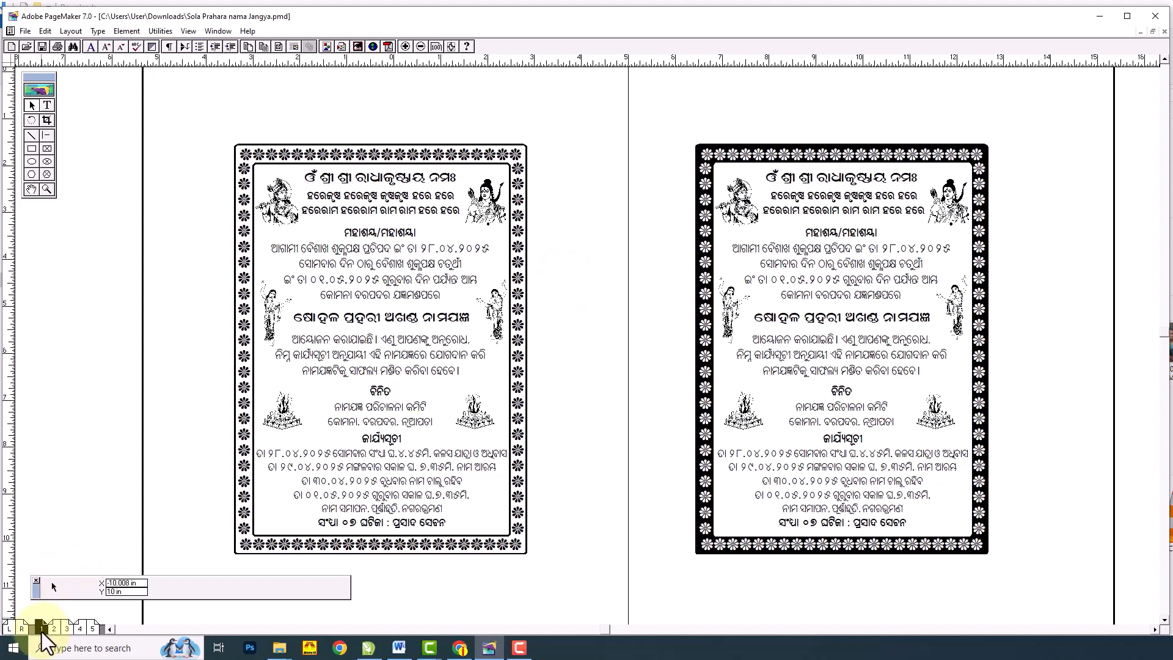
{"action": "left_click", "coordinate": [46, 190]}
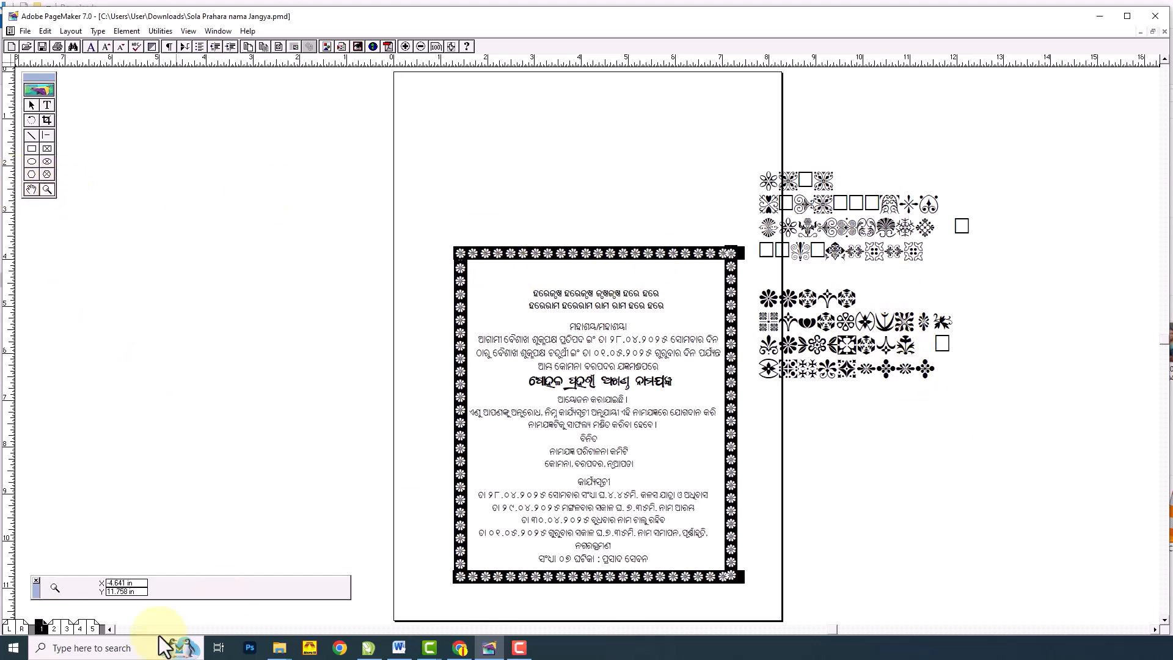
{"action": "left_click", "coordinate": [66, 629]}
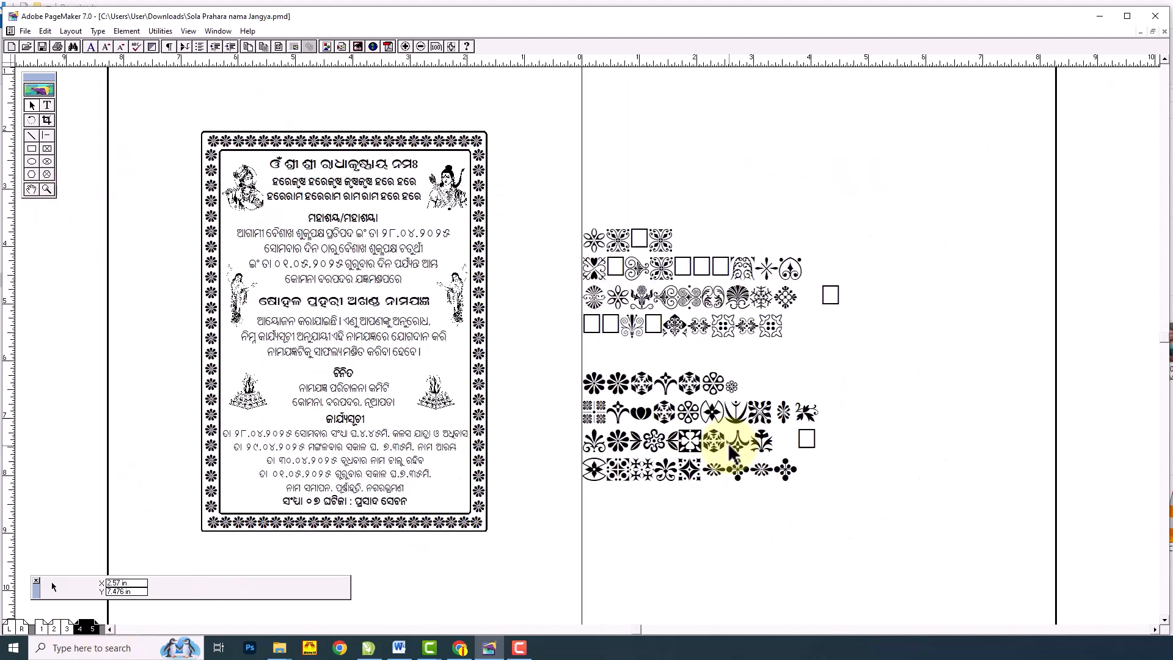
Step: Shift the ornament text block slightly on page 5 and place the control palette just below it
{"action": "left_click", "coordinate": [702, 439]}
{"action": "left_click_drag", "start_coordinate": [721, 439], "coordinate": [730, 426]}
{"action": "left_click", "coordinate": [526, 650]}
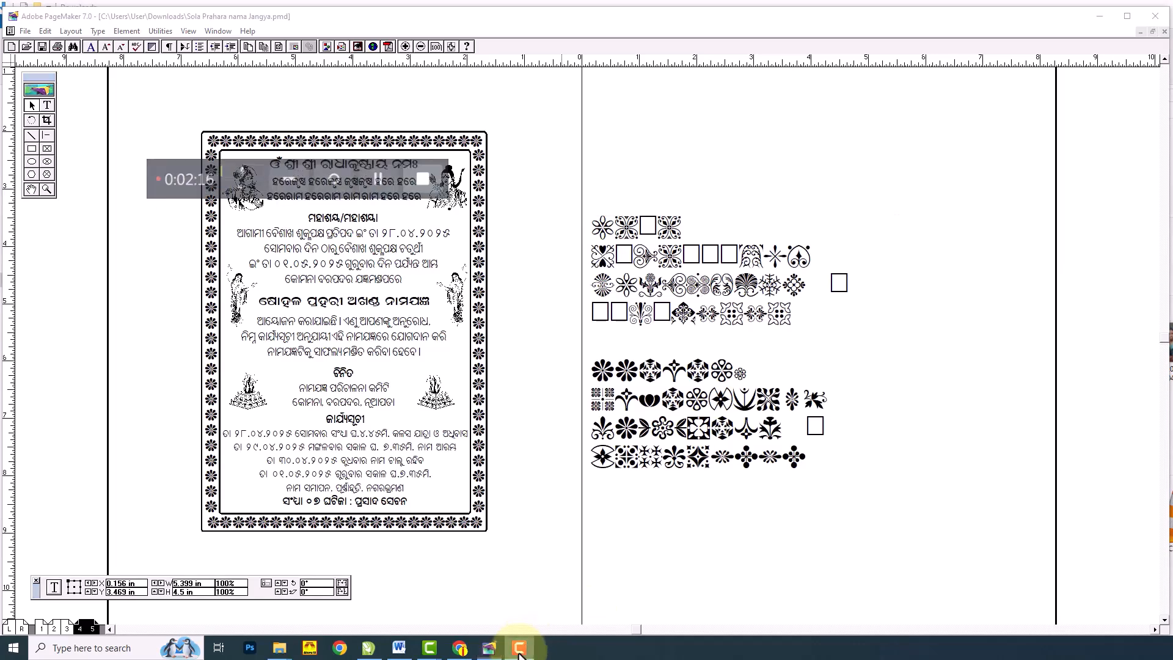
{"action": "left_click", "coordinate": [519, 652]}
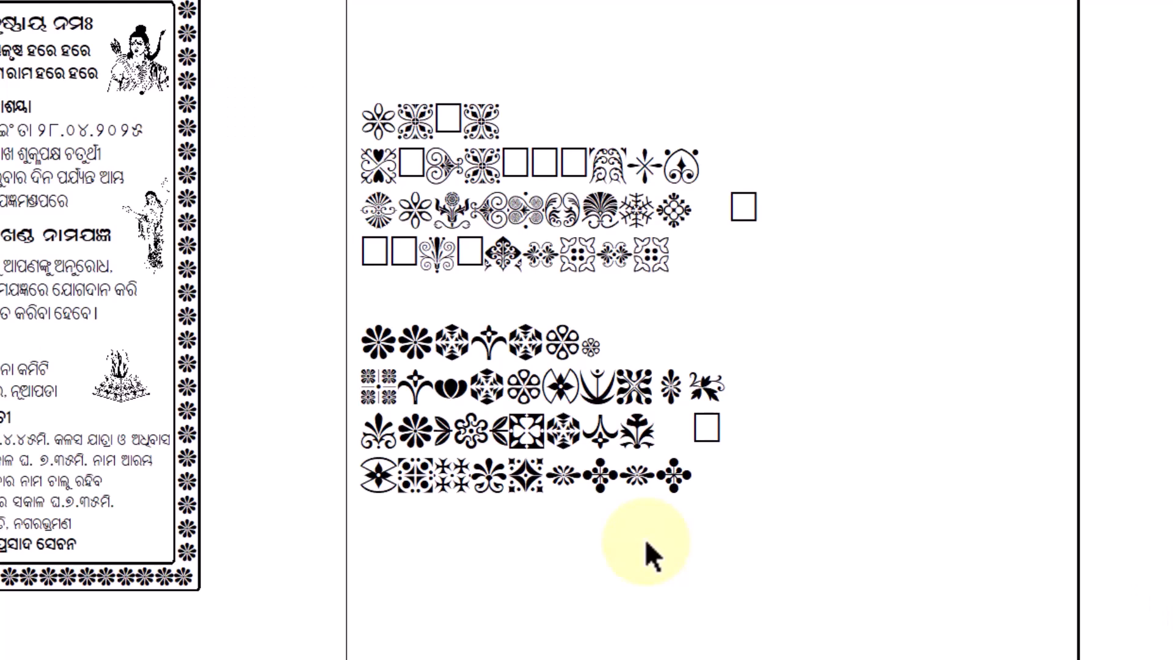
{"action": "left_click", "coordinate": [548, 391]}
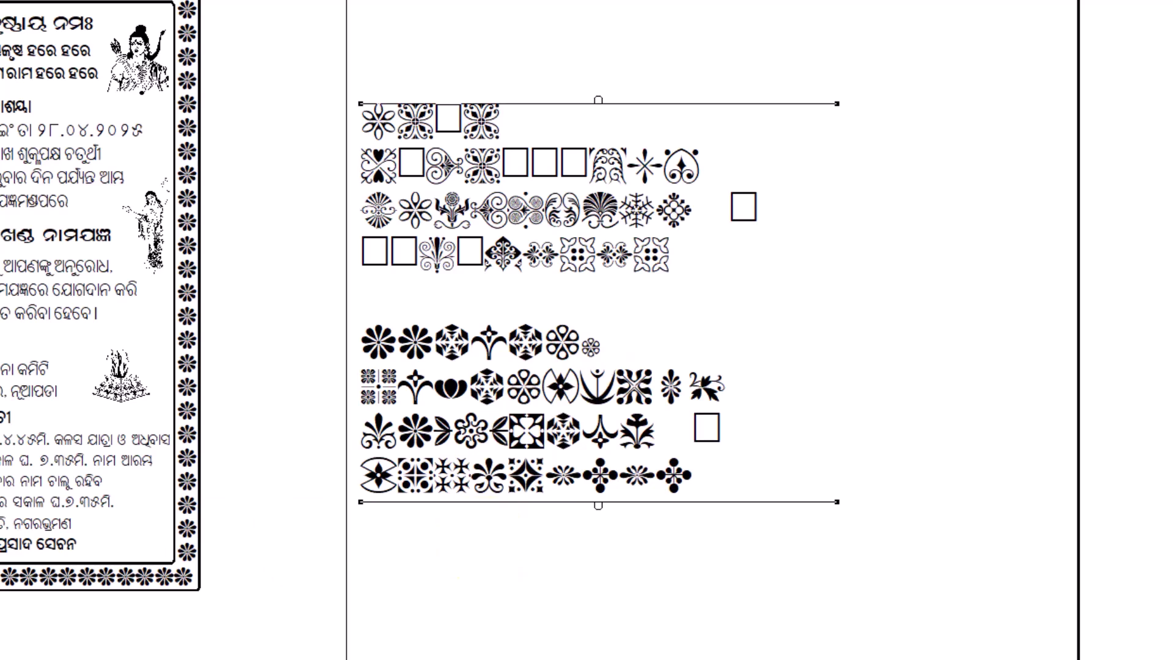
{"action": "left_click_drag", "start_coordinate": [144, 658], "coordinate": [288, 564]}
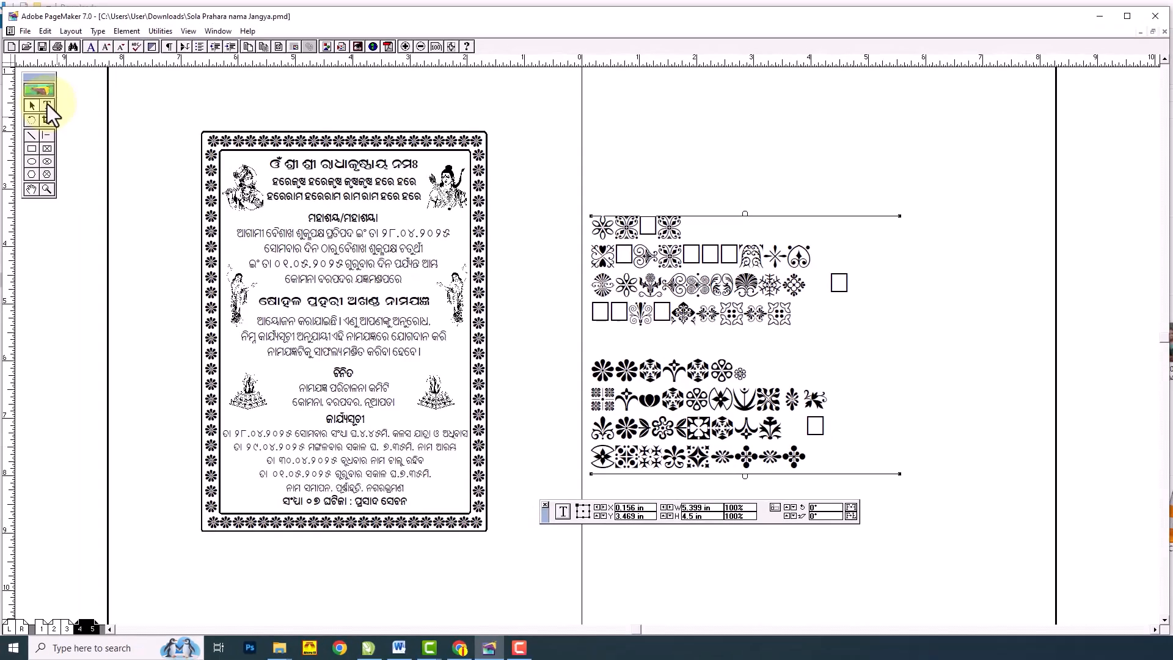
Step: Select the lower four rows of ornament characters on page 5 with the Text tool
{"action": "left_click", "coordinate": [48, 105]}
{"action": "left_click", "coordinate": [594, 365]}
{"action": "left_click_drag", "start_coordinate": [439, 258], "coordinate": [626, 352]}
{"action": "left_click", "coordinate": [633, 353]}
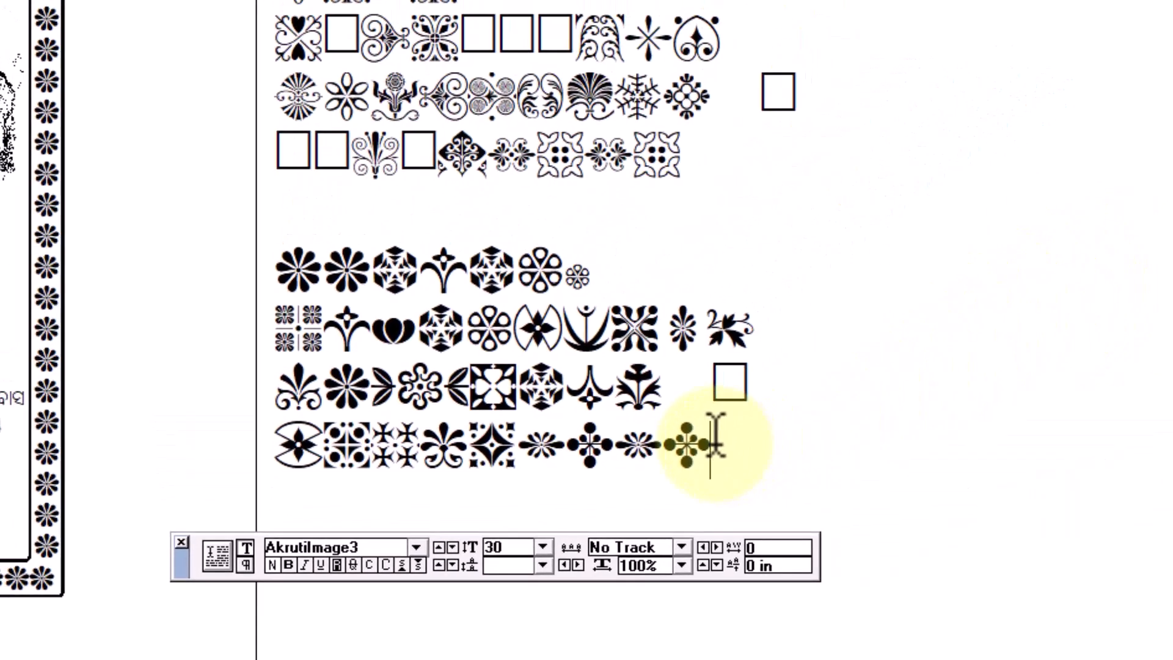
{"action": "left_click_drag", "start_coordinate": [1030, 286], "coordinate": [514, 147]}
{"action": "left_click_drag", "start_coordinate": [392, 361], "coordinate": [235, 269]}
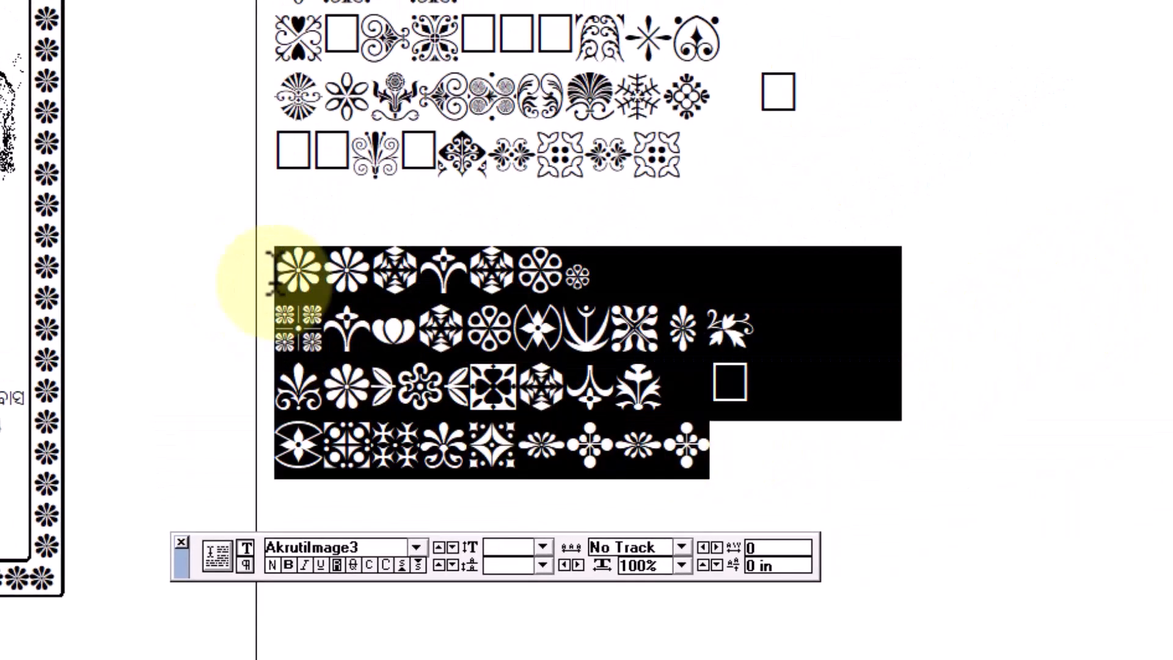
{"action": "left_click", "coordinate": [527, 351]}
{"action": "left_click_drag", "start_coordinate": [735, 435], "coordinate": [248, 275]}
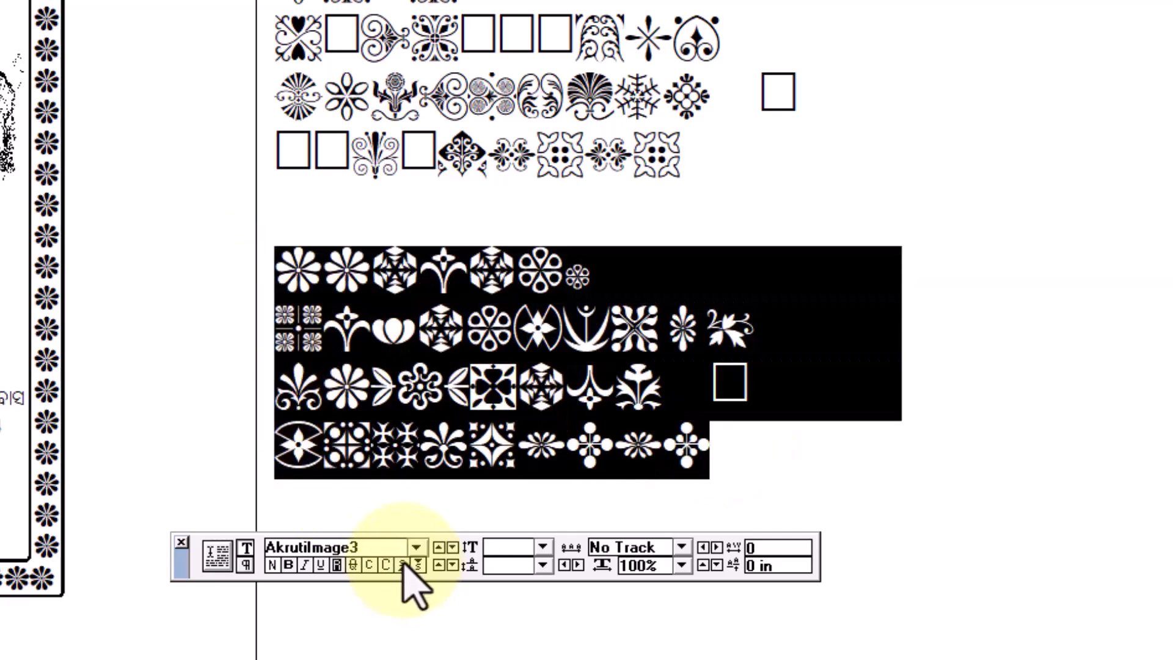
Step: Try to apply the font AkrutiImage4 to the selected ornament characters
{"action": "left_click", "coordinate": [381, 548]}
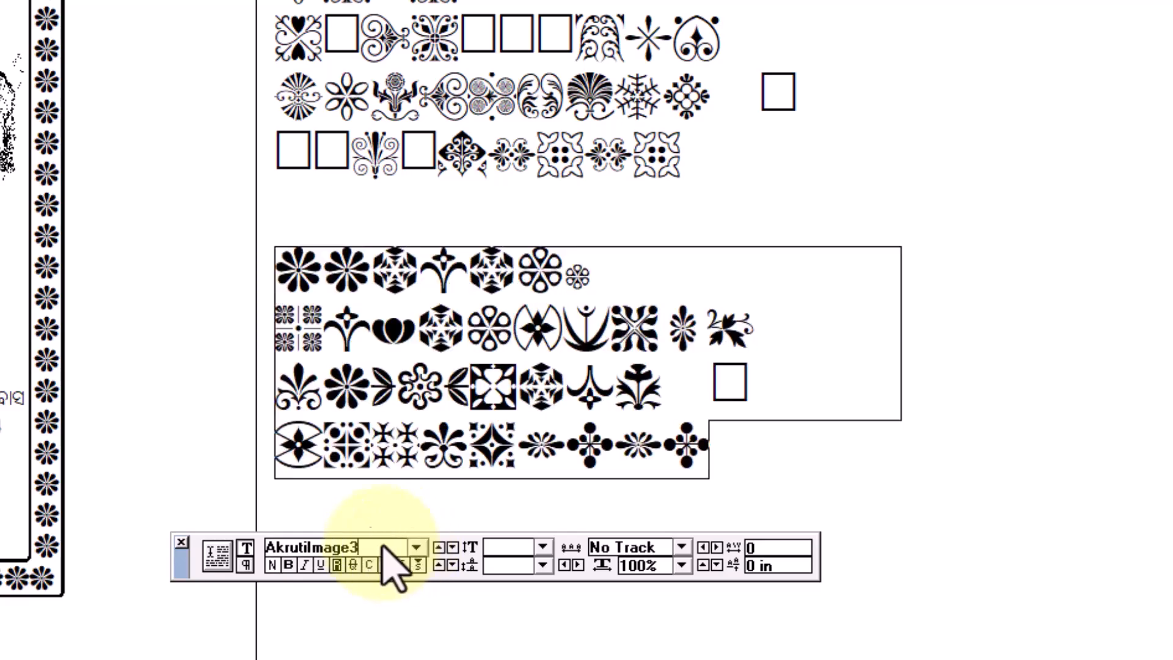
{"action": "key", "text": "BackSpace"}
{"action": "type", "text": "1"}
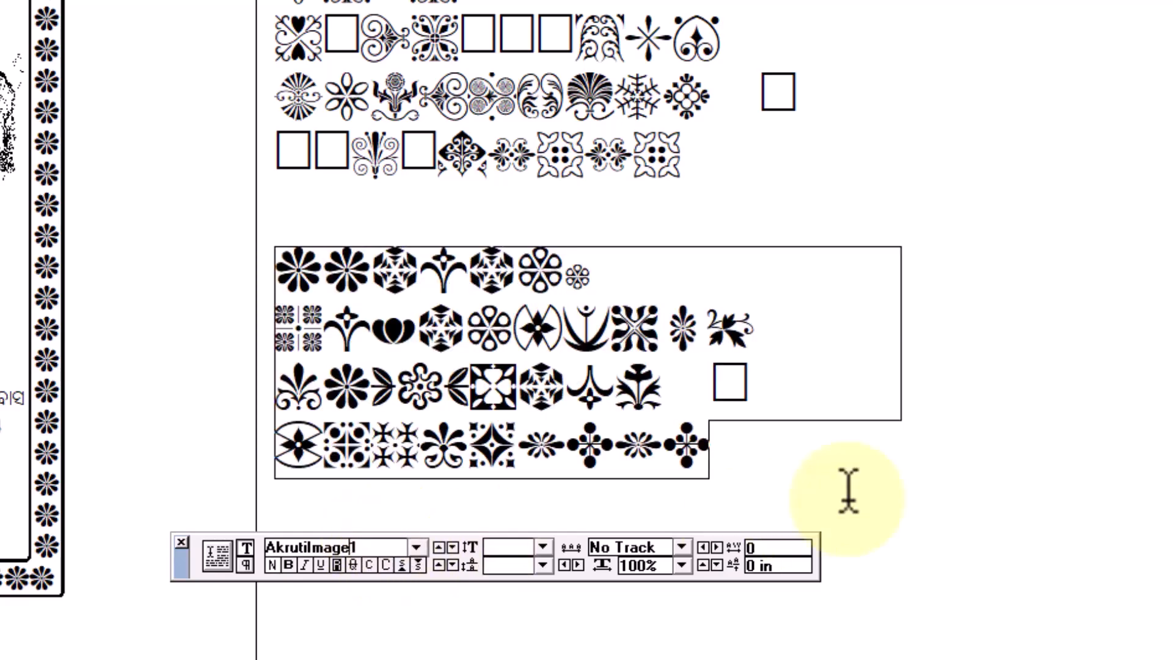
{"action": "key", "text": "BackSpace"}
{"action": "type", "text": "4"}
{"action": "key", "text": "Return"}
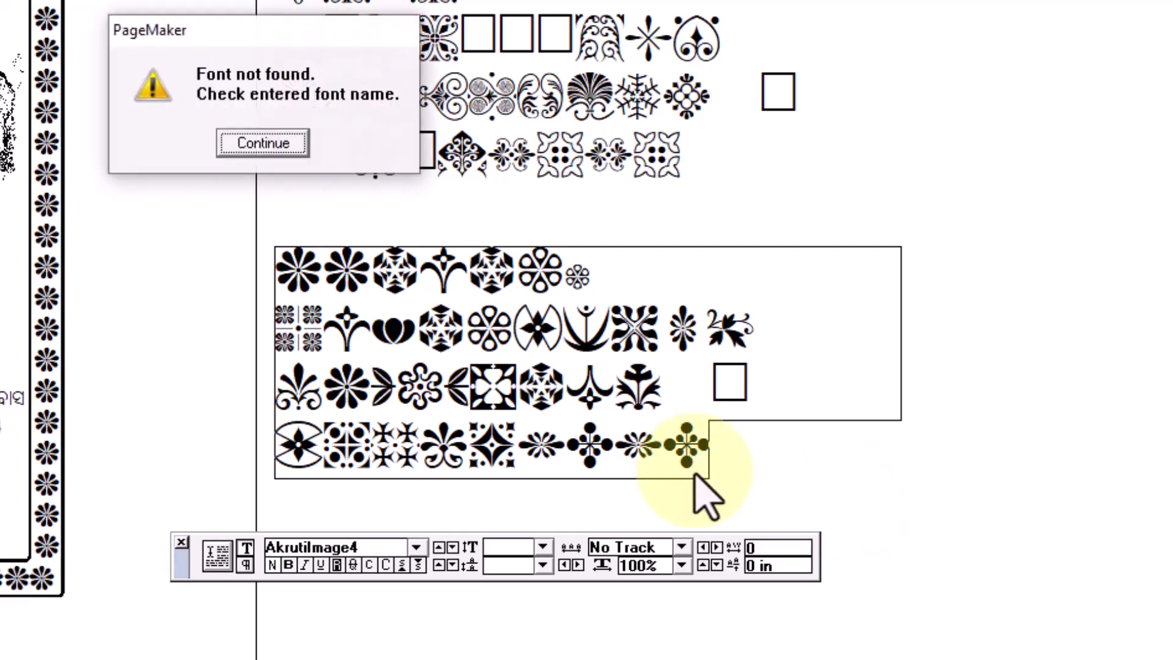
{"action": "left_click", "coordinate": [300, 145]}
Step: Set the font of the selected ornament characters to AkrutiImage7 and close the control palette
{"action": "left_click", "coordinate": [379, 548]}
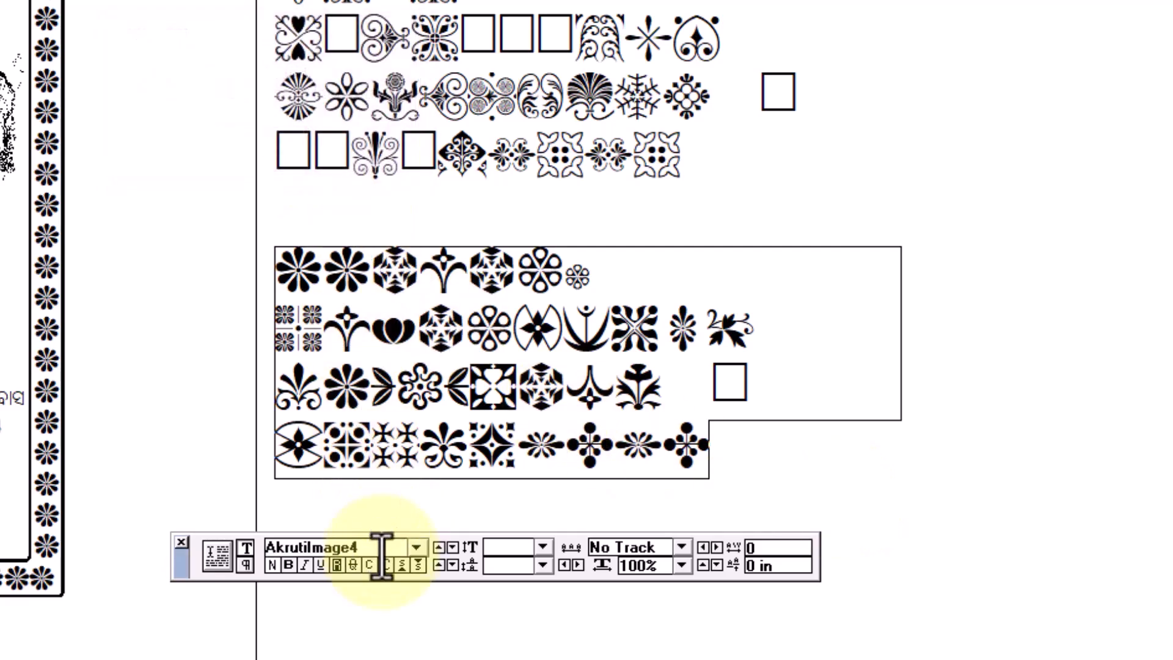
{"action": "key", "text": "BackSpace"}
{"action": "type", "text": "1"}
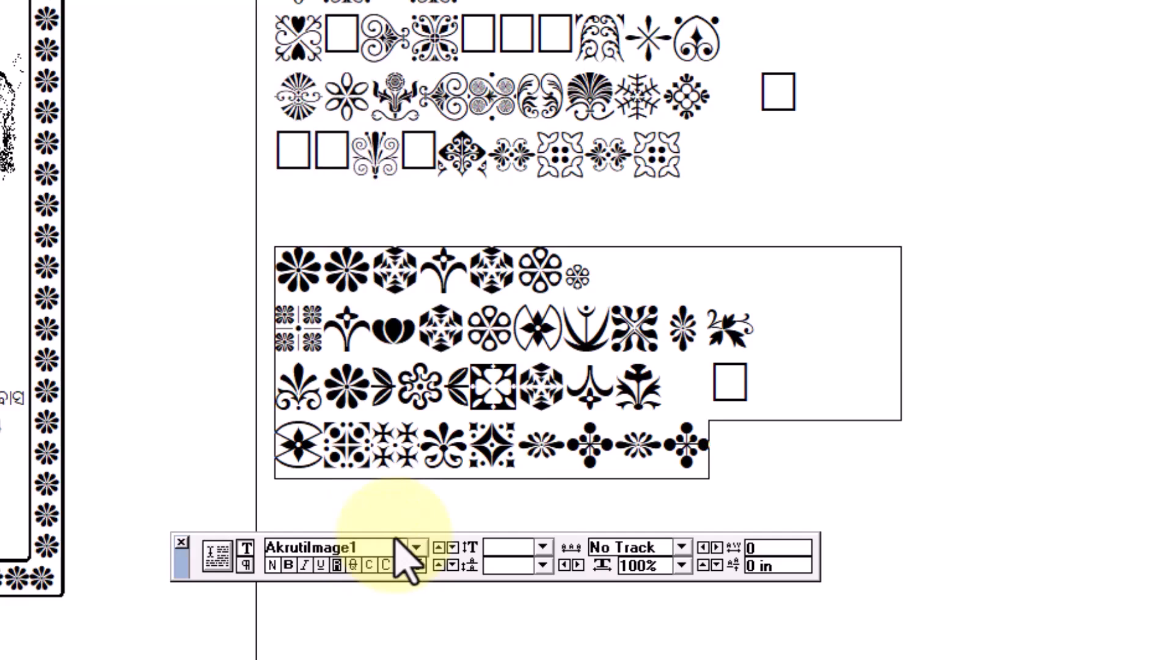
{"action": "key", "text": "BackSpace"}
{"action": "type", "text": "7"}
{"action": "key", "text": "Return"}
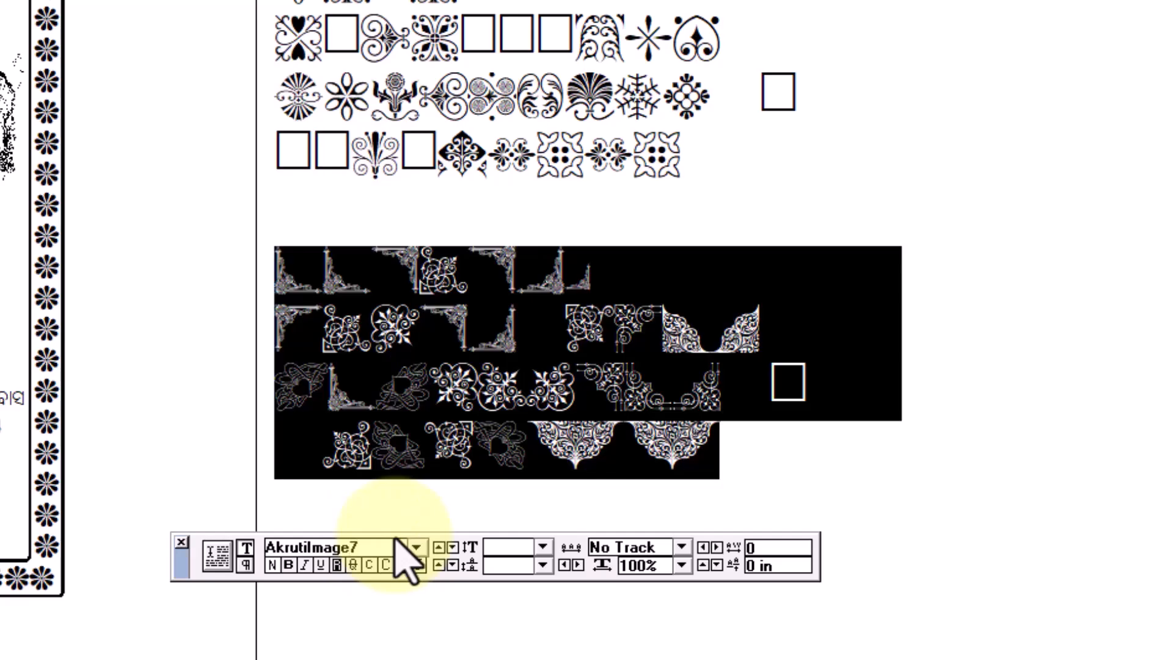
{"action": "left_click", "coordinate": [564, 351]}
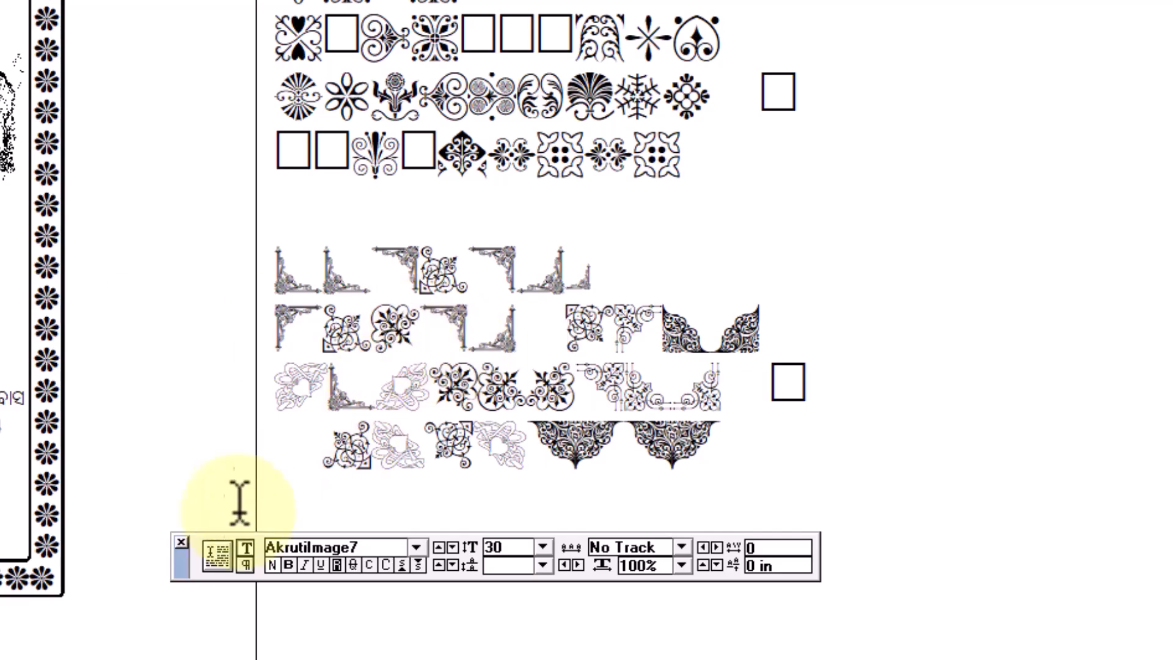
{"action": "left_click", "coordinate": [180, 542]}
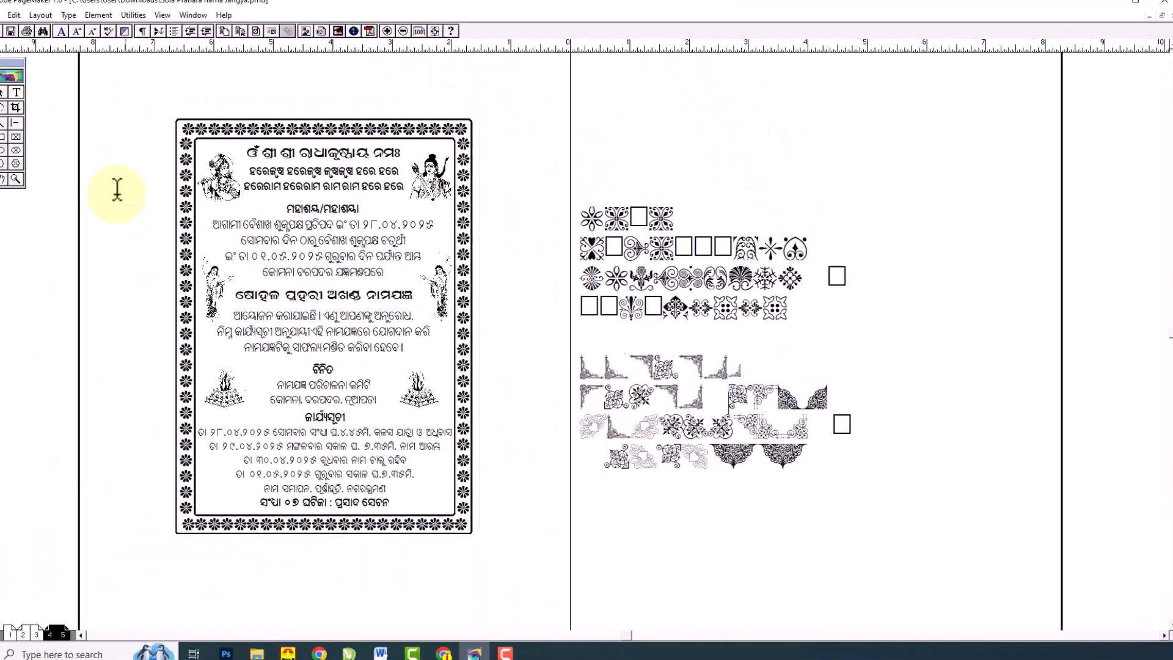
{"action": "left_click", "coordinate": [34, 106]}
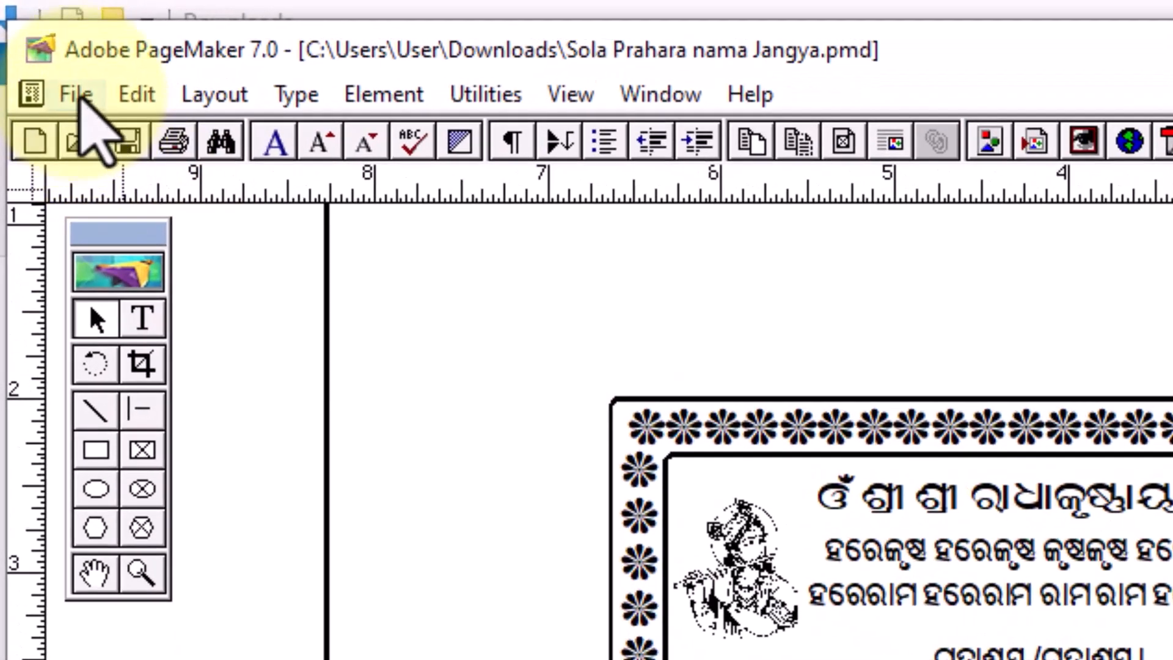
Step: Examine the available page sizes in the Document Setup dialog and cancel it
{"action": "left_click", "coordinate": [25, 31]}
{"action": "left_click", "coordinate": [132, 144]}
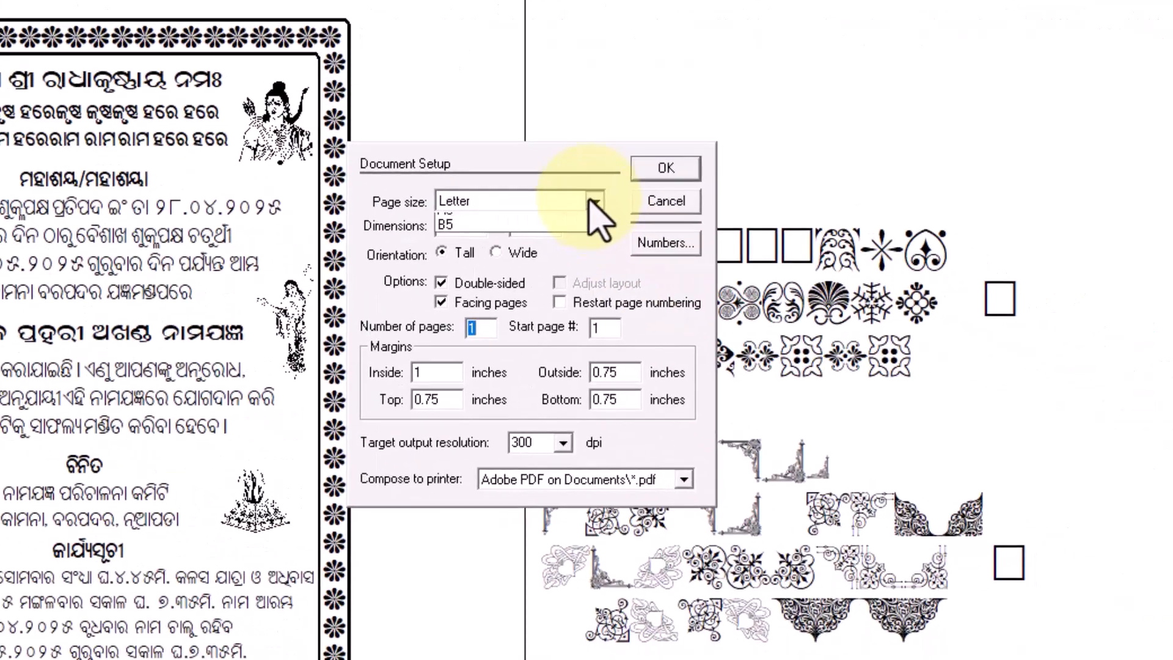
{"action": "left_click", "coordinate": [1141, 423]}
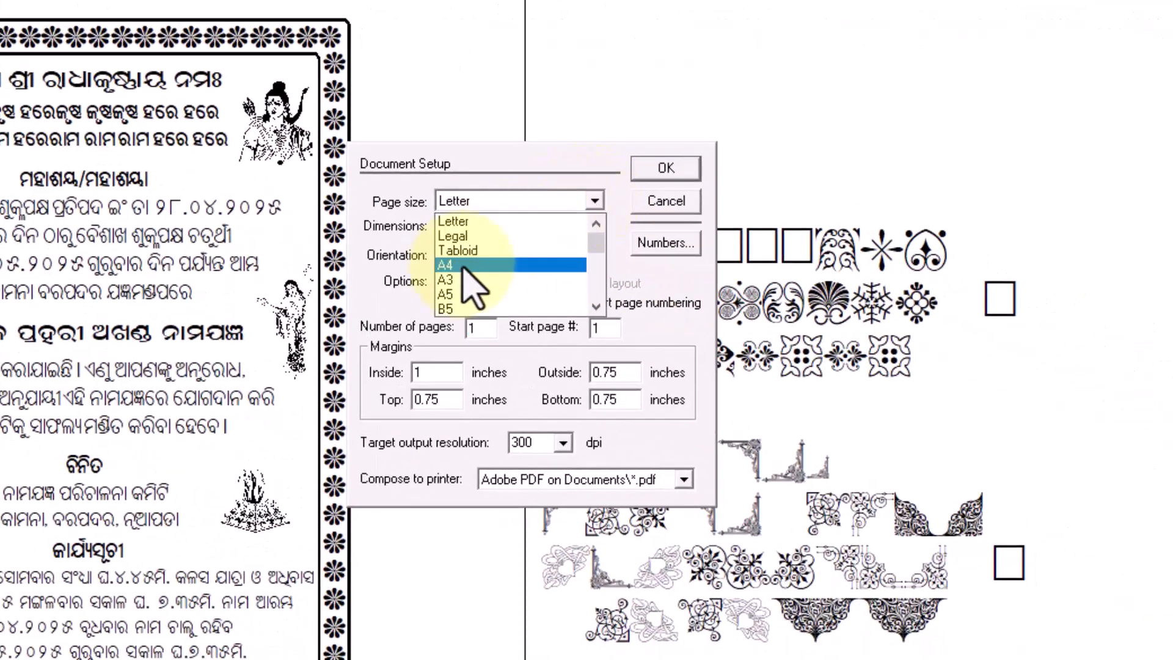
{"action": "left_click", "coordinate": [672, 171]}
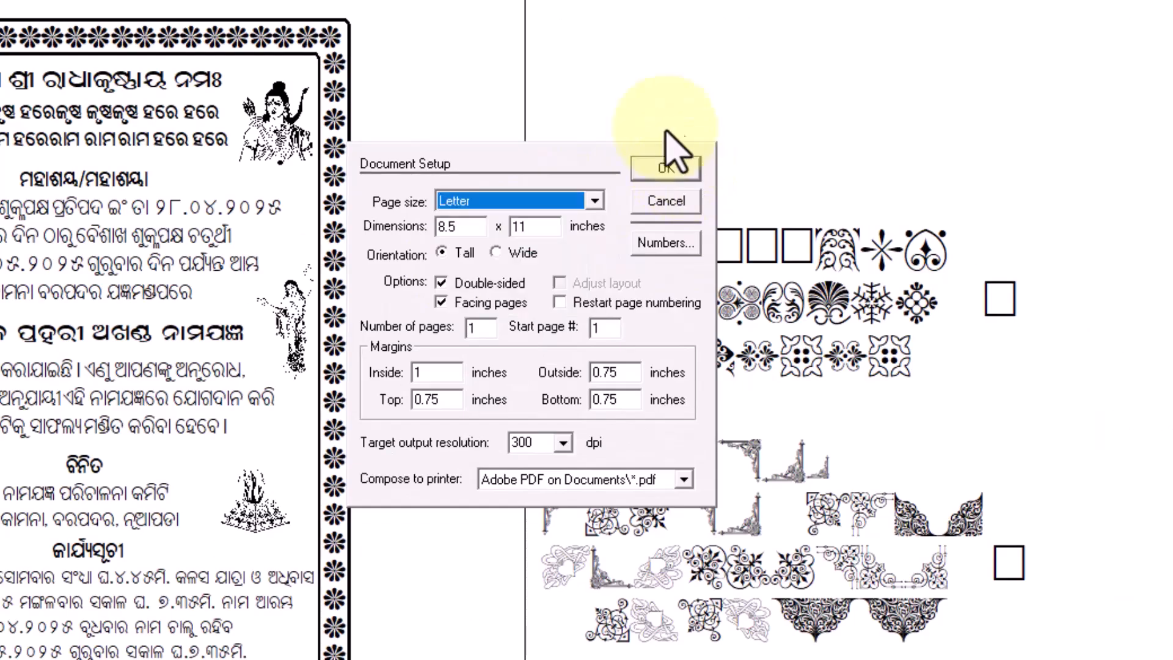
{"action": "left_click", "coordinate": [668, 202]}
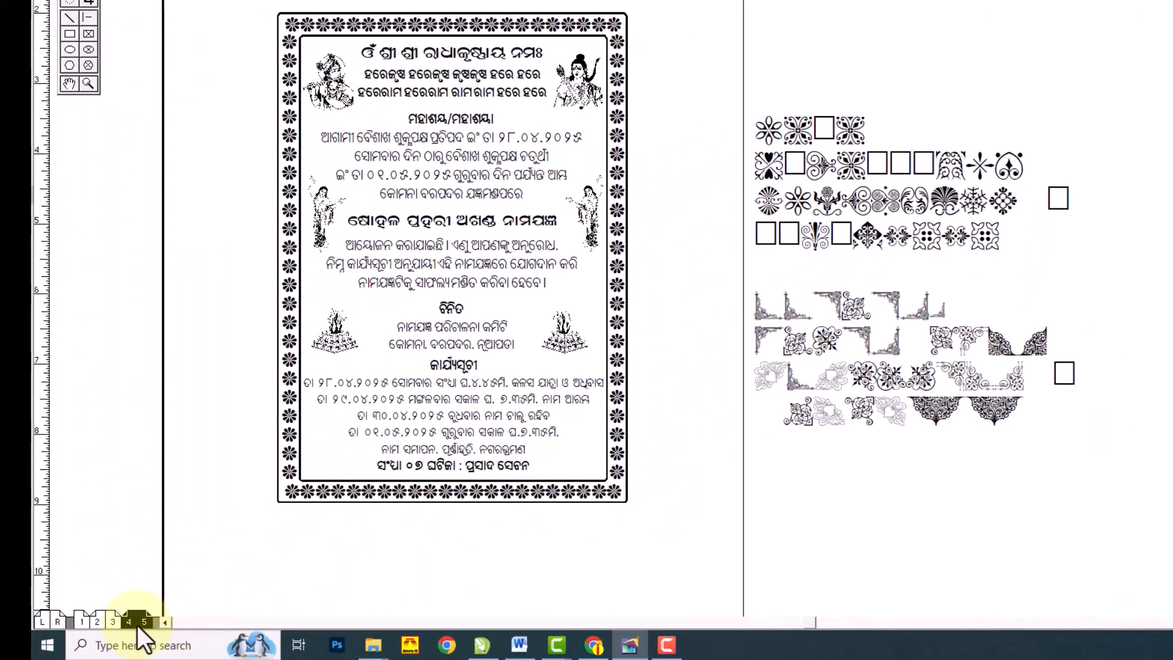
Step: Add two new pages to the document after page 5
{"action": "left_click", "coordinate": [93, 622]}
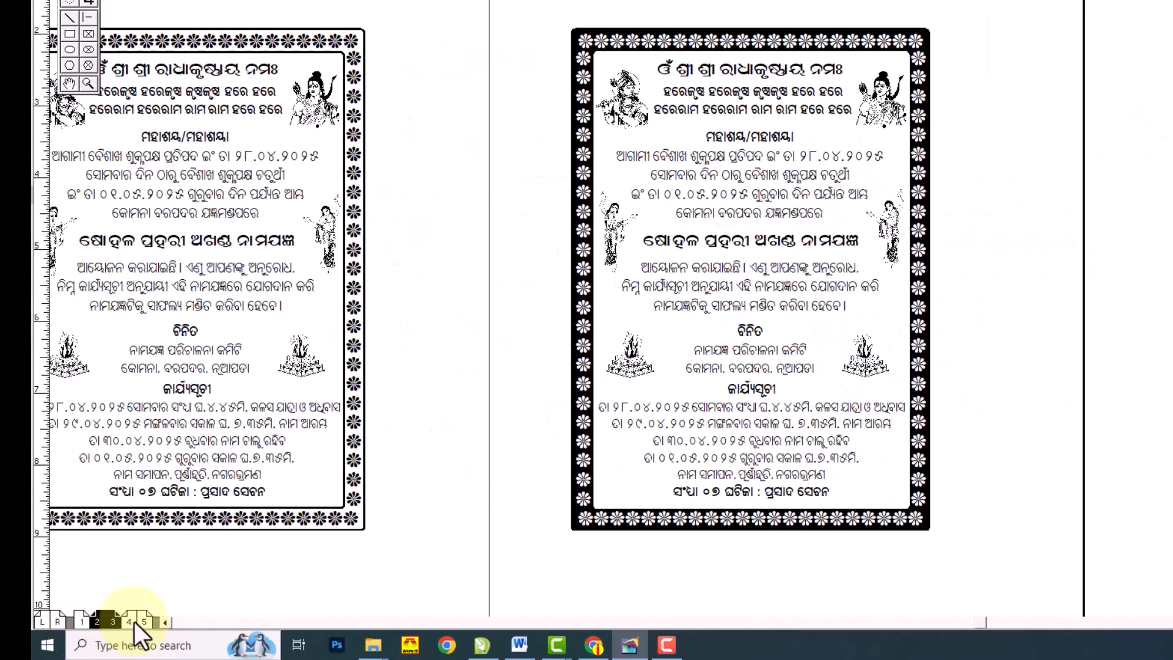
{"action": "left_click", "coordinate": [137, 622]}
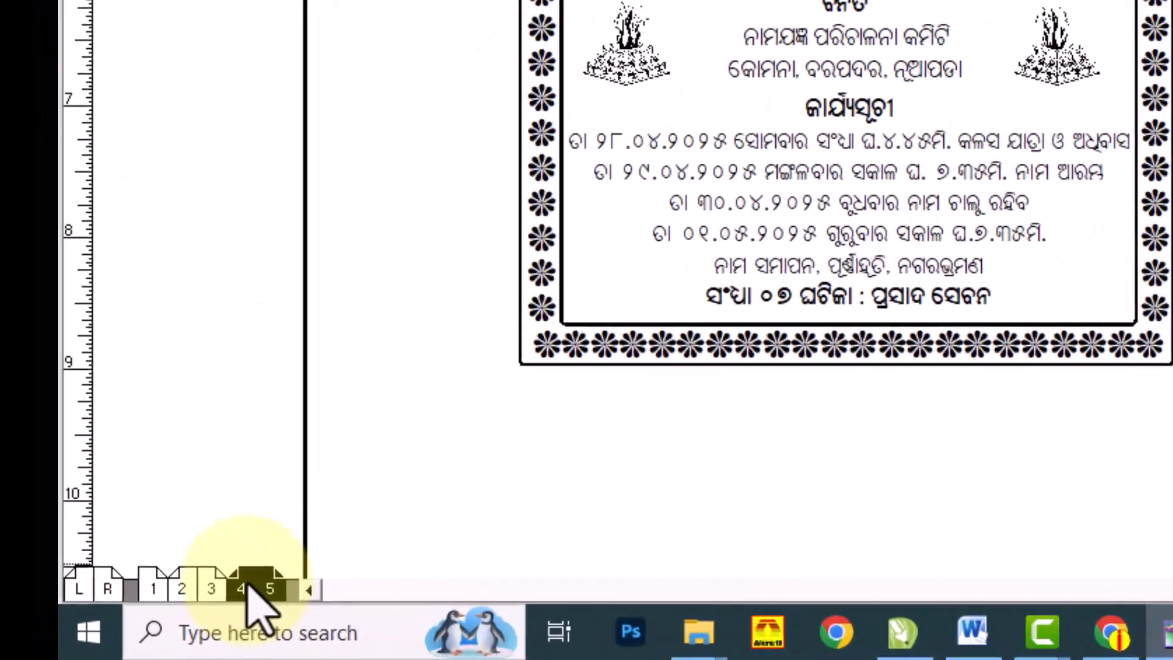
{"action": "right_click", "coordinate": [133, 622]}
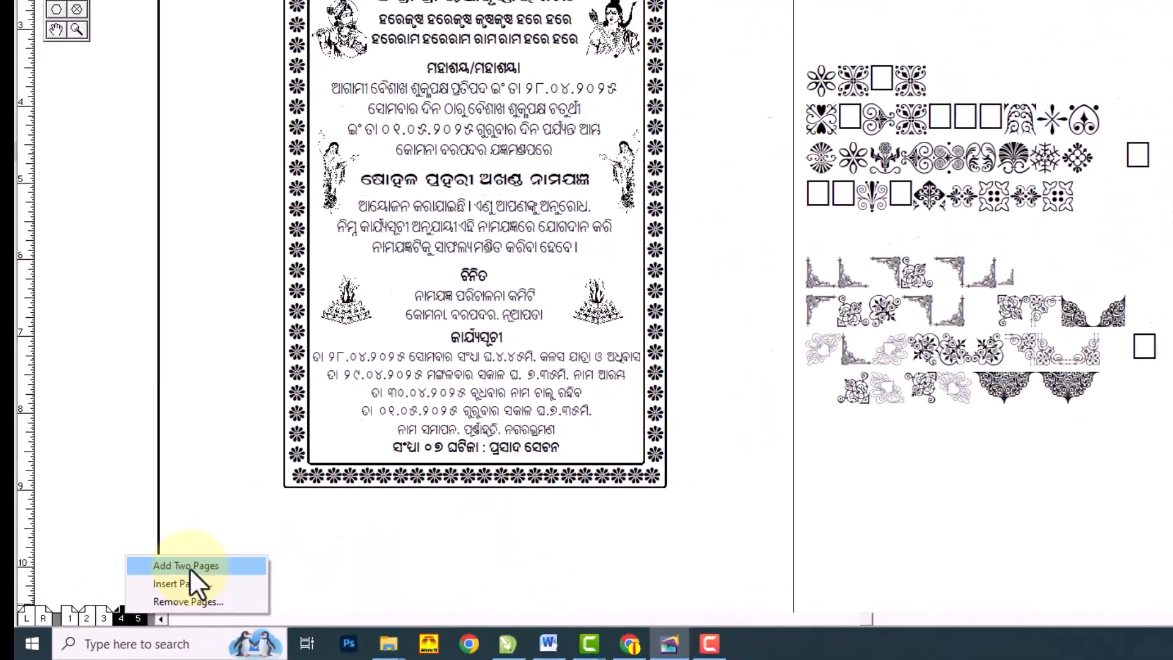
{"action": "left_click", "coordinate": [391, 483]}
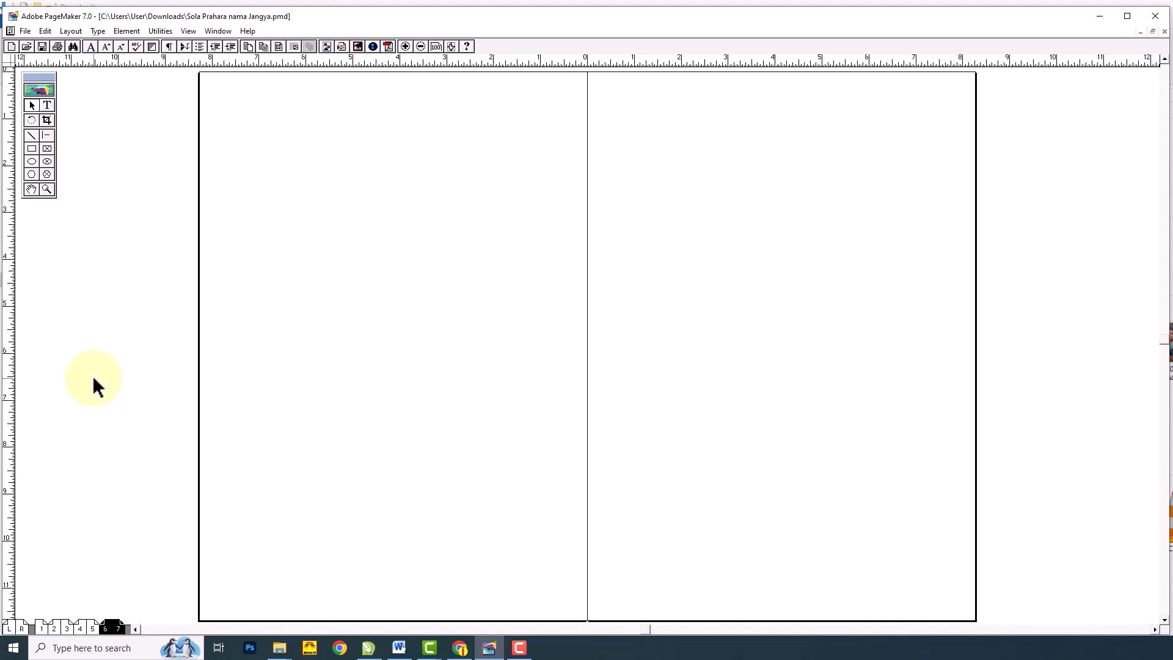
Step: Show the margin guides on pages 6 and 7 and hide them again
{"action": "key", "text": "ctrl+semicolon"}
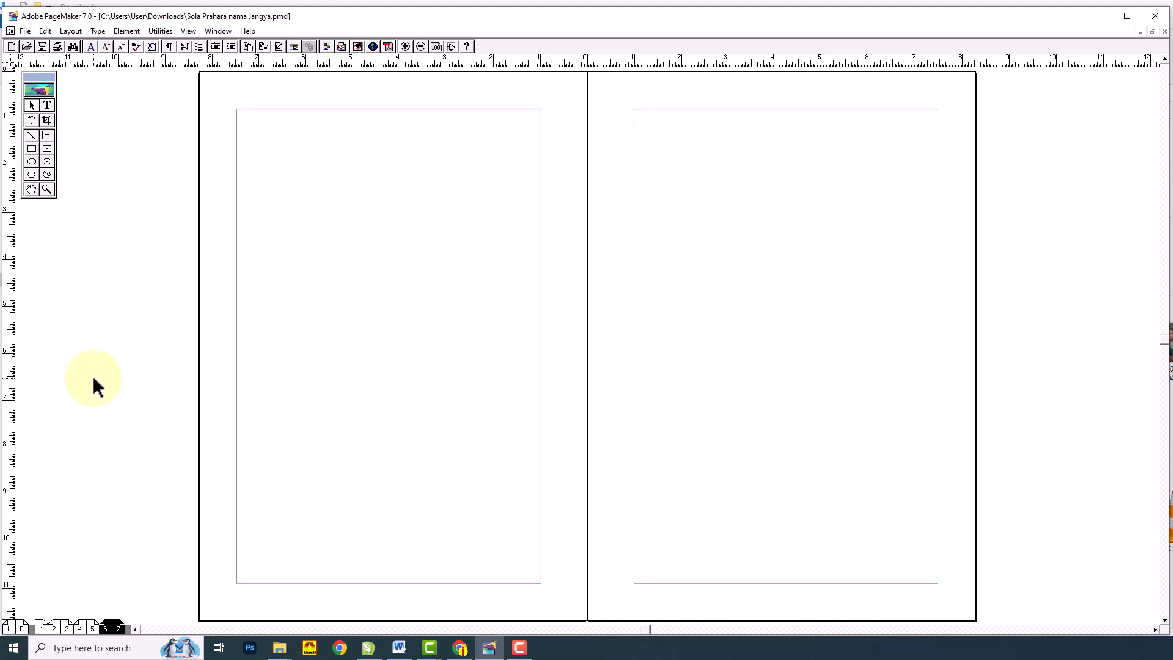
{"action": "key", "text": "ctrl+semicolon"}
{"action": "key", "text": "ctrl+semicolon"}
{"action": "key", "text": "ctrl+semicolon"}
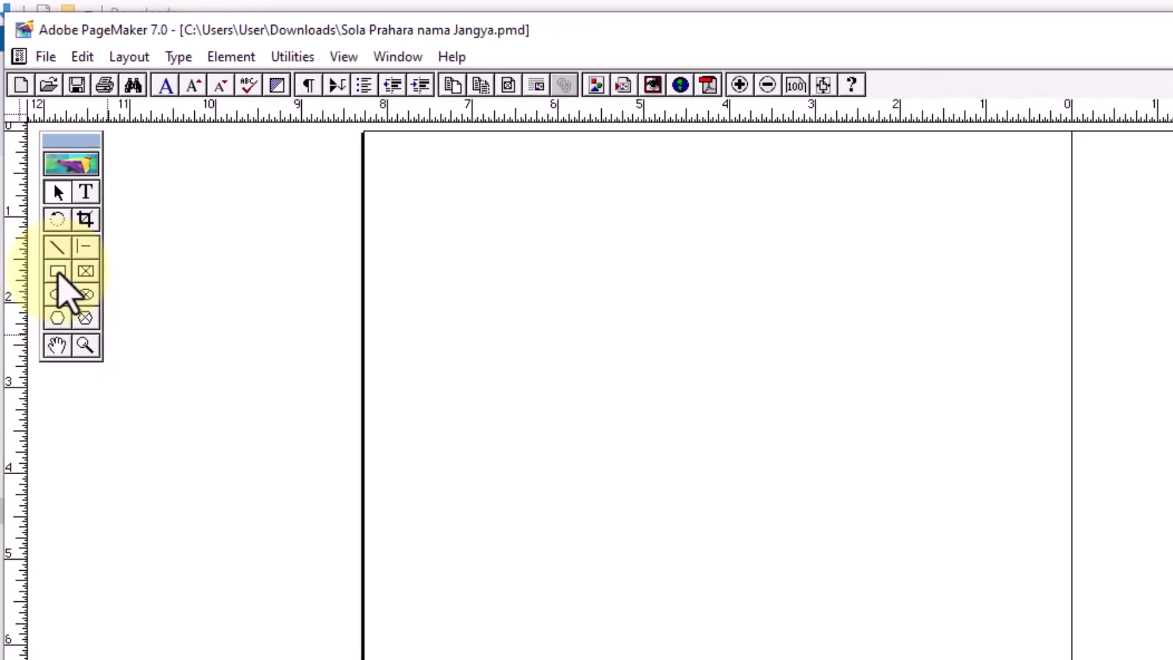
Step: Draw a rectangle about 3.95 in wide and 5.13 in high on page 6
{"action": "left_click", "coordinate": [38, 177]}
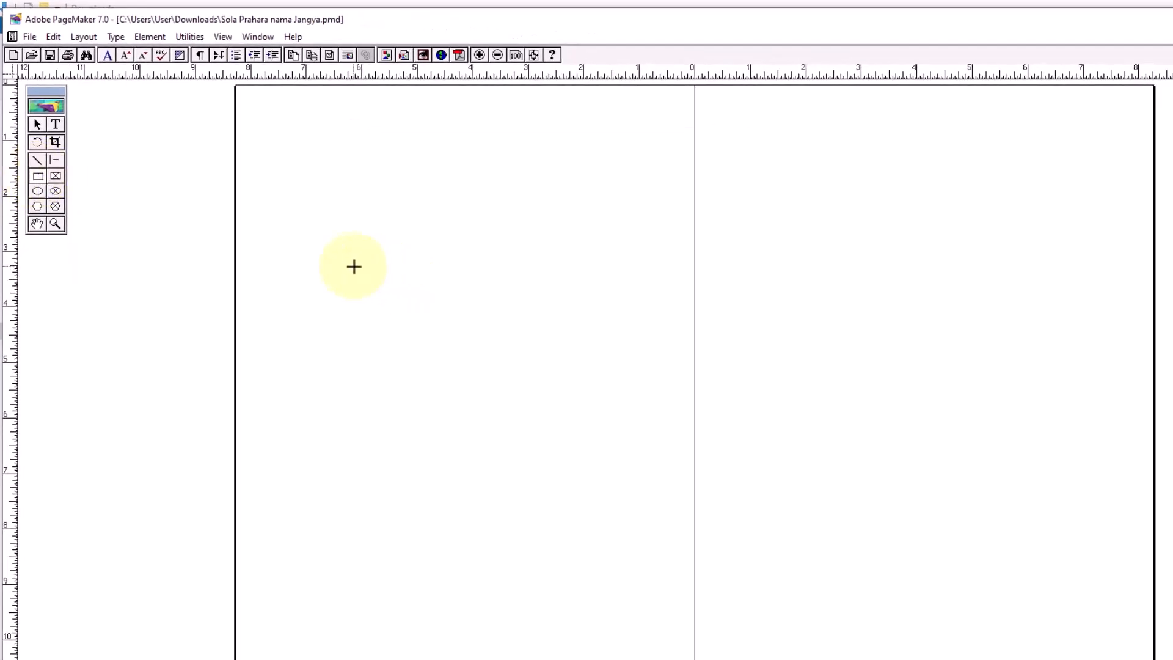
{"action": "mouse_move", "coordinate": [333, 251]}
{"action": "left_mouse_down"}
{"action": "mouse_move", "coordinate": [552, 513]}
{"action": "mouse_move", "coordinate": [551, 535]}
{"action": "left_mouse_up"}
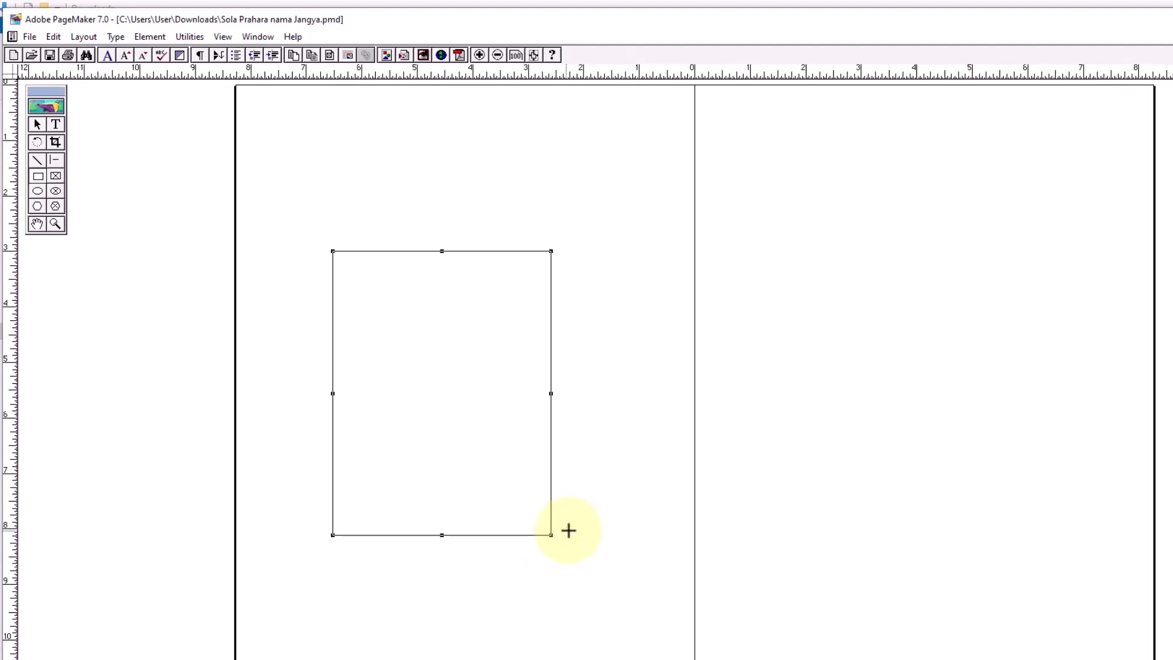
{"action": "left_click", "coordinate": [38, 125]}
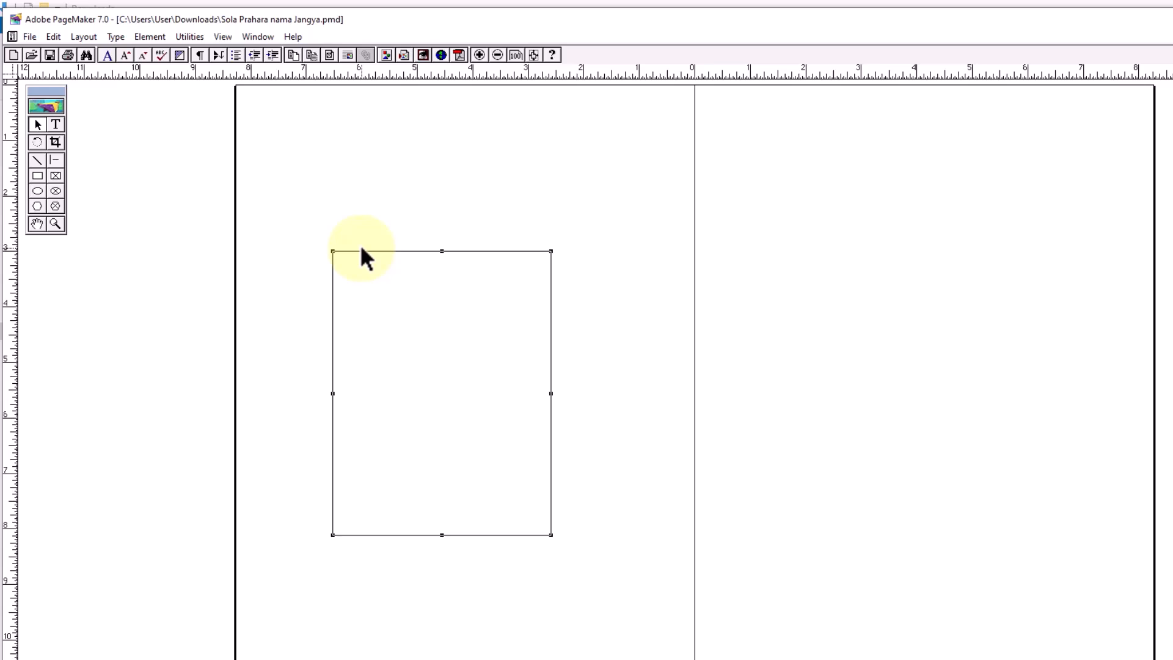
Step: Resize the rectangle on page 6 from its centre to 5 in wide and 7 in high
{"action": "key", "text": "ctrl+apostrophe"}
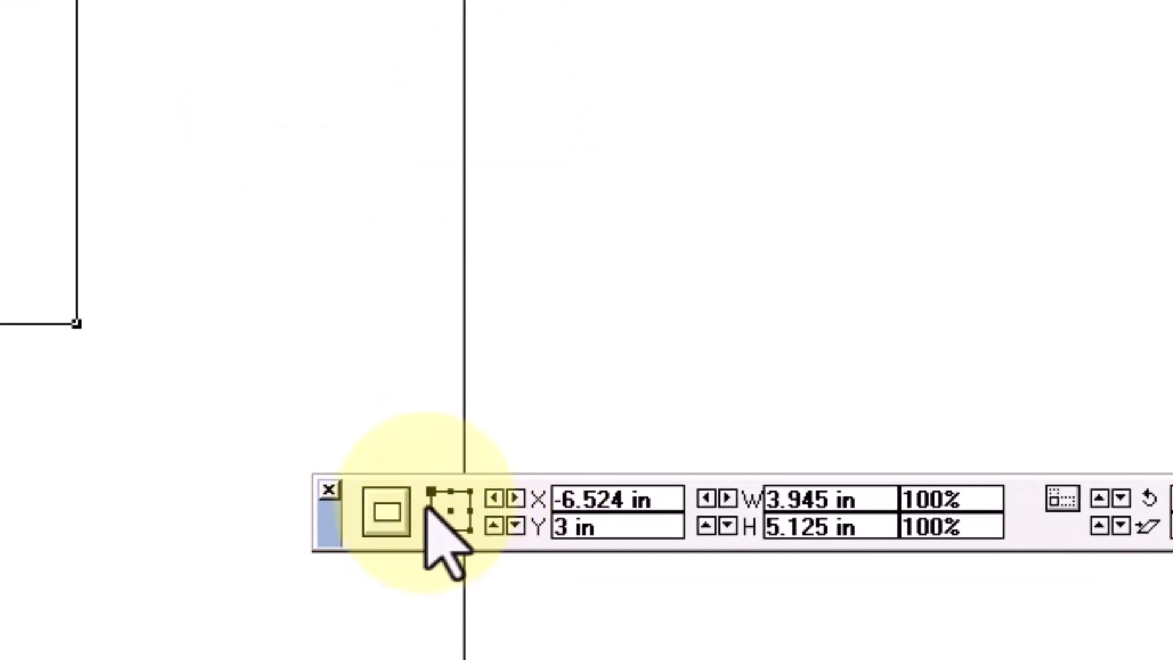
{"action": "left_click", "coordinate": [450, 512]}
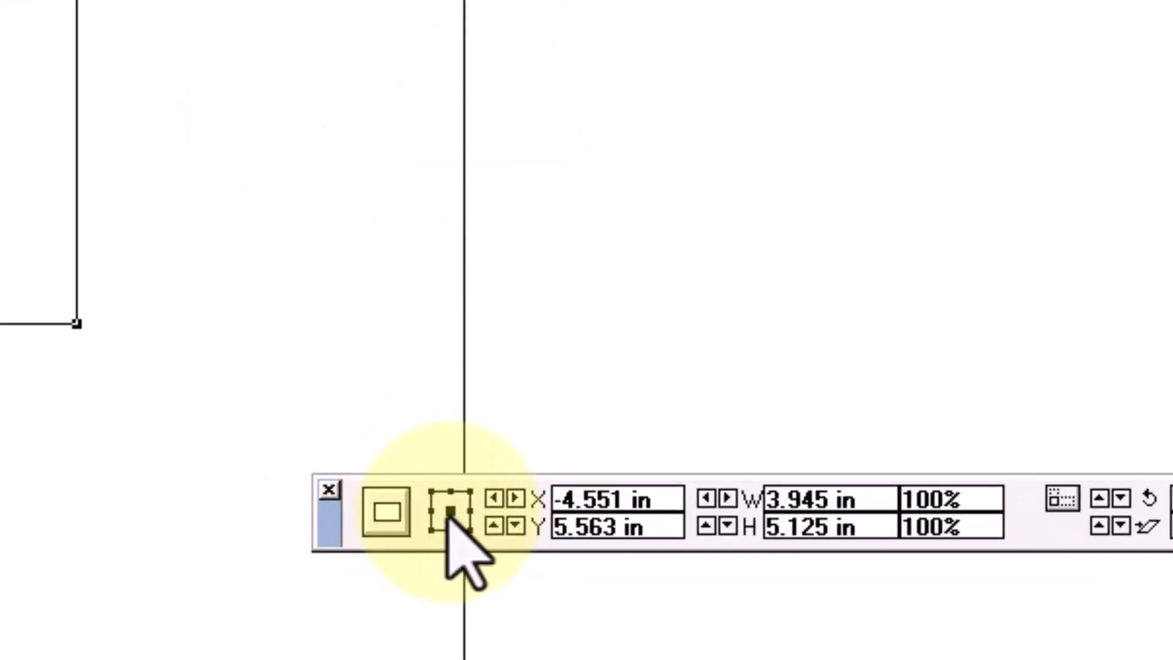
{"action": "left_click_drag", "start_coordinate": [886, 502], "coordinate": [758, 486]}
{"action": "left_click", "coordinate": [870, 507]}
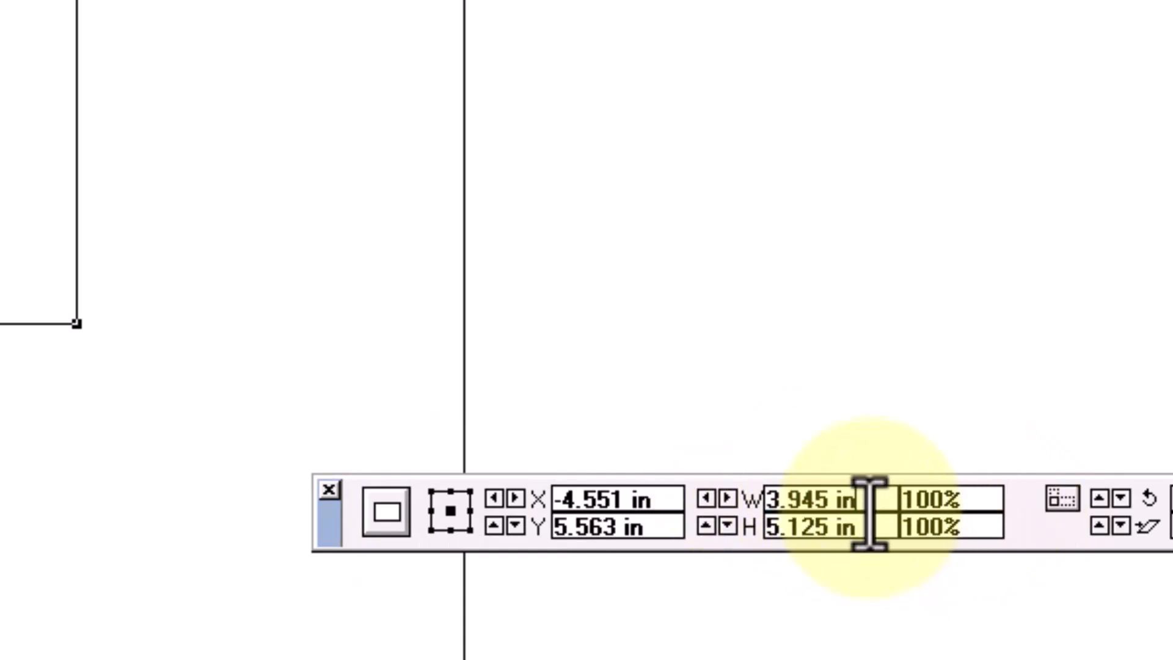
{"action": "left_click_drag", "start_coordinate": [880, 511], "coordinate": [747, 422]}
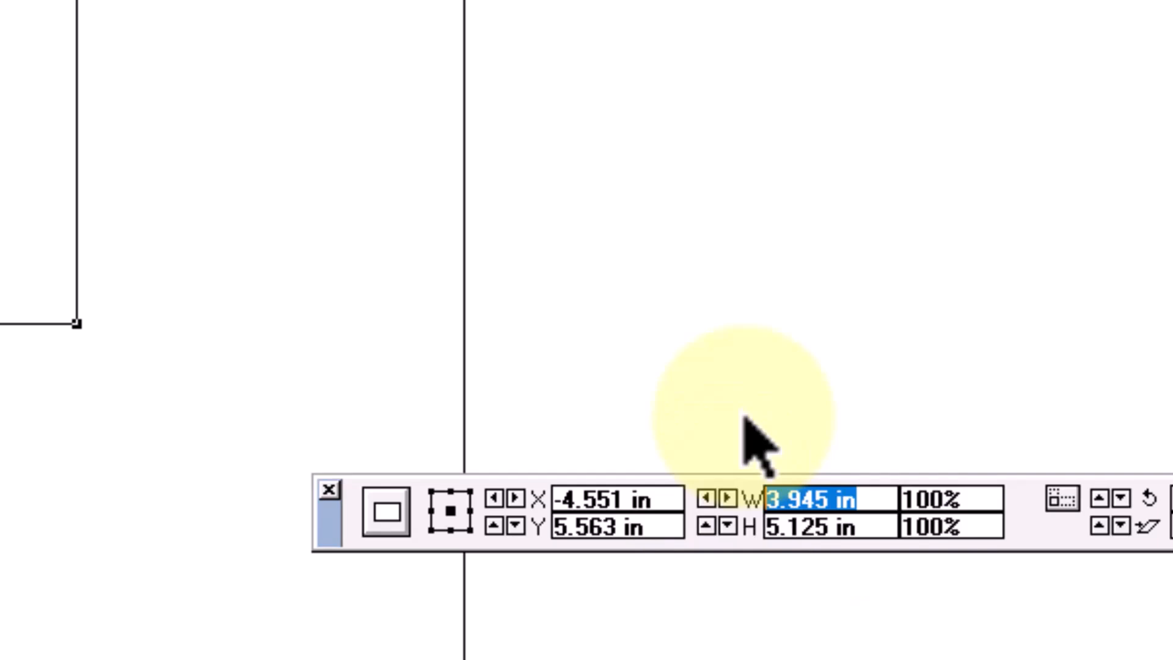
{"action": "type", "text": "5"}
{"action": "key", "text": "Tab"}
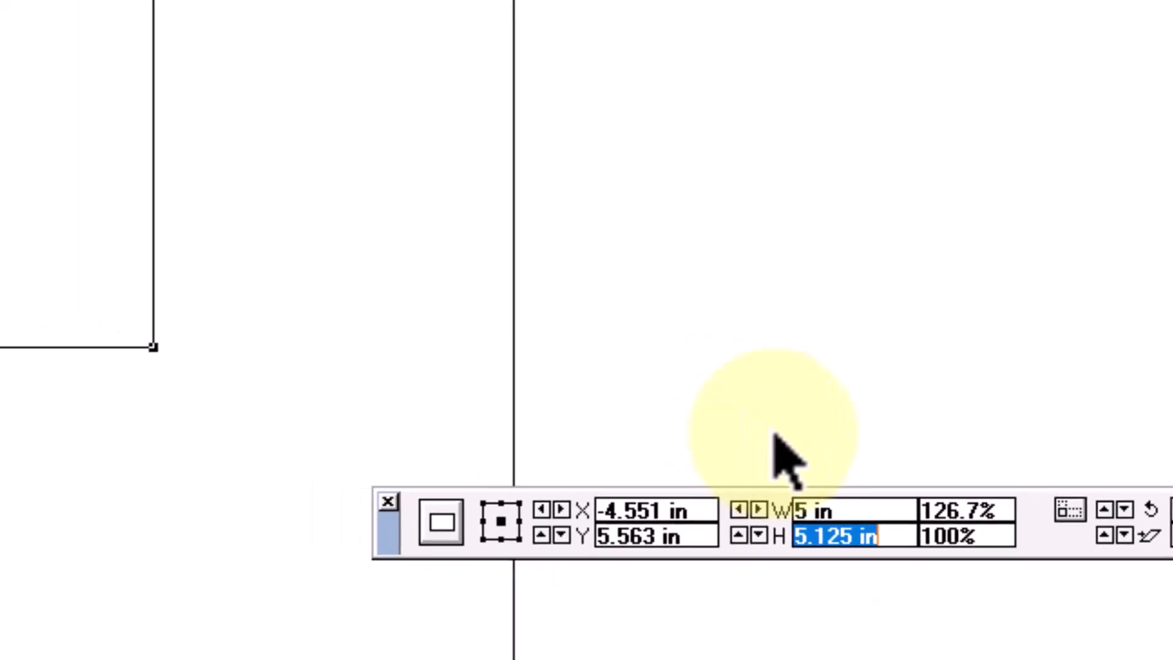
{"action": "type", "text": "7"}
{"action": "key", "text": "Return"}
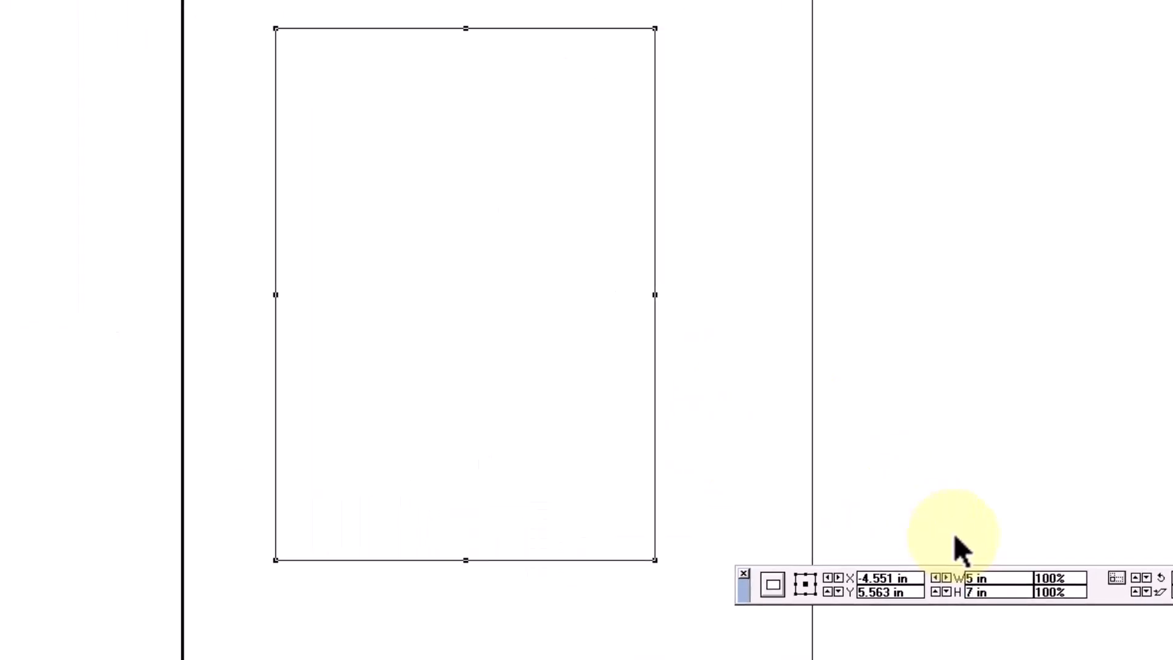
Step: Apply a solid 2pt stroke to the rectangle on page 6
{"action": "left_click", "coordinate": [298, 54]}
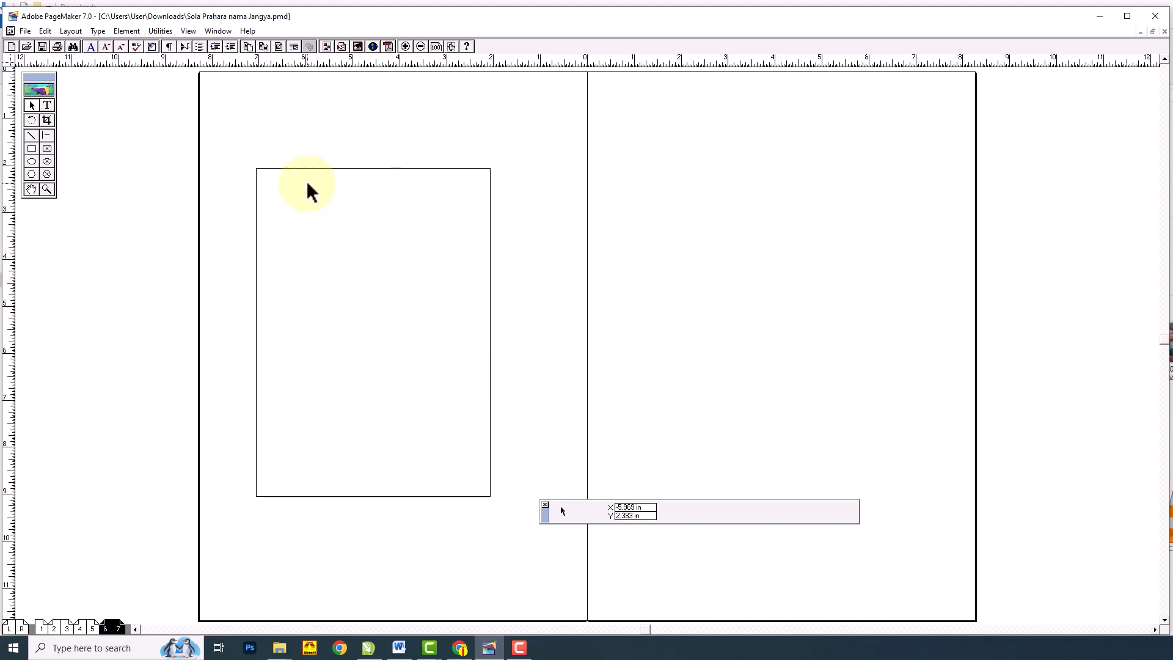
{"action": "left_click", "coordinate": [318, 168]}
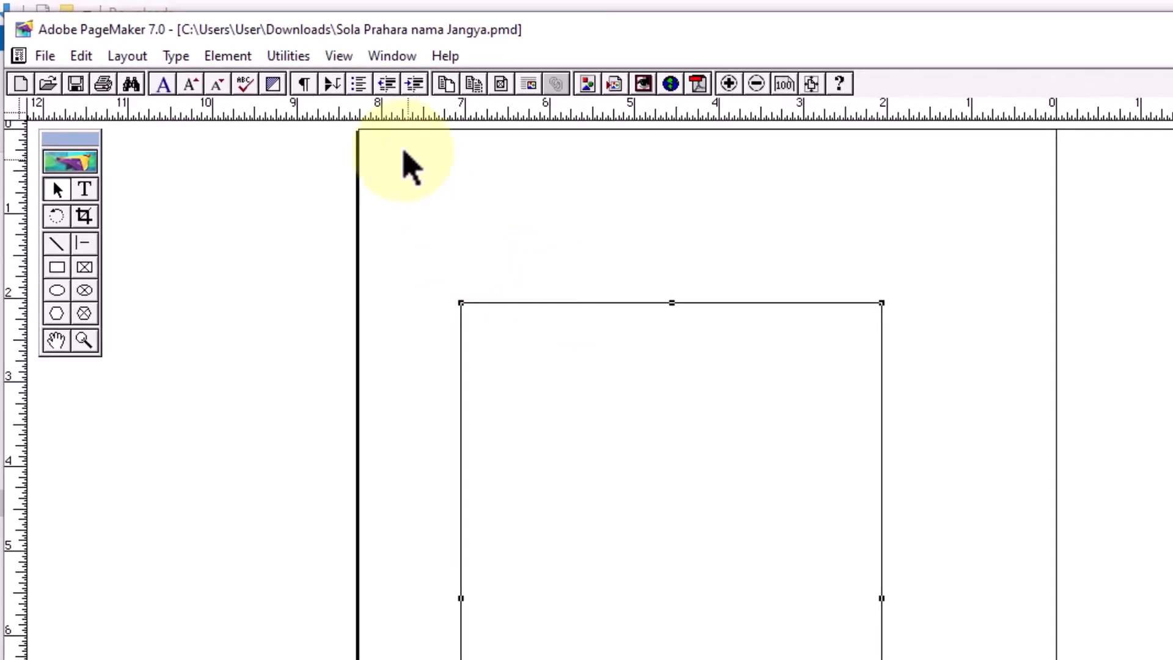
{"action": "left_click", "coordinate": [227, 58]}
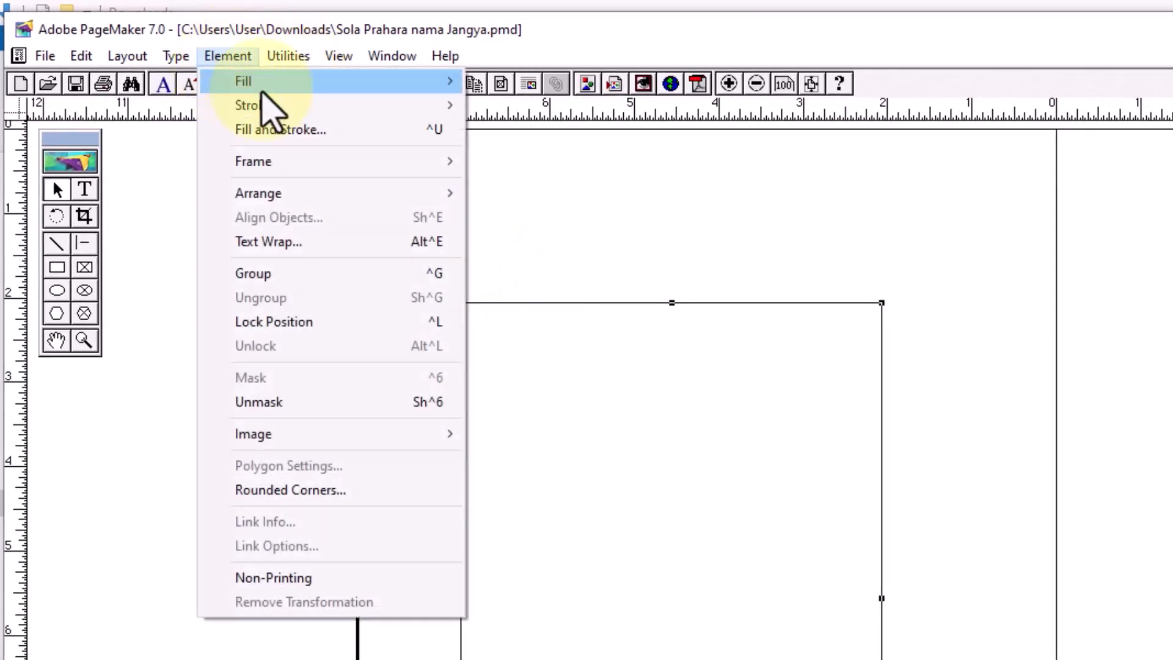
{"action": "mouse_move", "coordinate": [287, 109]}
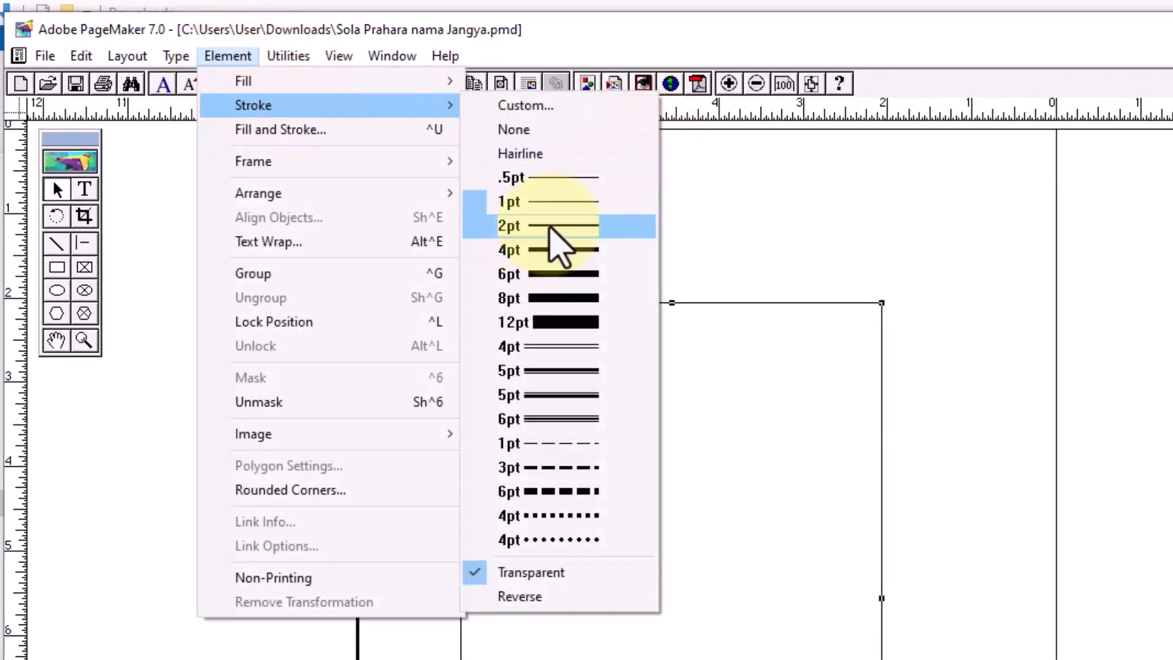
{"action": "left_click", "coordinate": [549, 226]}
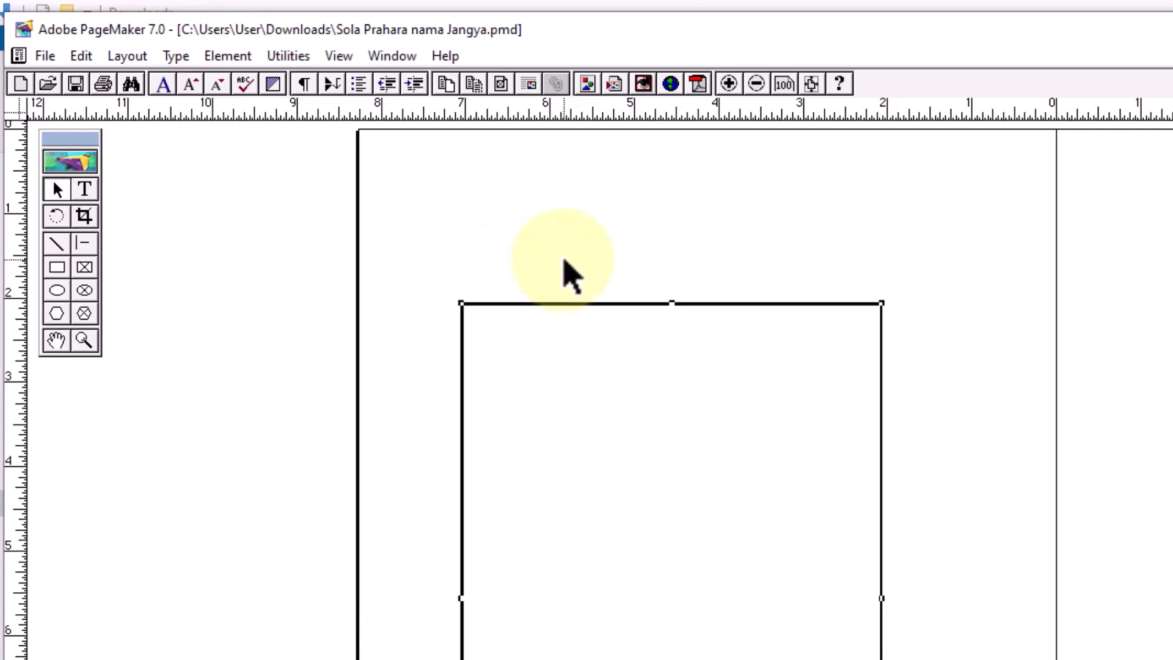
Step: Round the rectangle's corners with the smallest radius style and deselect the rectangle
{"action": "left_click", "coordinate": [231, 55]}
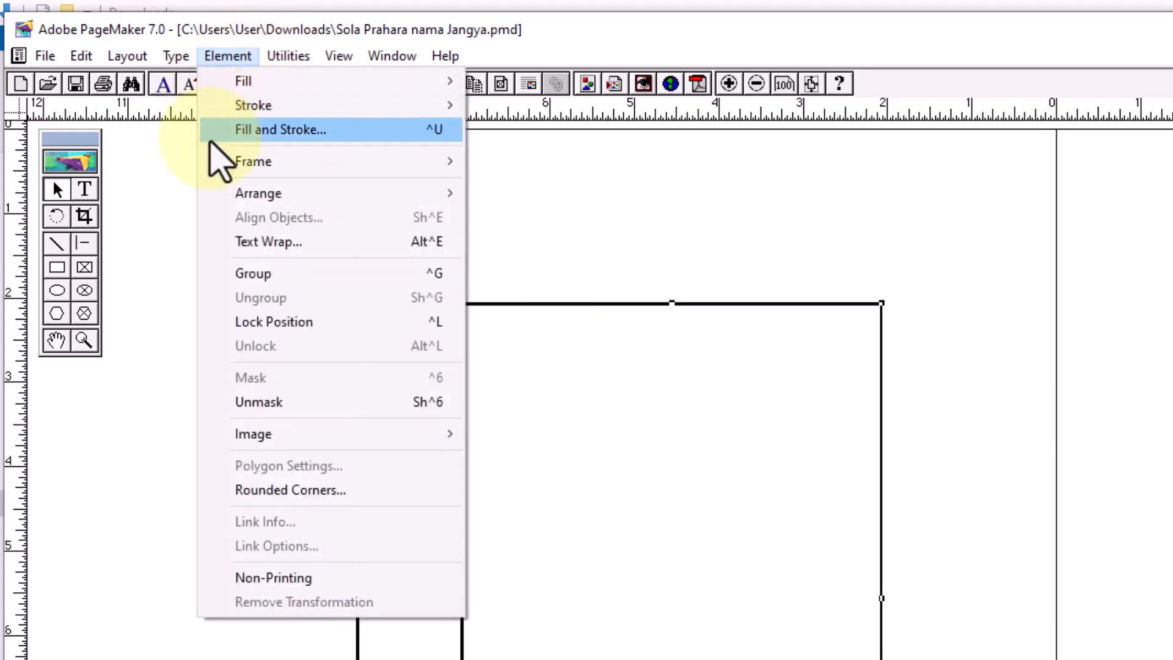
{"action": "left_click", "coordinate": [318, 490]}
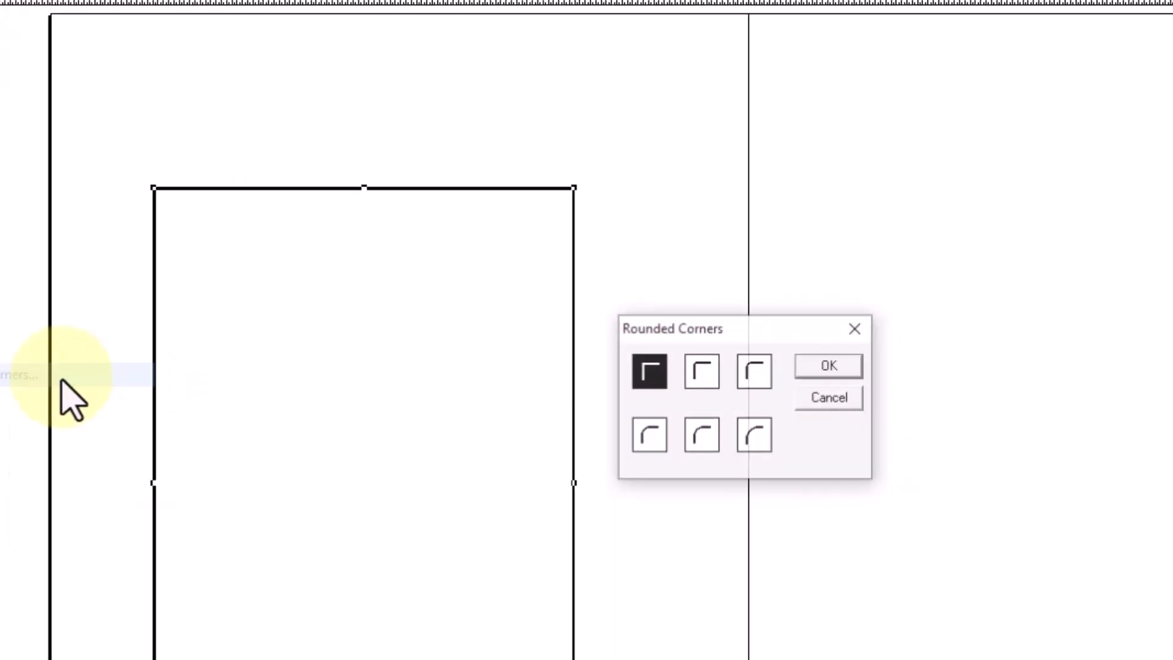
{"action": "left_click", "coordinate": [702, 367]}
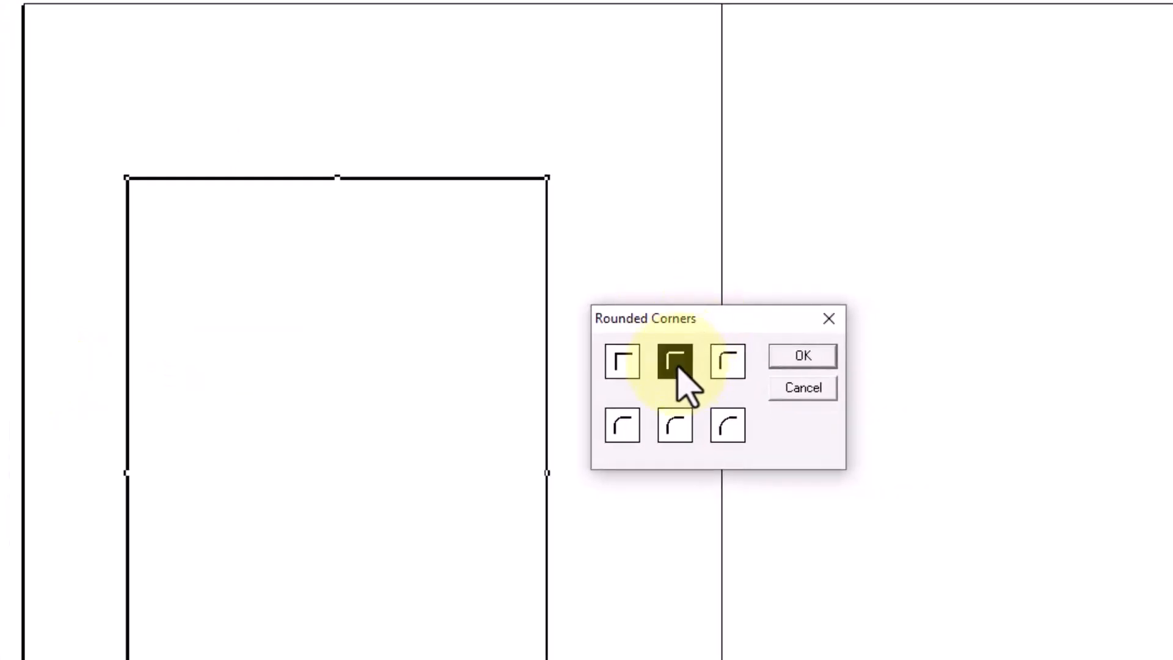
{"action": "left_click", "coordinate": [834, 368]}
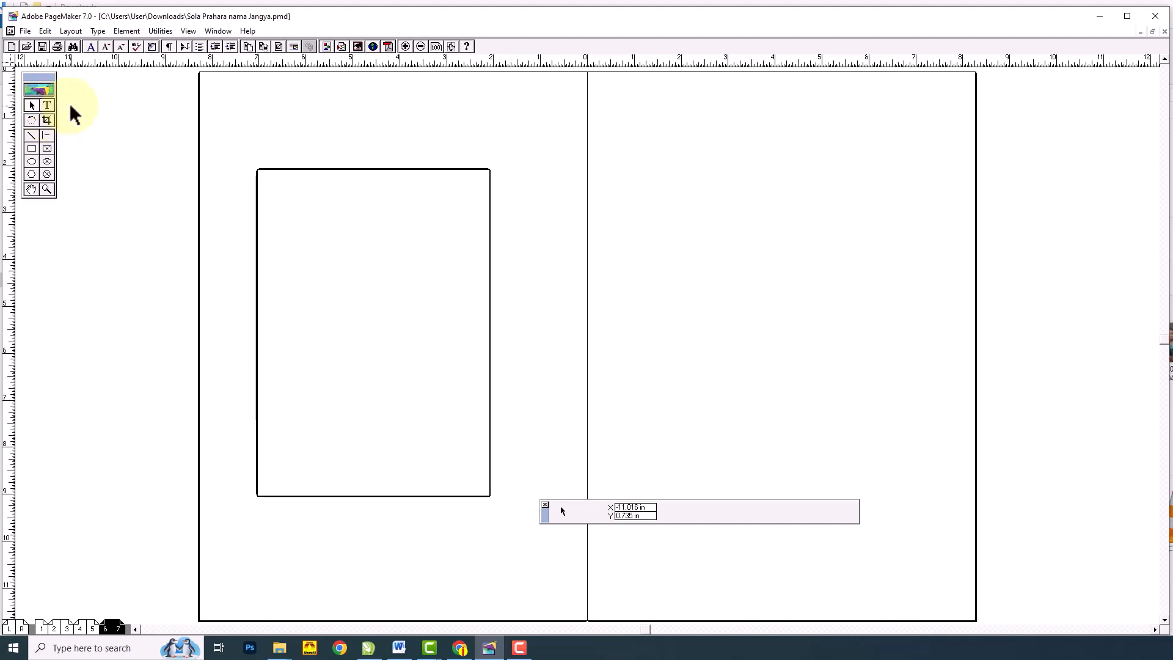
Step: Create a text block just inside the rectangle's bottom edge and enter the sample text "dgetge"
{"action": "left_click", "coordinate": [47, 104]}
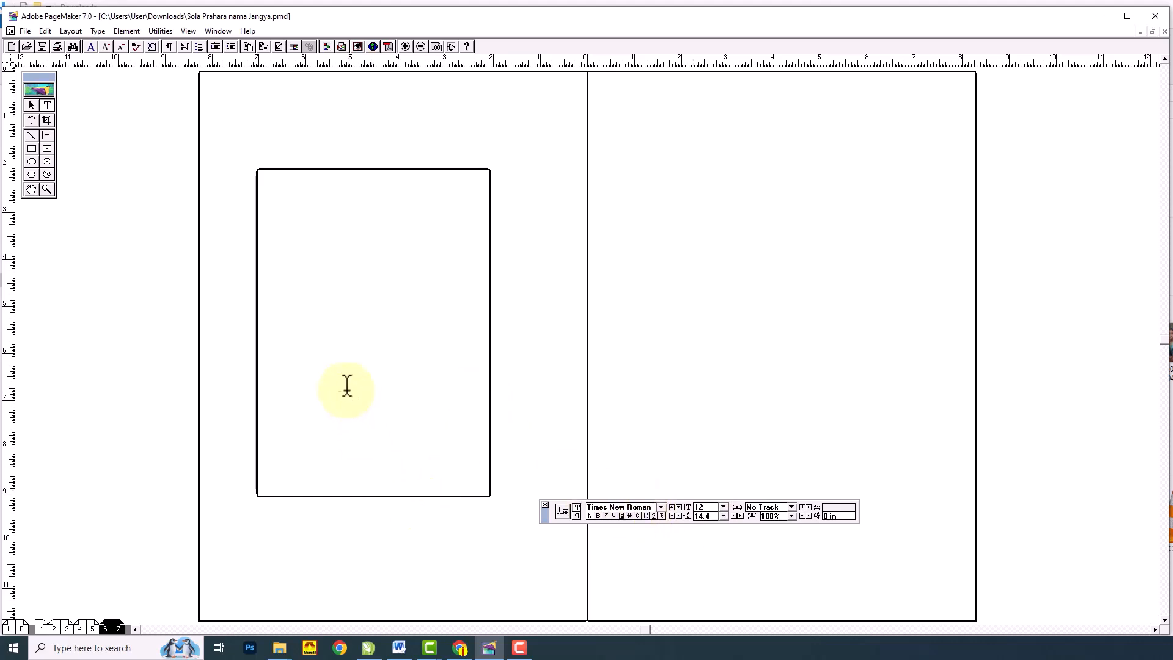
{"action": "left_click_drag", "start_coordinate": [293, 369], "coordinate": [478, 392]}
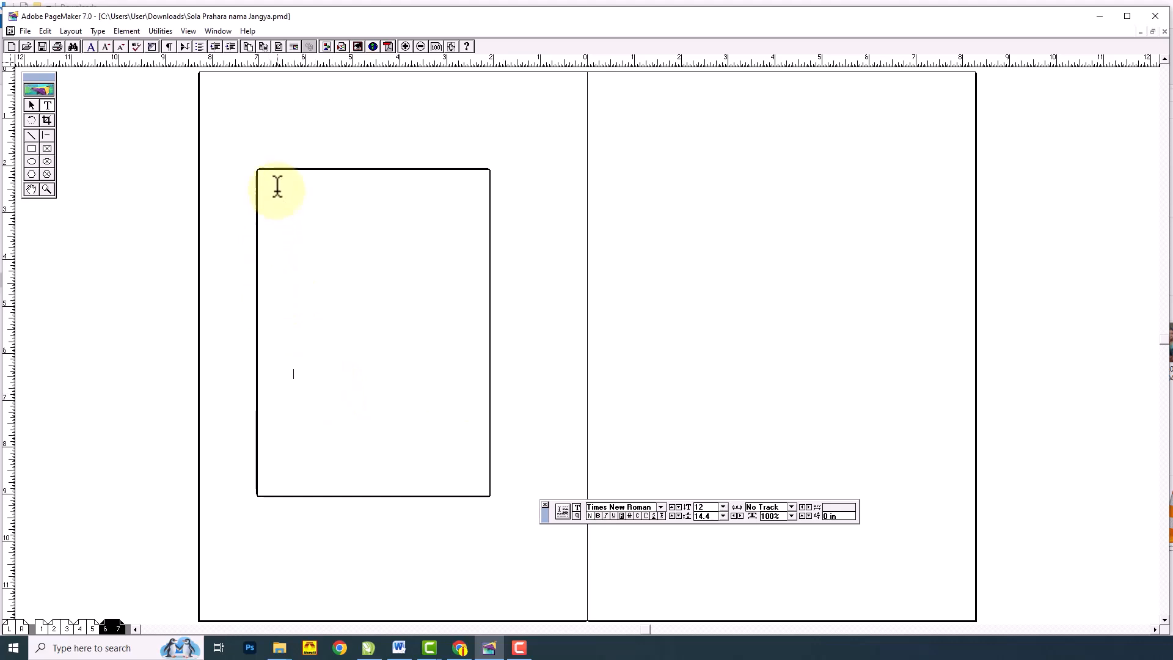
{"action": "left_click_drag", "start_coordinate": [272, 466], "coordinate": [469, 481]}
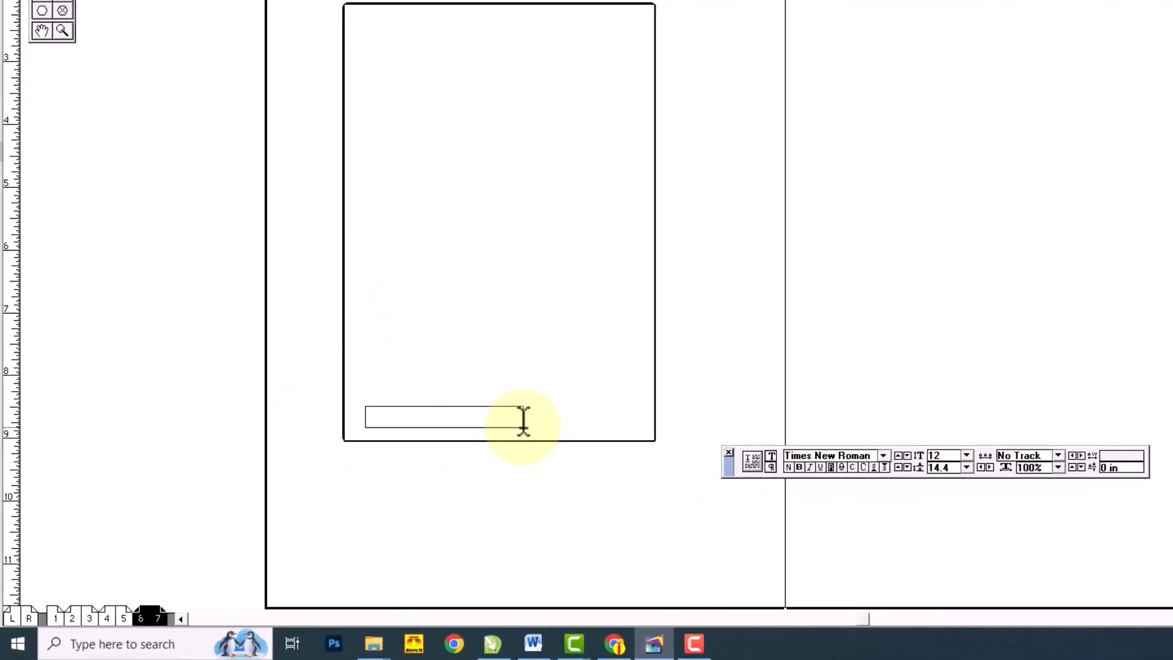
{"action": "left_click_drag", "start_coordinate": [629, 420], "coordinate": [636, 426]}
{"action": "type", "text": "dgetge"}
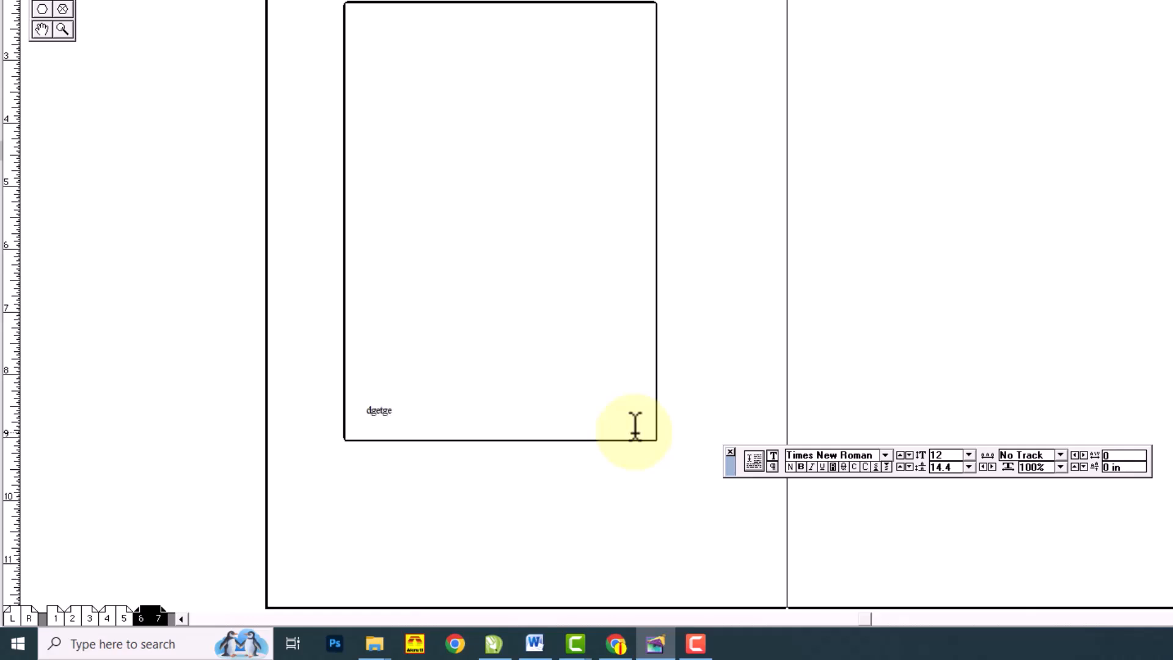
Step: Change the font of the whole "dgetge" text to AkrutiImage3
{"action": "key", "text": "ctrl+a"}
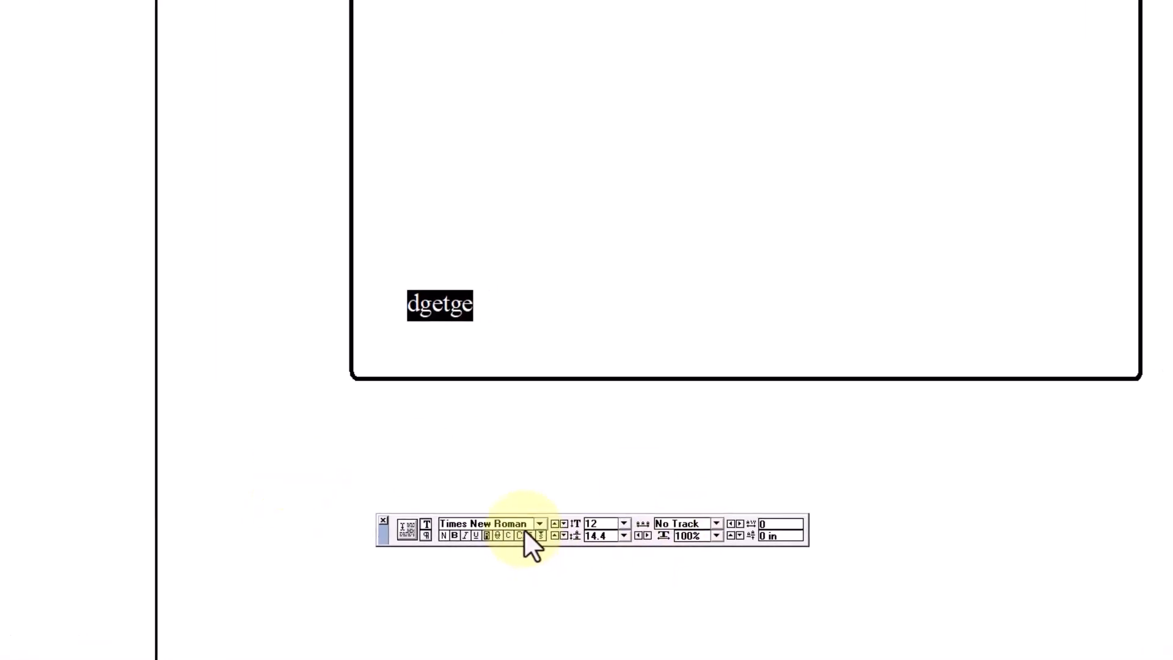
{"action": "left_click", "coordinate": [522, 524]}
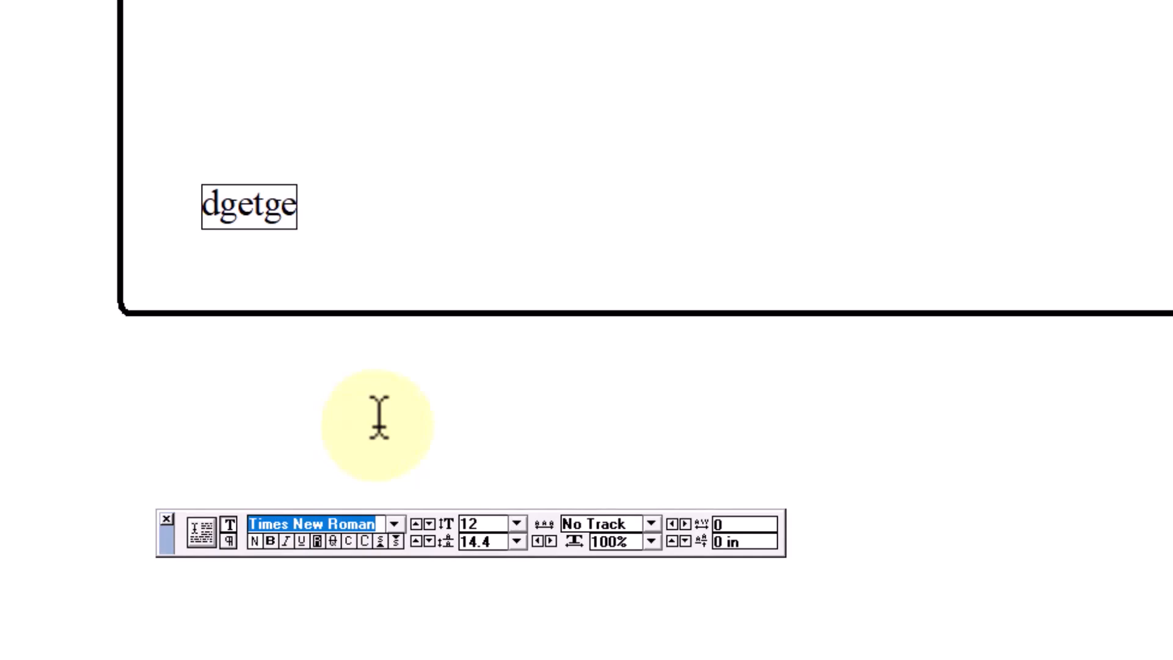
{"action": "type", "text": "Akru"}
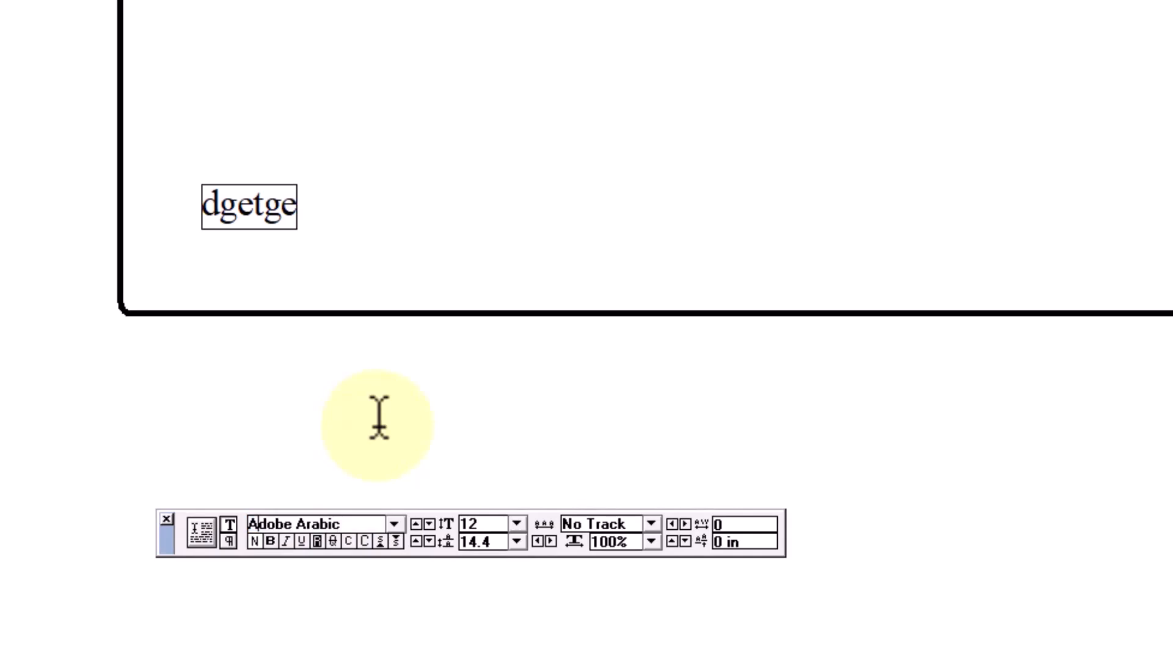
{"action": "type", "text": "tiImage3"}
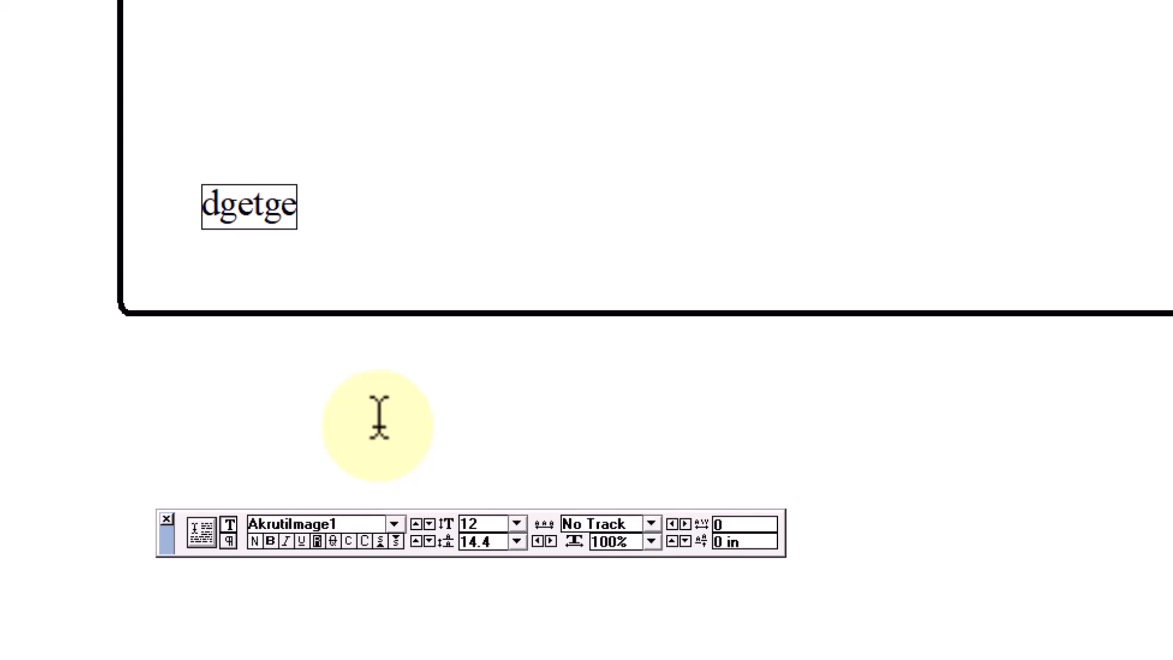
{"action": "key", "text": "Return"}
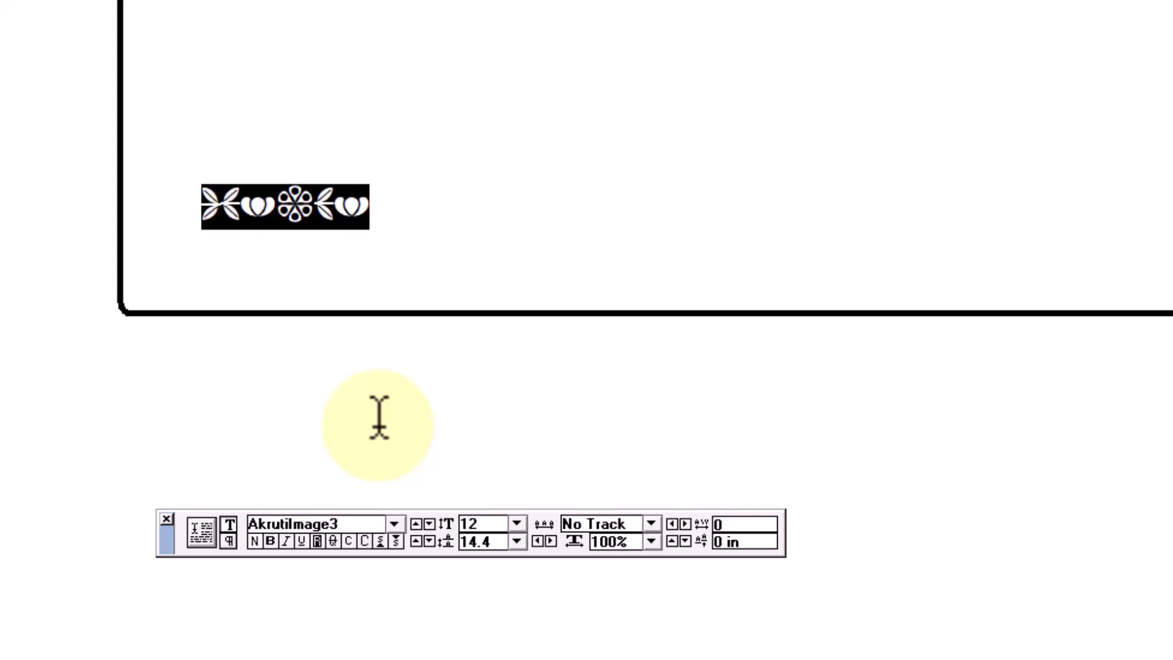
Step: Append the characters "asdfghjkl" to the end of the ornament line in the AkrutiImage3 font
{"action": "left_click", "coordinate": [316, 240]}
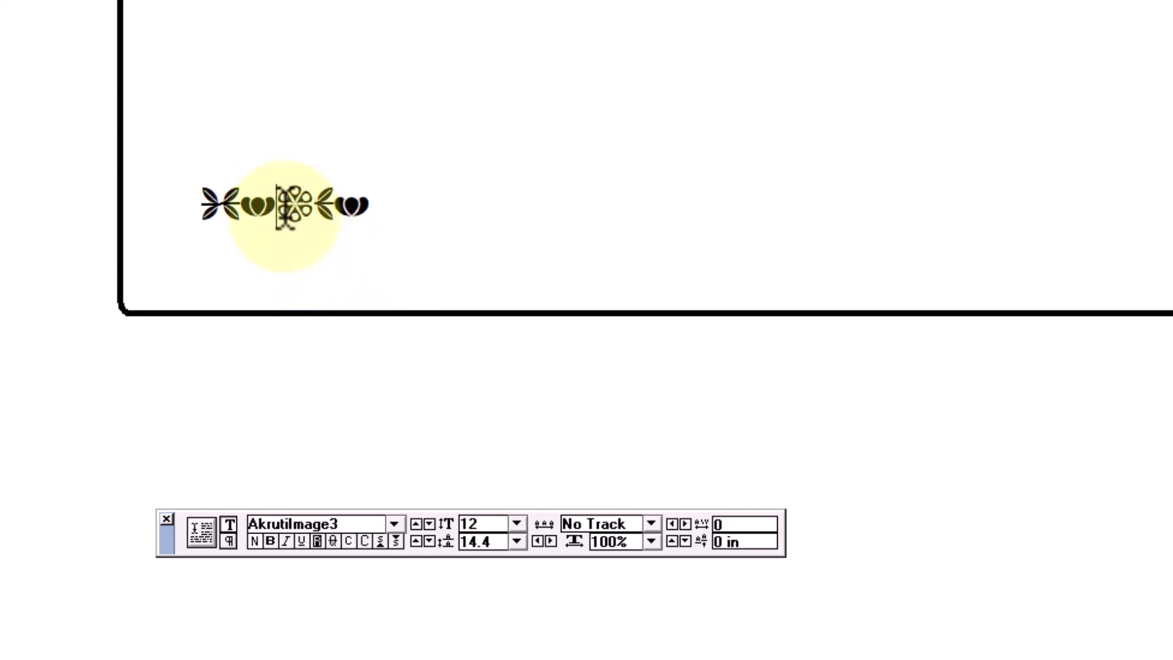
{"action": "left_click", "coordinate": [387, 205]}
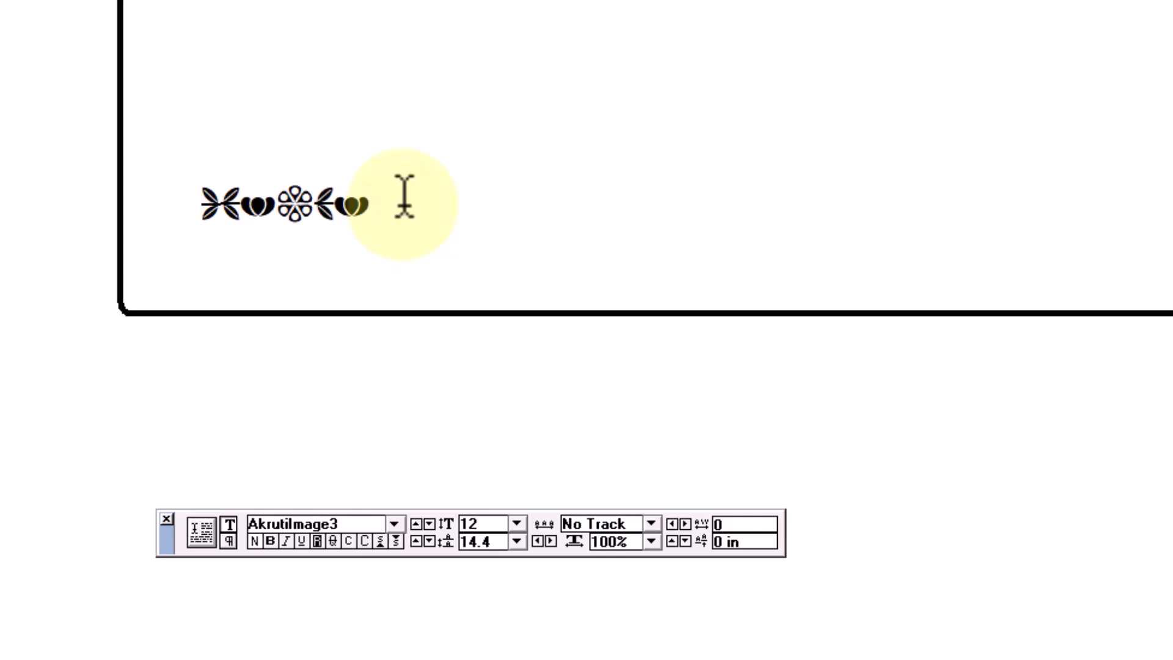
{"action": "type", "text": "asdf"}
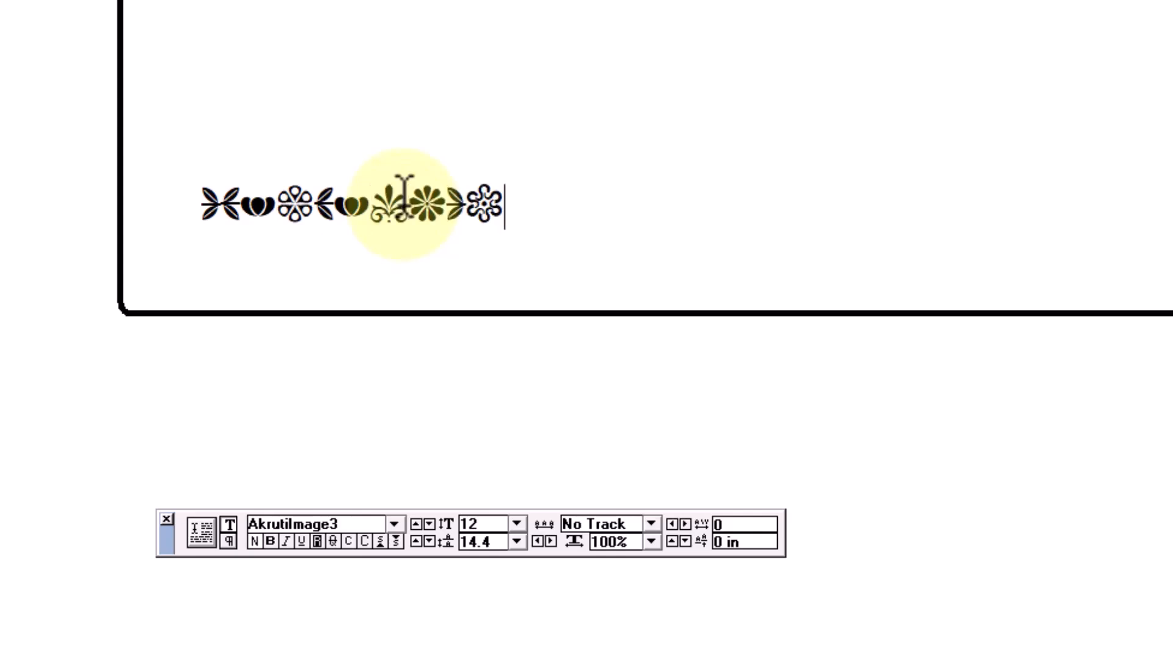
{"action": "type", "text": "ghjk"}
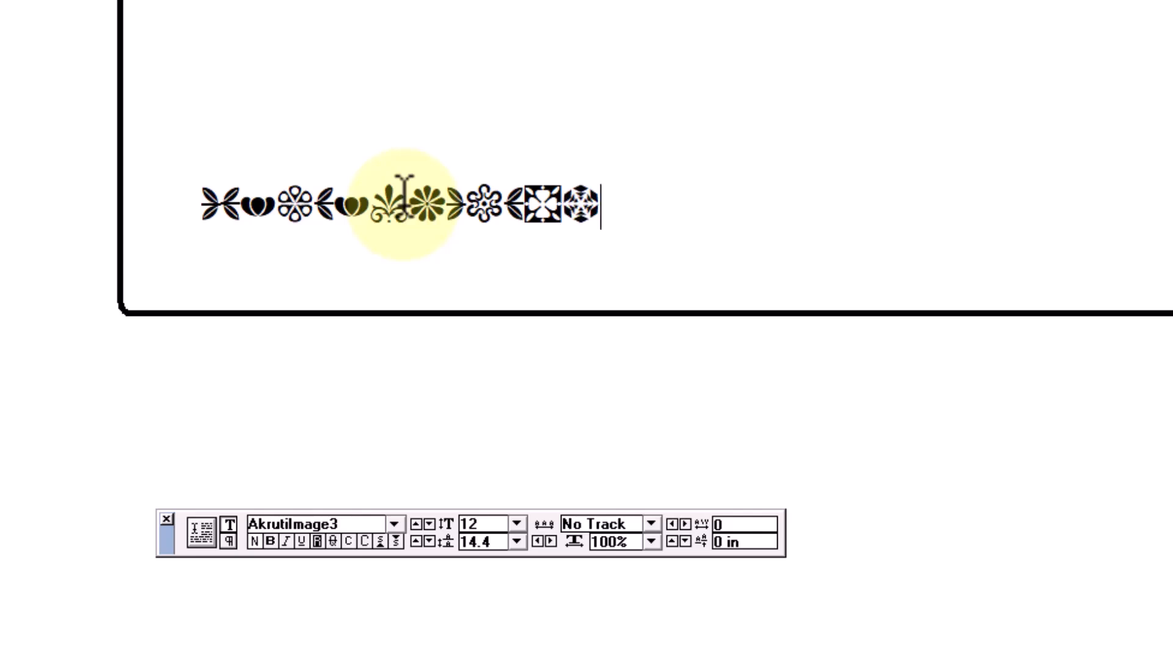
{"action": "type", "text": "l"}
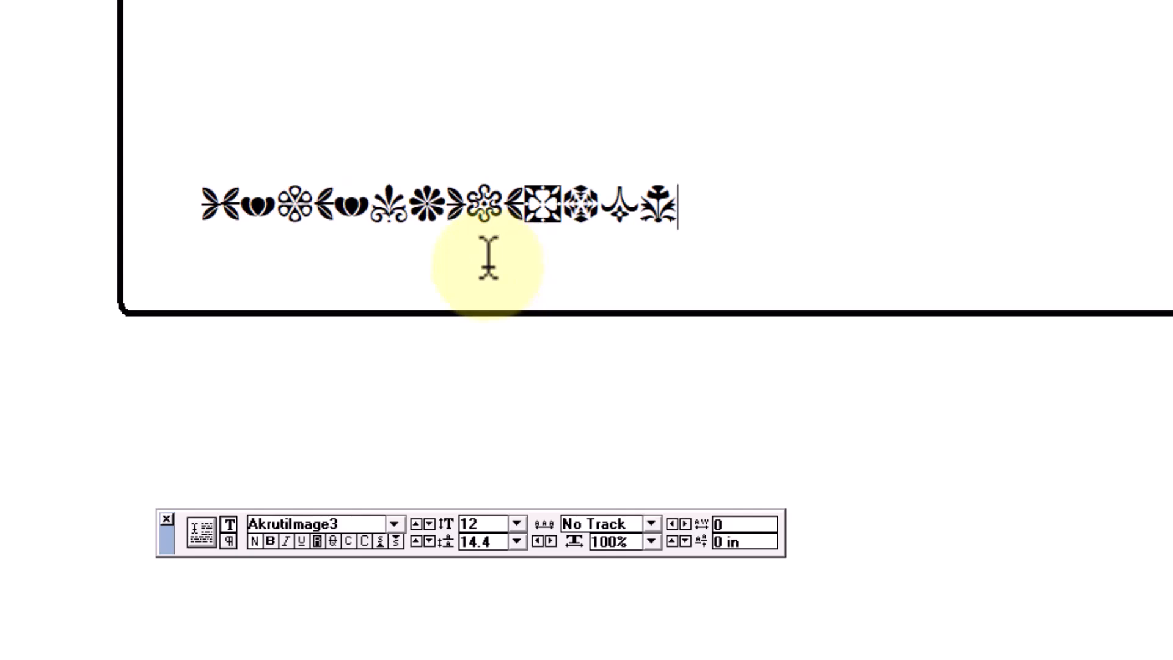
Step: Delete every ornament in the line except the solid daisy-shaped flower, and select that flower
{"action": "left_click", "coordinate": [410, 203]}
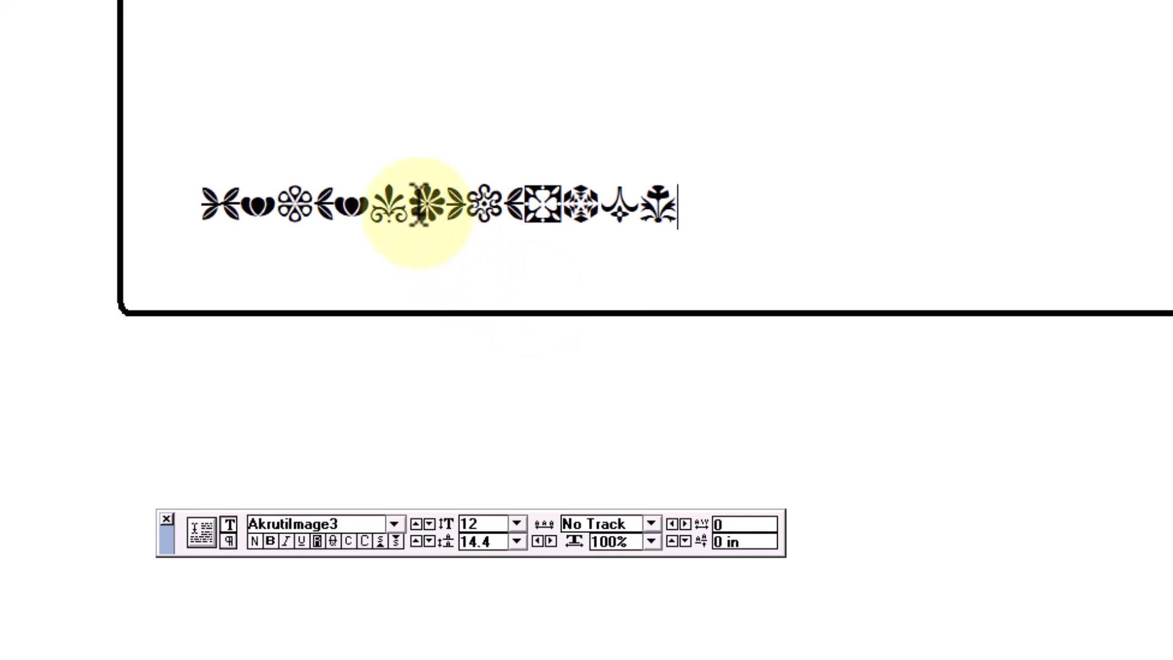
{"action": "left_click_drag", "start_coordinate": [411, 203], "coordinate": [447, 204]}
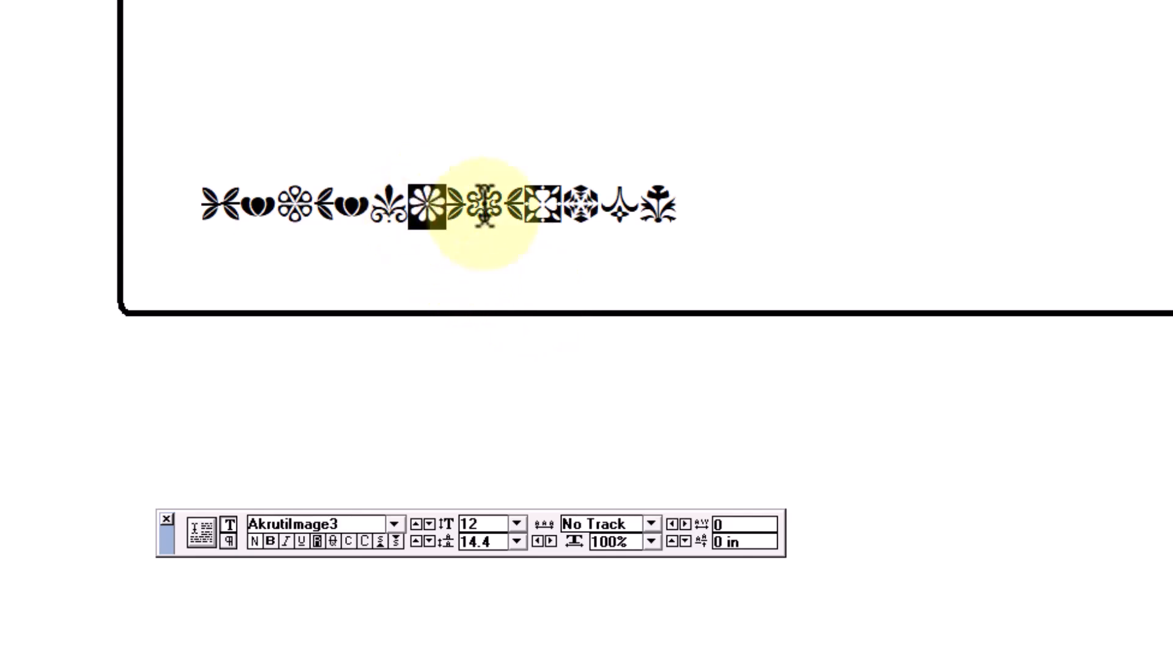
{"action": "left_click_drag", "start_coordinate": [530, 226], "coordinate": [462, 177]}
{"action": "left_click", "coordinate": [486, 197]}
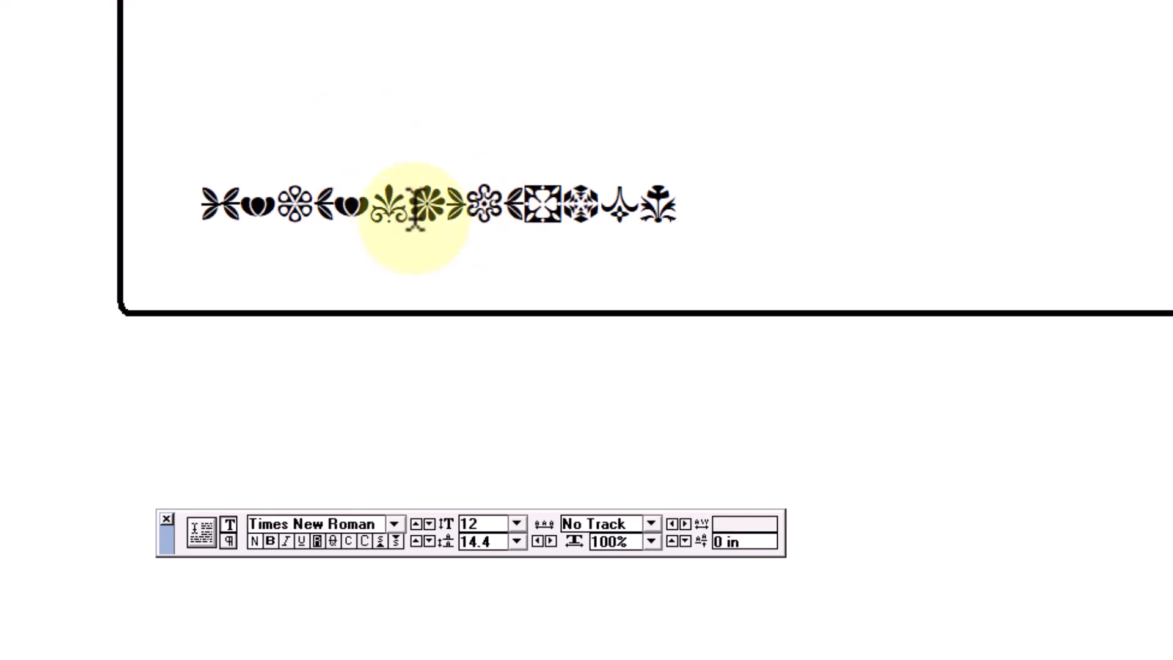
{"action": "left_click_drag", "start_coordinate": [410, 204], "coordinate": [482, 202]}
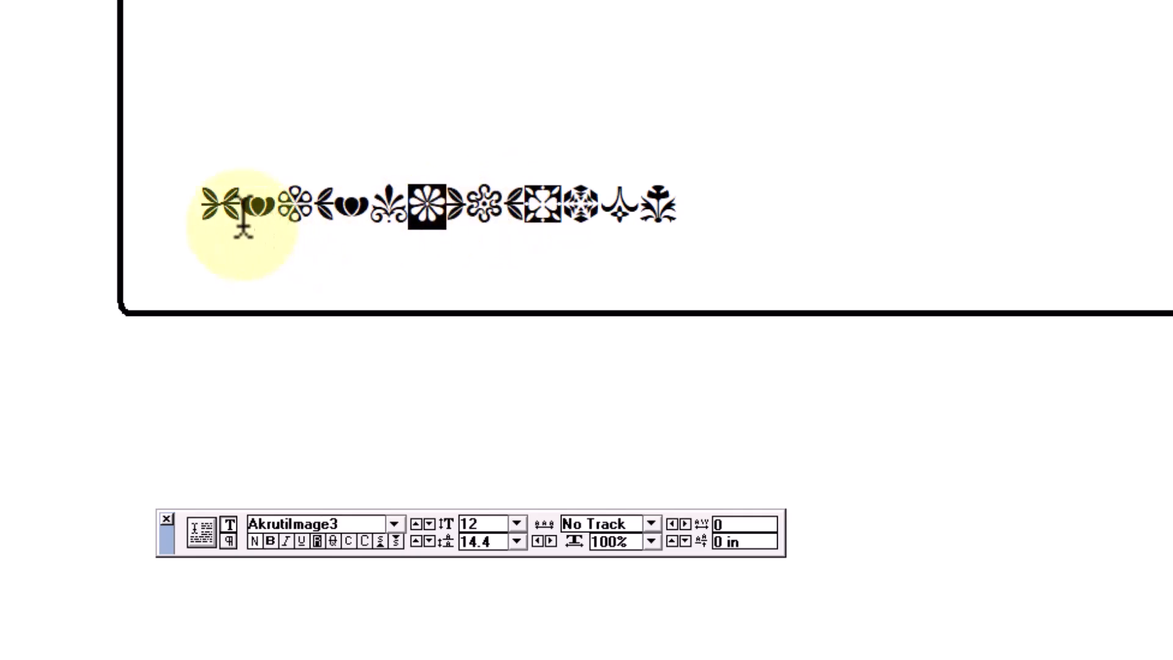
{"action": "left_click_drag", "start_coordinate": [202, 204], "coordinate": [781, 195]}
{"action": "left_click_drag", "start_coordinate": [407, 207], "coordinate": [586, 183]}
{"action": "key", "text": "Delete"}
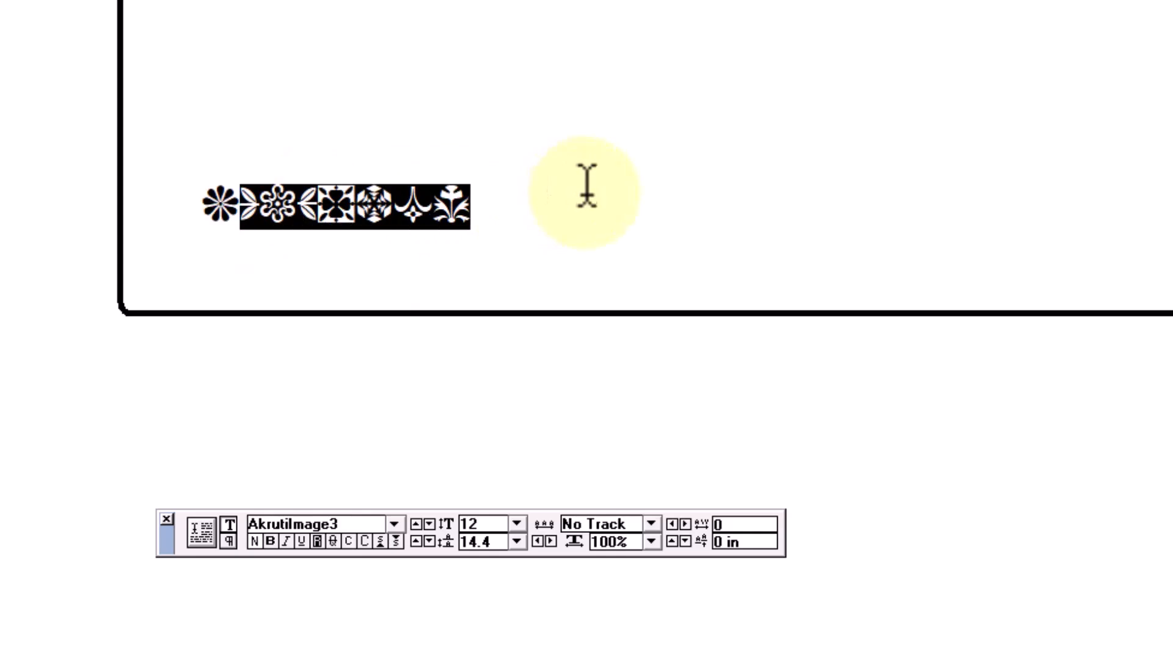
{"action": "key", "text": "Delete"}
{"action": "left_click_drag", "start_coordinate": [230, 190], "coordinate": [140, 192]}
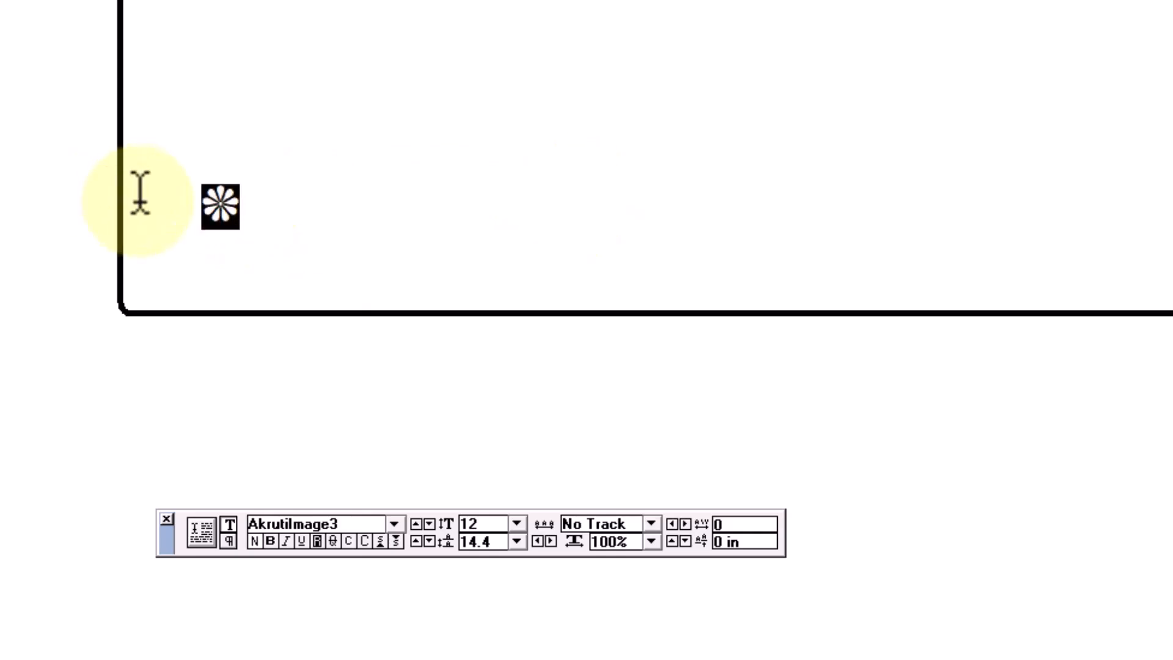
Step: Paste the daisy flower repeatedly after itself to form a horizontal row about 4.3 in wide along the rectangle's lower part
{"action": "key", "text": "Right"}
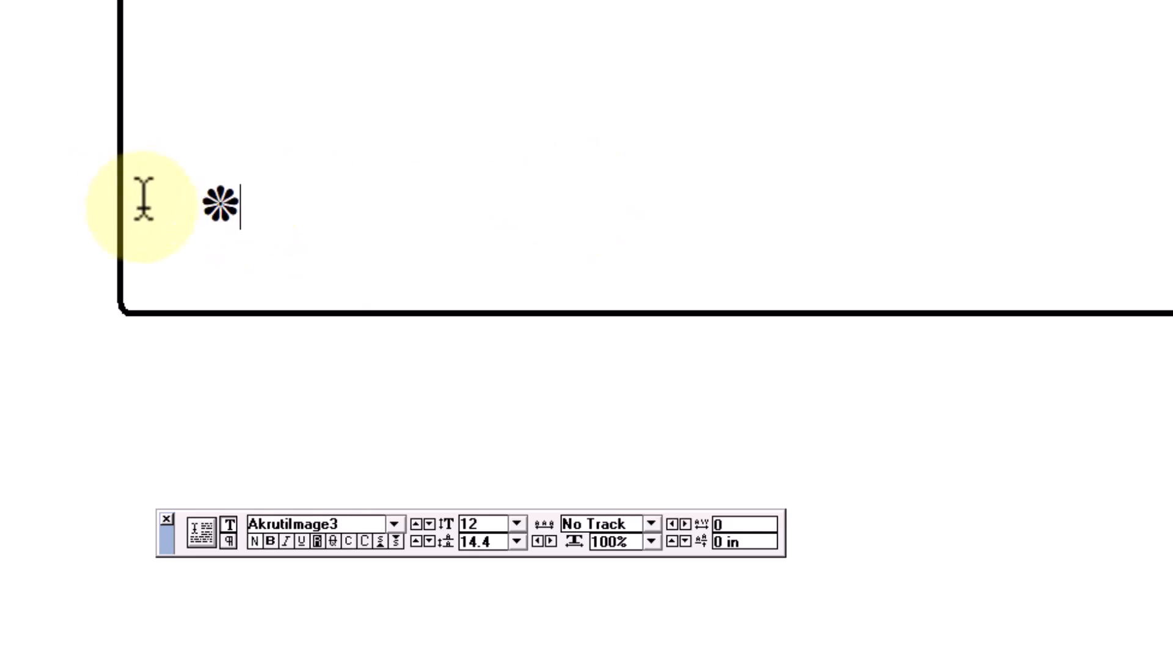
{"action": "key", "text": "ctrl+v"}
{"action": "key", "text": "ctrl+v"}
{"action": "key", "text": "ctrl+v"}
{"action": "key", "text": "ctrl+v"}
{"action": "key", "text": "ctrl+v"}
{"action": "key", "text": "ctrl+v"}
{"action": "key", "text": "ctrl+v"}
{"action": "key", "text": "ctrl+v"}
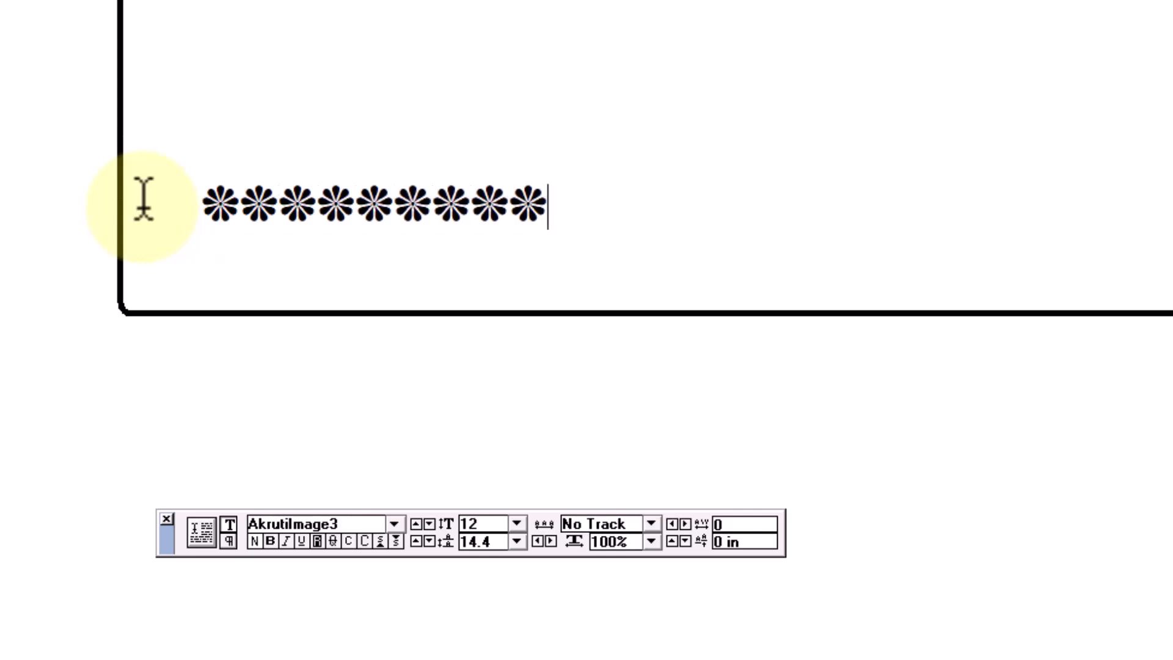
{"action": "key", "text": "ctrl+v"}
{"action": "key", "text": "ctrl+v"}
{"action": "key", "text": "ctrl+v"}
{"action": "key", "text": "ctrl+v"}
{"action": "key", "text": "ctrl+v"}
{"action": "key", "text": "ctrl+v"}
{"action": "key", "text": "ctrl+v"}
{"action": "key", "text": "ctrl+v"}
{"action": "key", "text": "ctrl+v"}
{"action": "key", "text": "ctrl+v"}
{"action": "key", "text": "ctrl+v"}
{"action": "key", "text": "ctrl+v"}
{"action": "key", "text": "ctrl+v"}
{"action": "key", "text": "ctrl+v"}
{"action": "key", "text": "ctrl+v"}
{"action": "key", "text": "ctrl+v"}
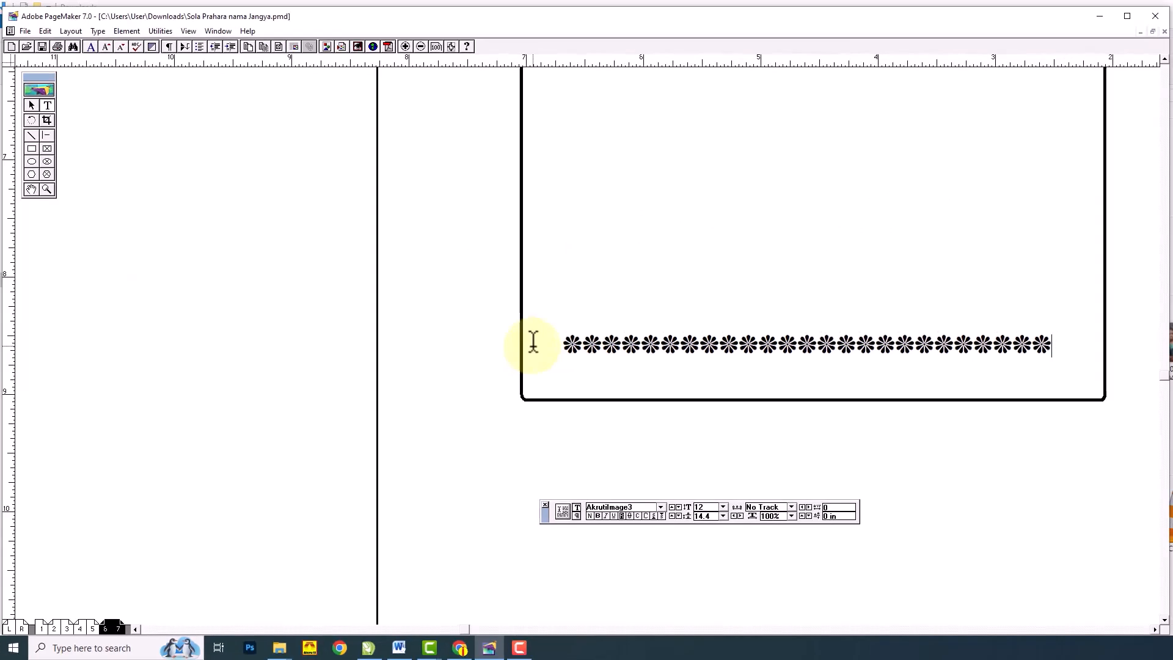
{"action": "key", "text": "ctrl+v"}
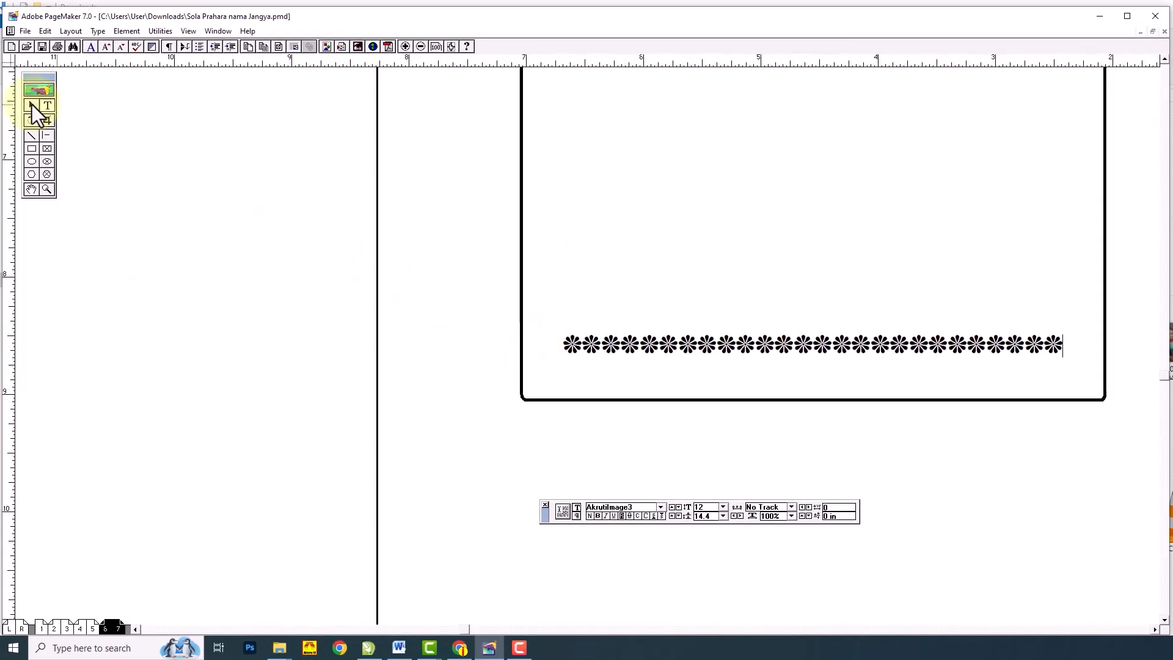
Step: Move the flower row down until it sits just above the rectangle's bottom edge
{"action": "left_click", "coordinate": [31, 104]}
{"action": "left_click", "coordinate": [684, 344]}
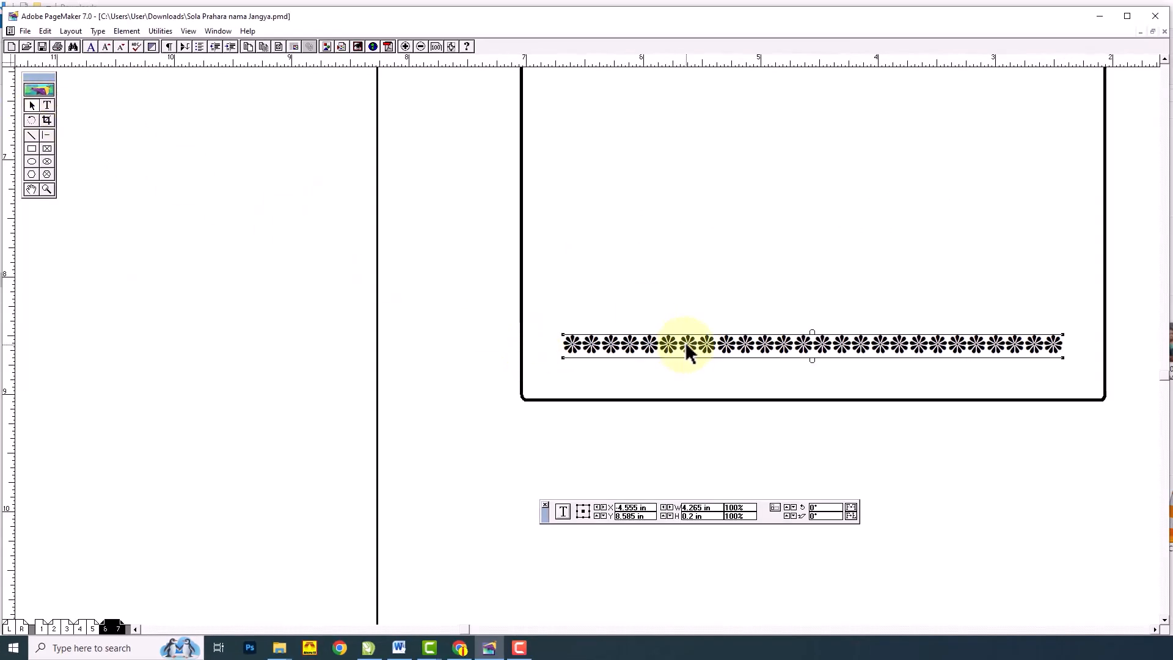
{"action": "left_click", "coordinate": [421, 47]}
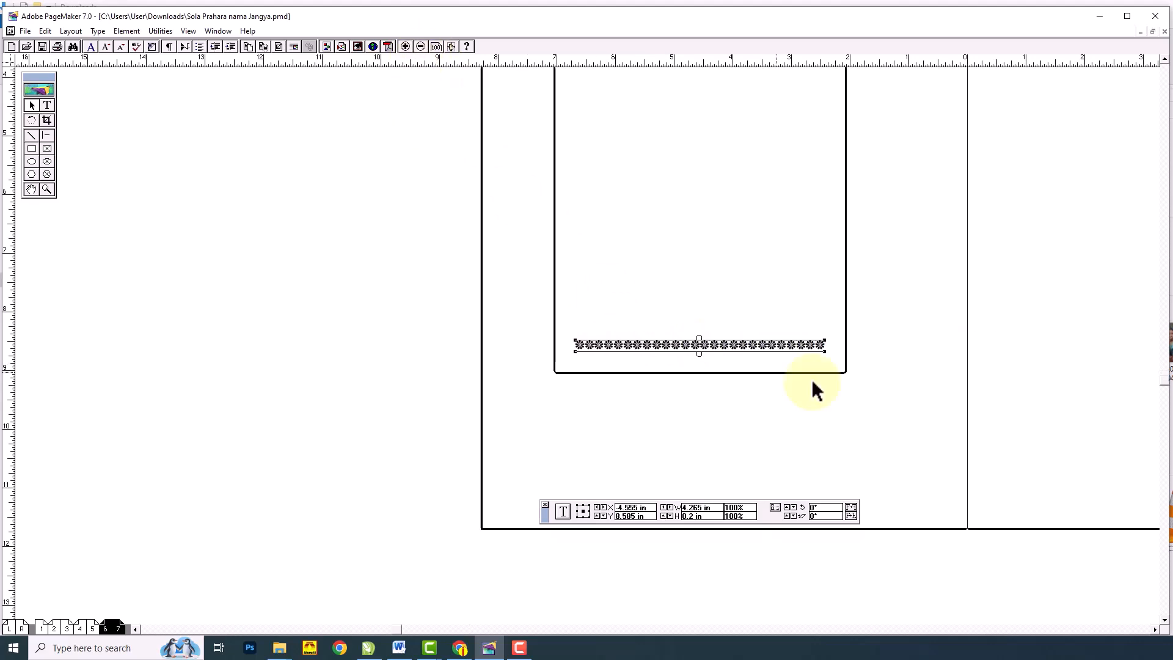
{"action": "left_click_drag", "start_coordinate": [670, 503], "coordinate": [670, 516]}
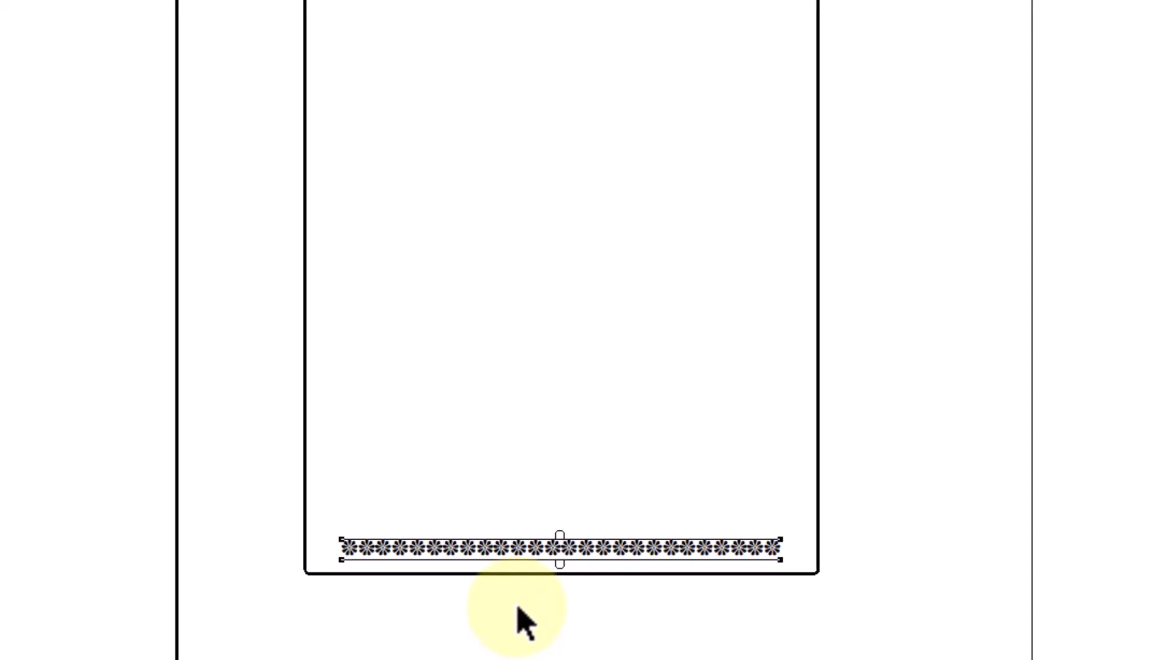
Step: Duplicate the bottom flower row and place the copy just inside the rectangle's top edge
{"action": "left_click_drag", "start_coordinate": [520, 555], "coordinate": [554, 283]}
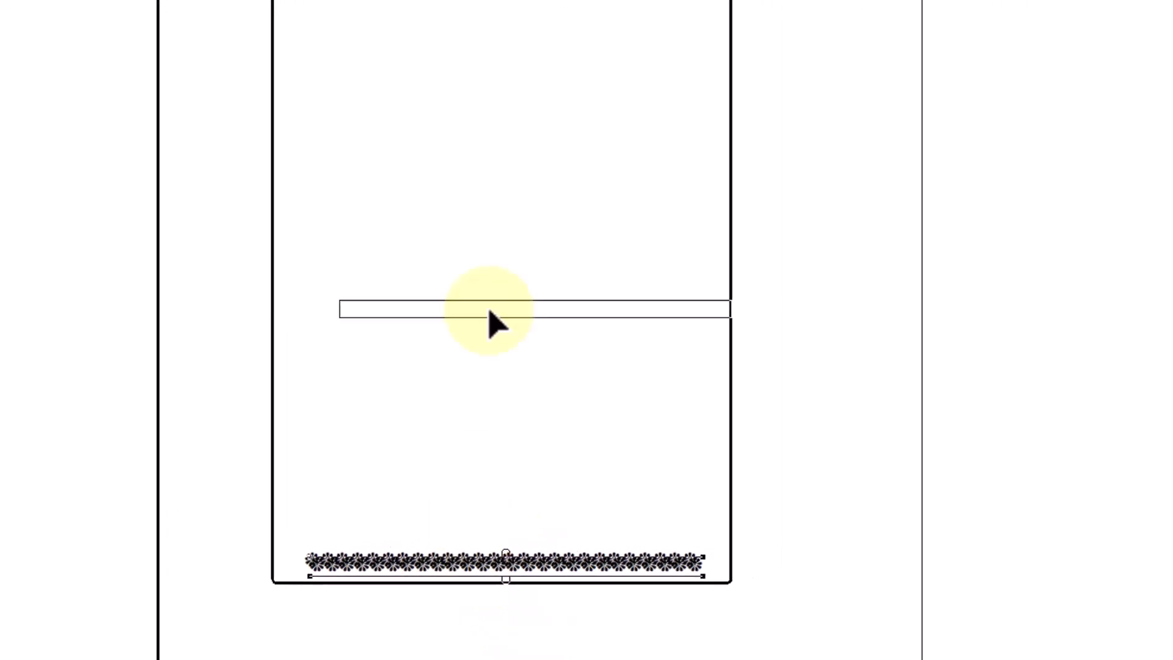
{"action": "left_click_drag", "start_coordinate": [489, 311], "coordinate": [409, 18]}
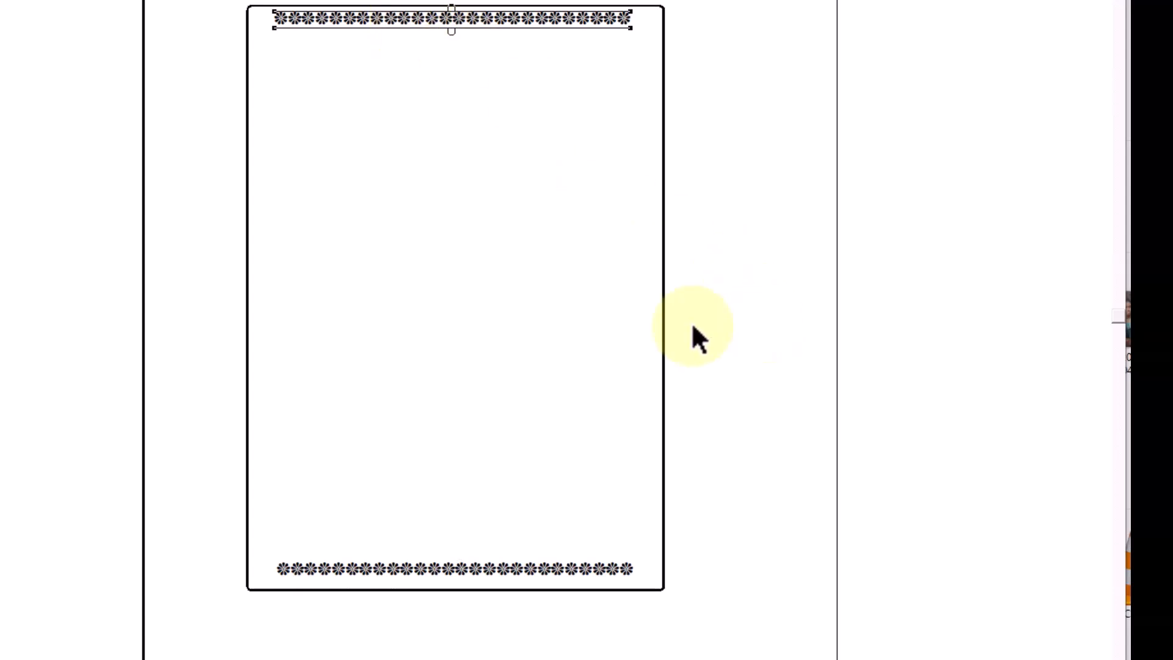
{"action": "key", "text": "ctrl+shift+a"}
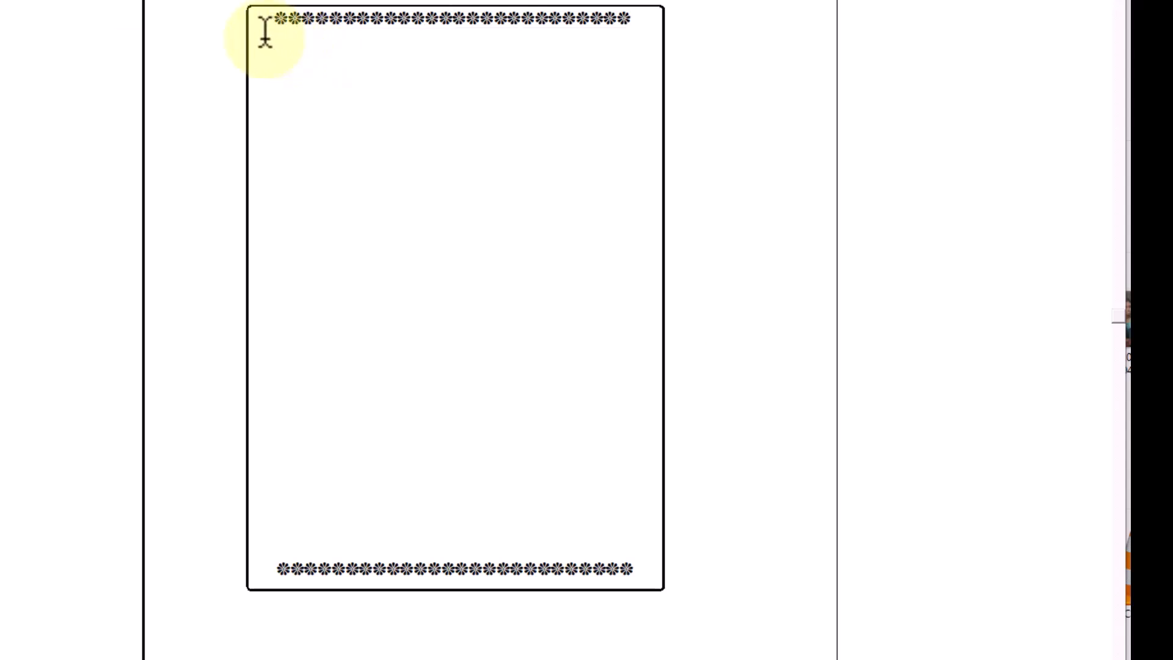
Step: Create a text block down the rectangle's left side and fill it with a column of 32 flowers, one per line
{"action": "left_click_drag", "start_coordinate": [255, 39], "coordinate": [277, 560]}
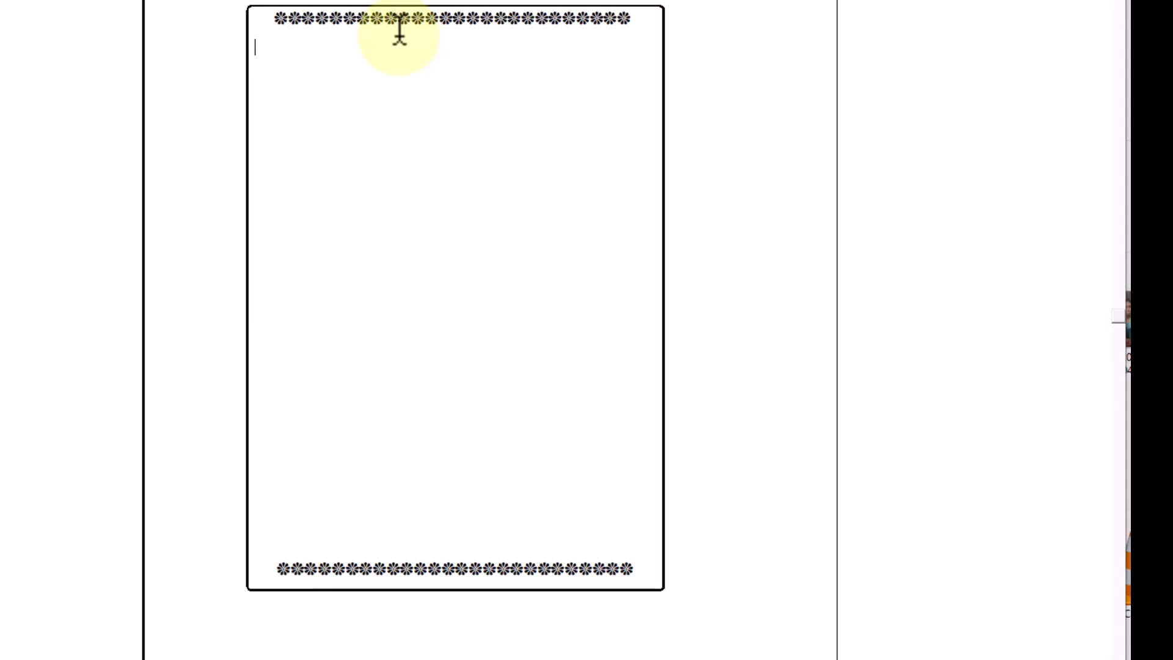
{"action": "left_click_drag", "start_coordinate": [255, 39], "coordinate": [277, 550]}
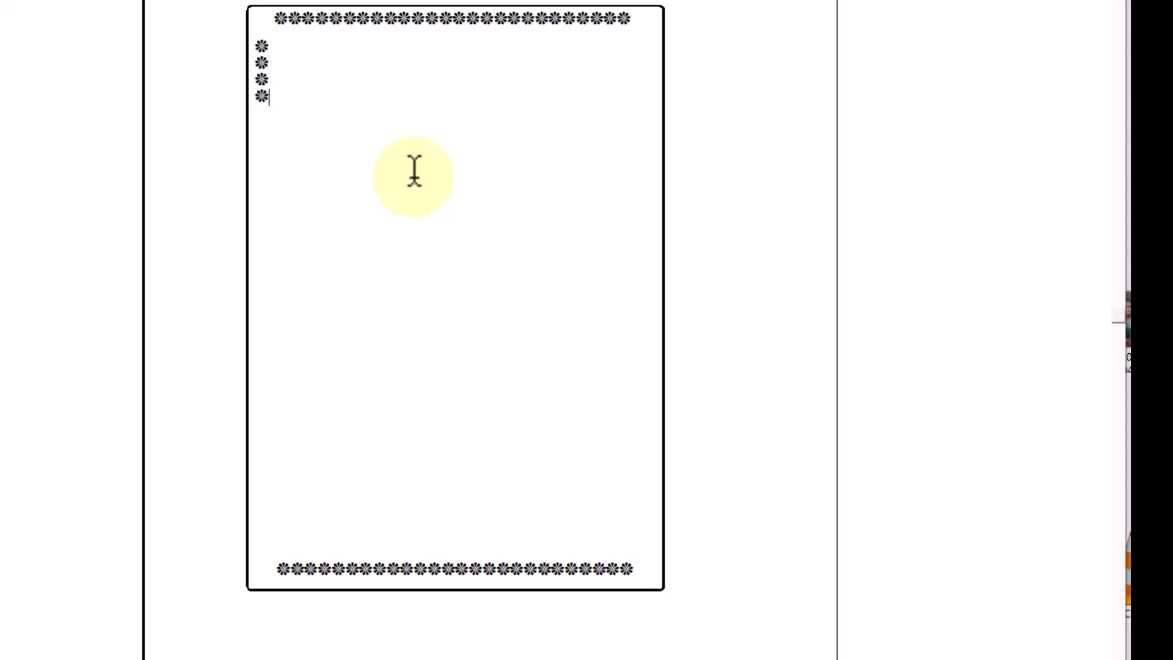
{"action": "key", "text": "ctrl+a"}
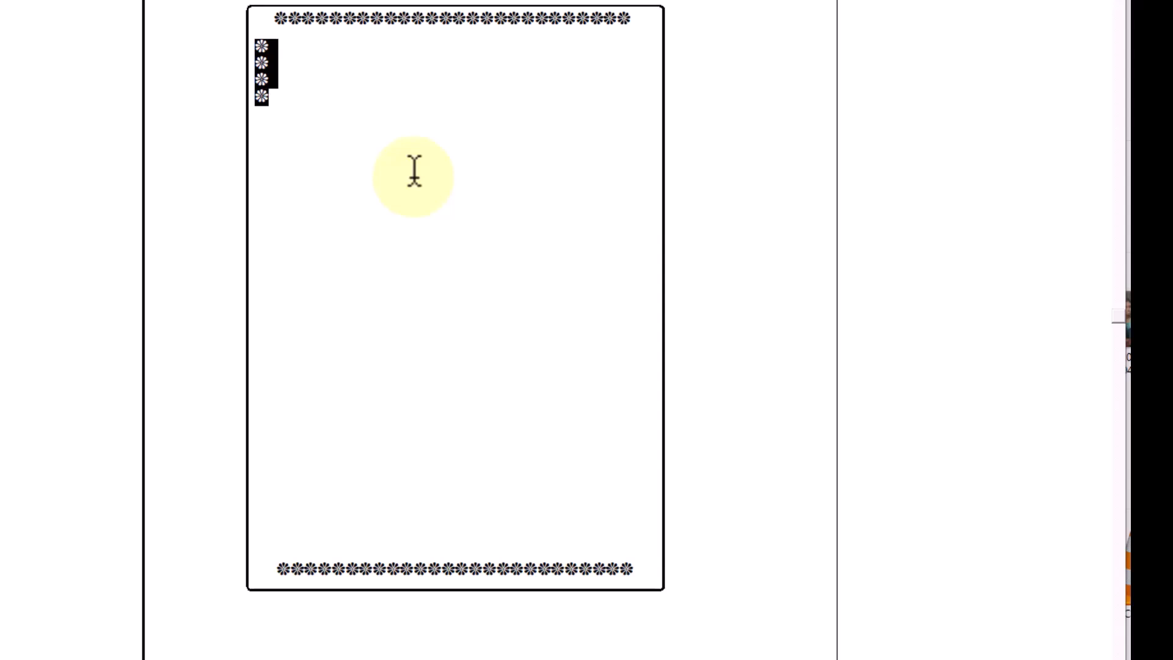
{"action": "left_click", "coordinate": [415, 171]}
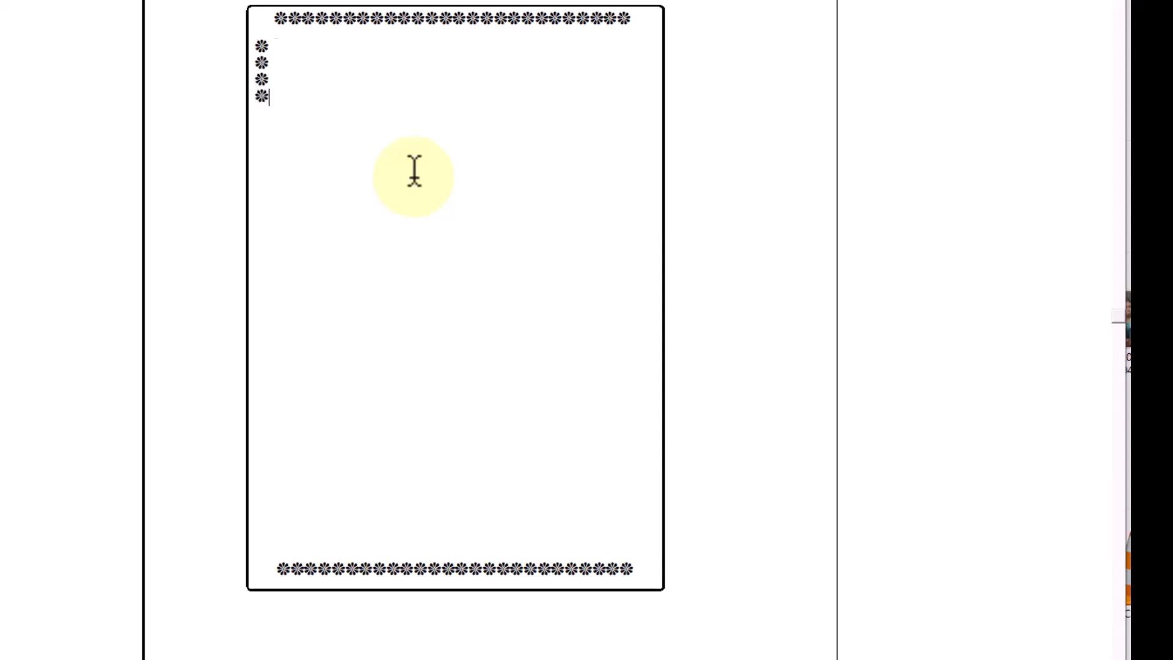
{"action": "key", "text": "ctrl+v"}
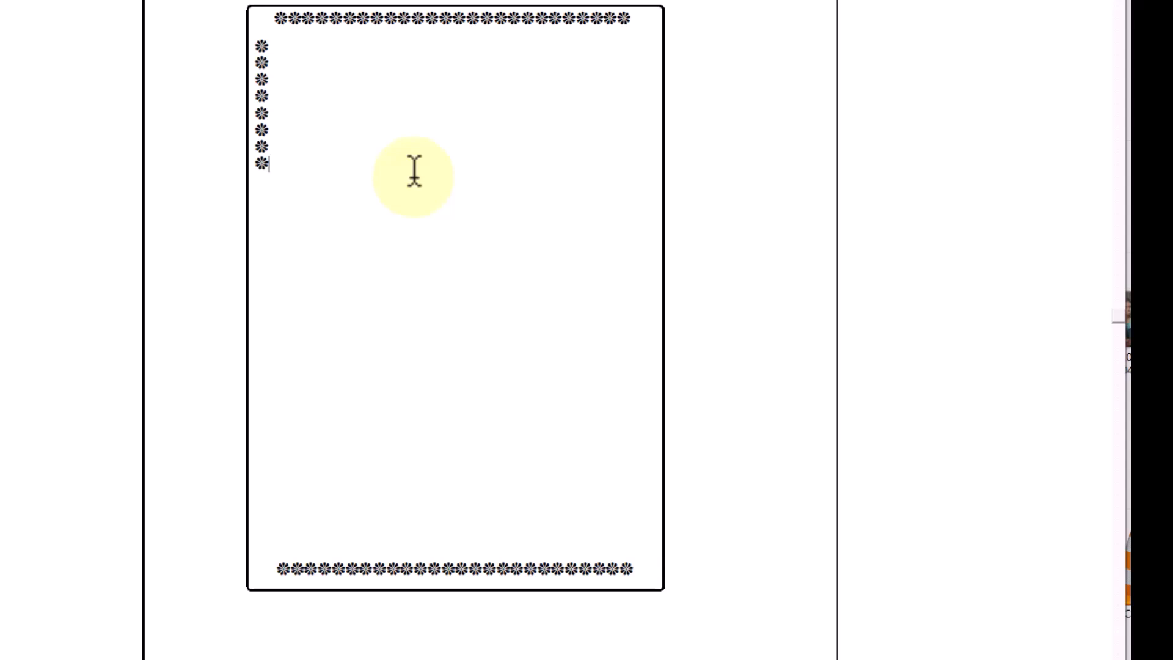
{"action": "key", "text": "ctrl+v"}
{"action": "key", "text": "ctrl+v"}
{"action": "key", "text": "ctrl+v"}
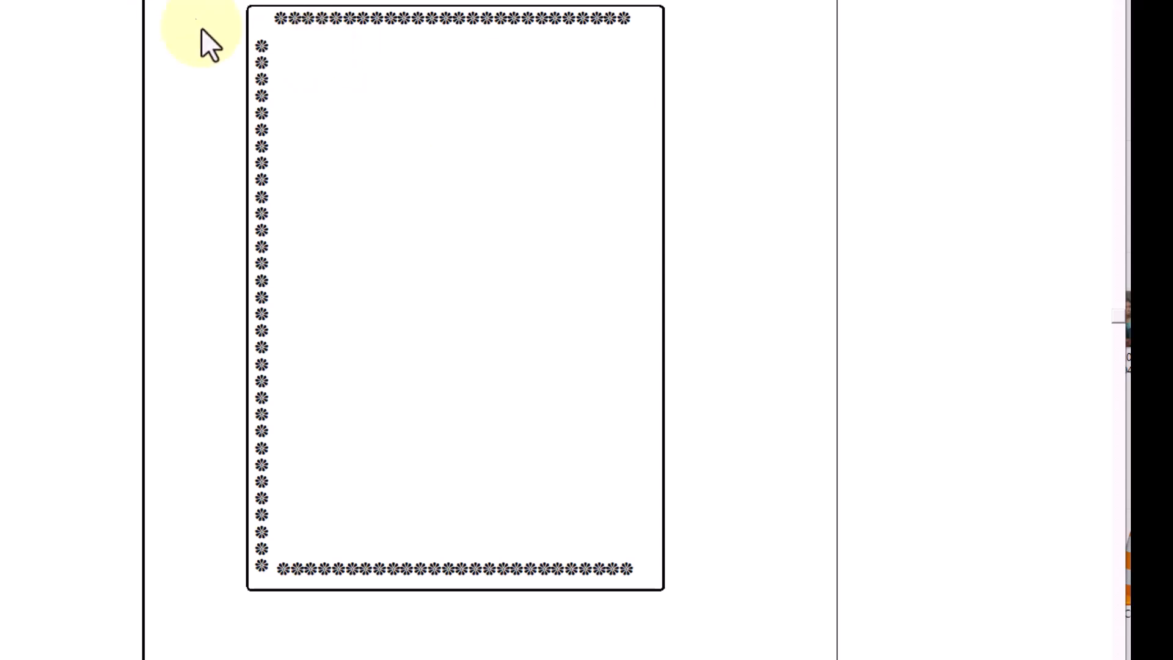
Step: Move the left flower column up so its first flower is nearly level with the top row
{"action": "left_click", "coordinate": [260, 100]}
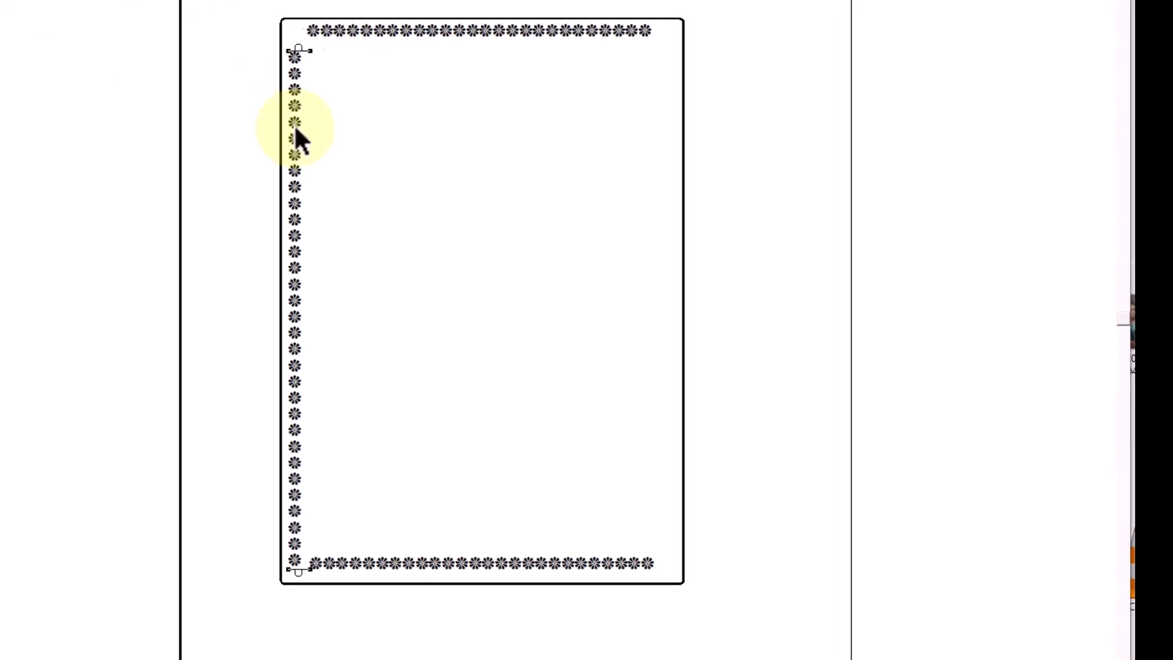
{"action": "left_click_drag", "start_coordinate": [283, 127], "coordinate": [284, 106]}
{"action": "left_click", "coordinate": [340, 182]}
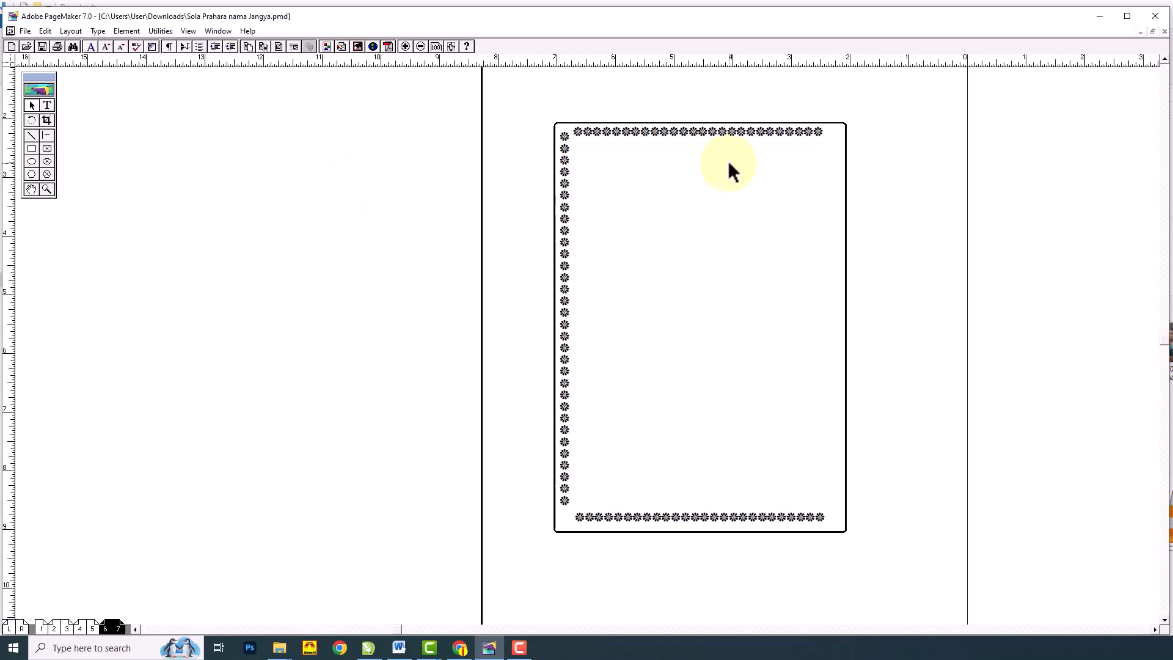
{"action": "left_click", "coordinate": [614, 132]}
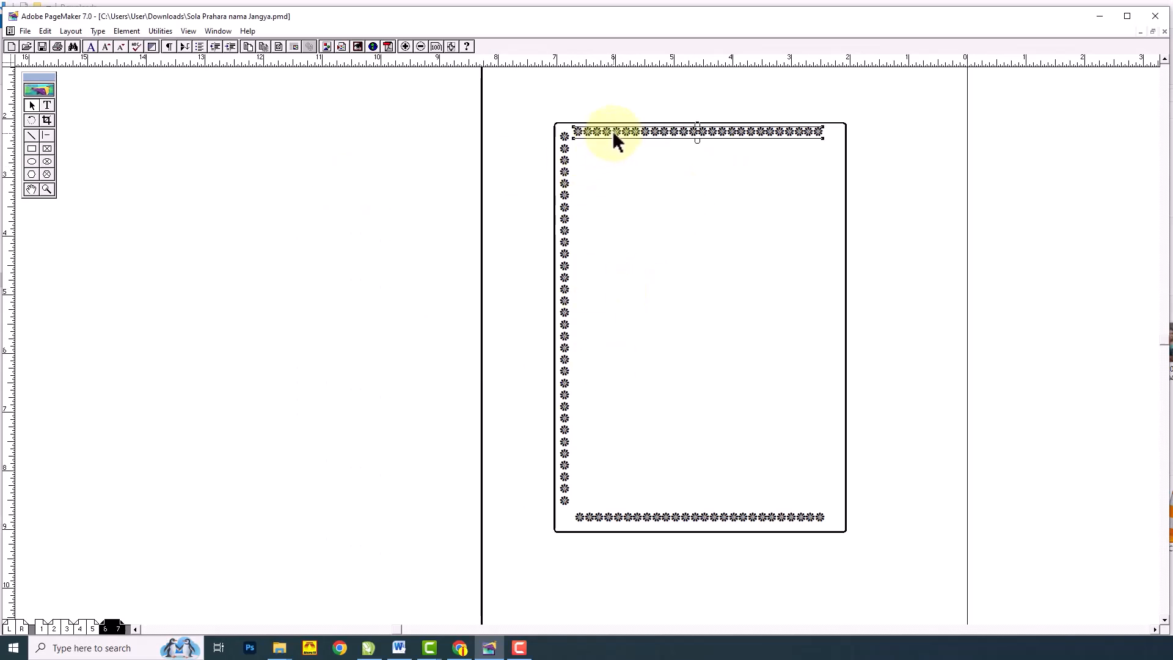
{"action": "left_click", "coordinate": [568, 231]}
{"action": "left_click", "coordinate": [653, 521]}
{"action": "left_click", "coordinate": [330, 522]}
{"action": "left_click", "coordinate": [563, 488]}
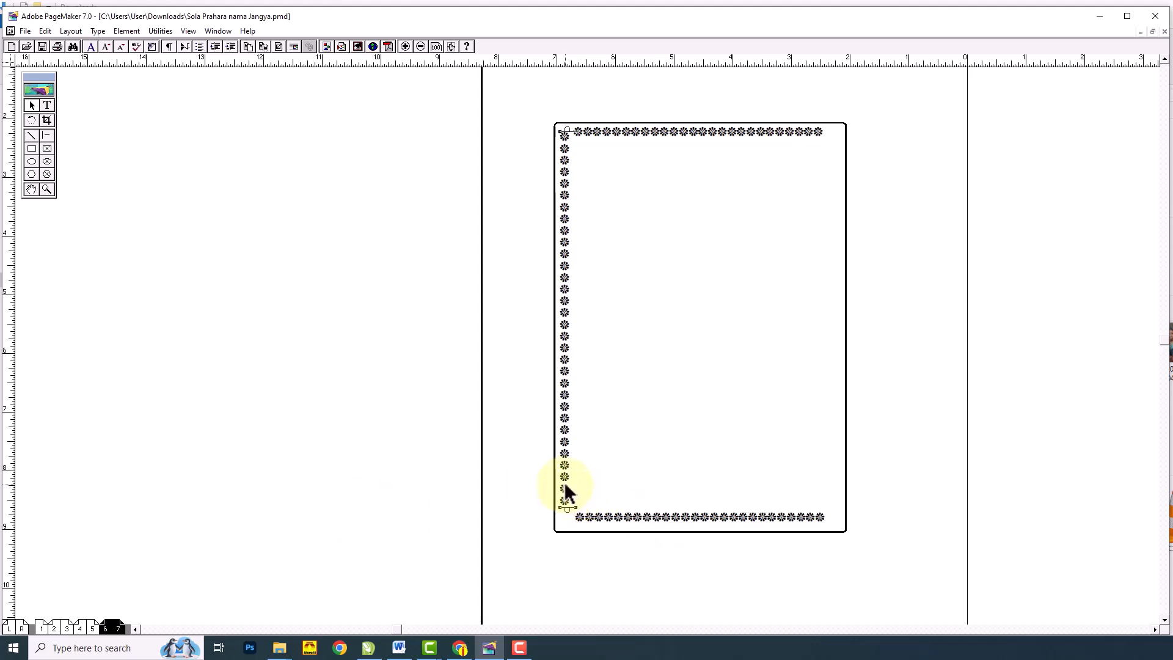
Step: Add one more flower on a new line at the lower end of the left column
{"action": "left_click", "coordinate": [47, 105]}
{"action": "left_click", "coordinate": [569, 500]}
{"action": "type", "text": "***"}
{"action": "key", "text": "BackSpace"}
{"action": "key", "text": "BackSpace"}
{"action": "key", "text": "BackSpace"}
{"action": "key", "text": "BackSpace"}
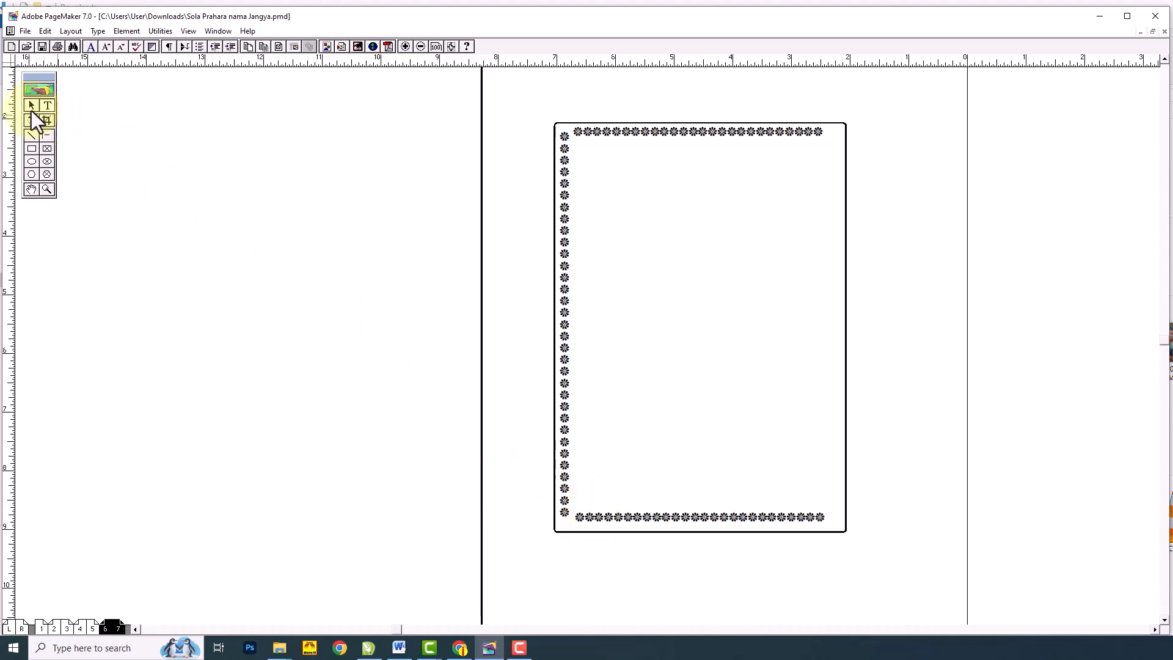
Step: Duplicate the left flower column and place the copy just inside the rectangle's right edge
{"action": "left_click", "coordinate": [31, 105]}
{"action": "left_click", "coordinate": [562, 256]}
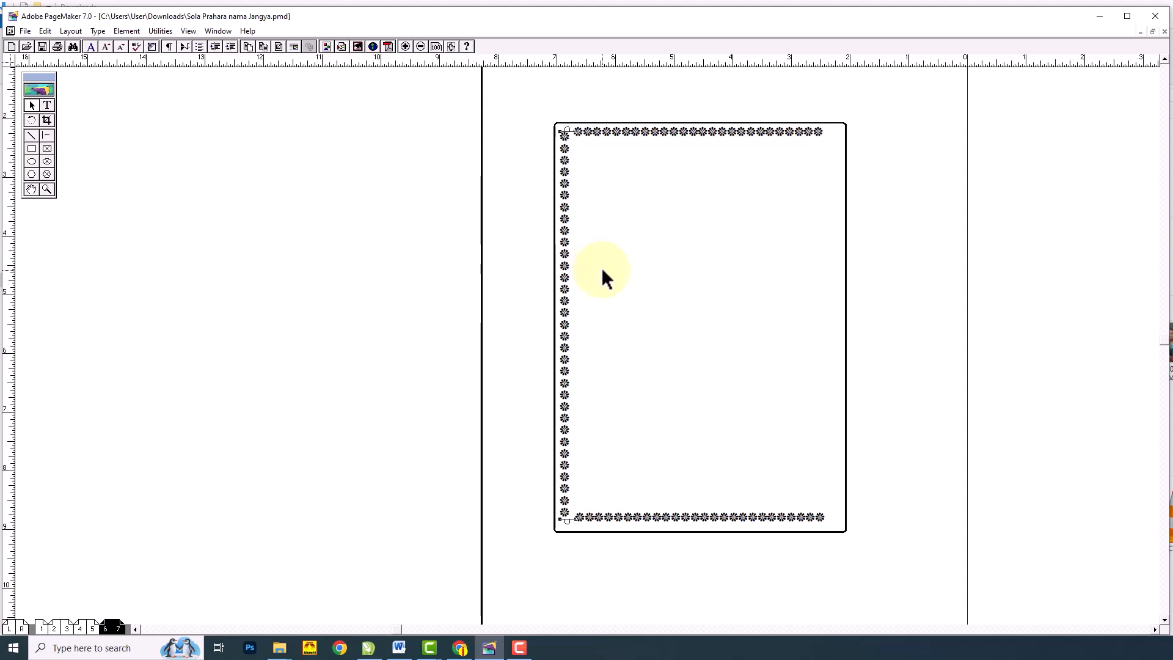
{"action": "key", "text": "ctrl+v"}
{"action": "left_click_drag", "start_coordinate": [569, 268], "coordinate": [831, 267]}
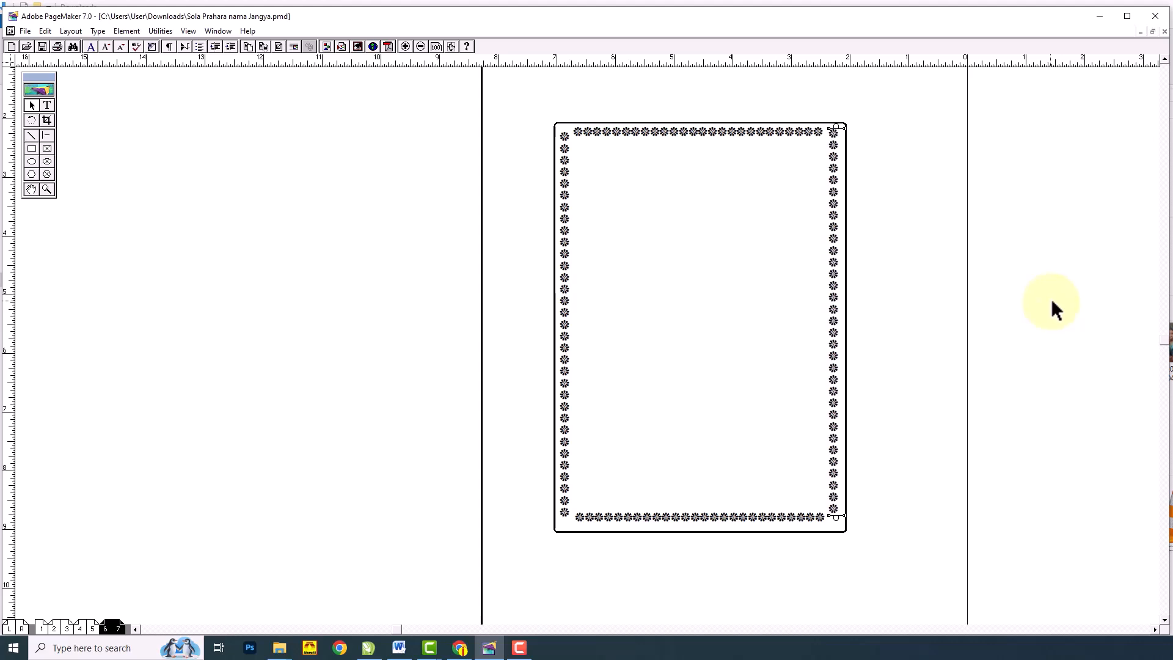
Step: Center-align all the flowers in the right column within their text block
{"action": "left_click", "coordinate": [50, 107]}
{"action": "left_click_drag", "start_coordinate": [845, 137], "coordinate": [878, 520]}
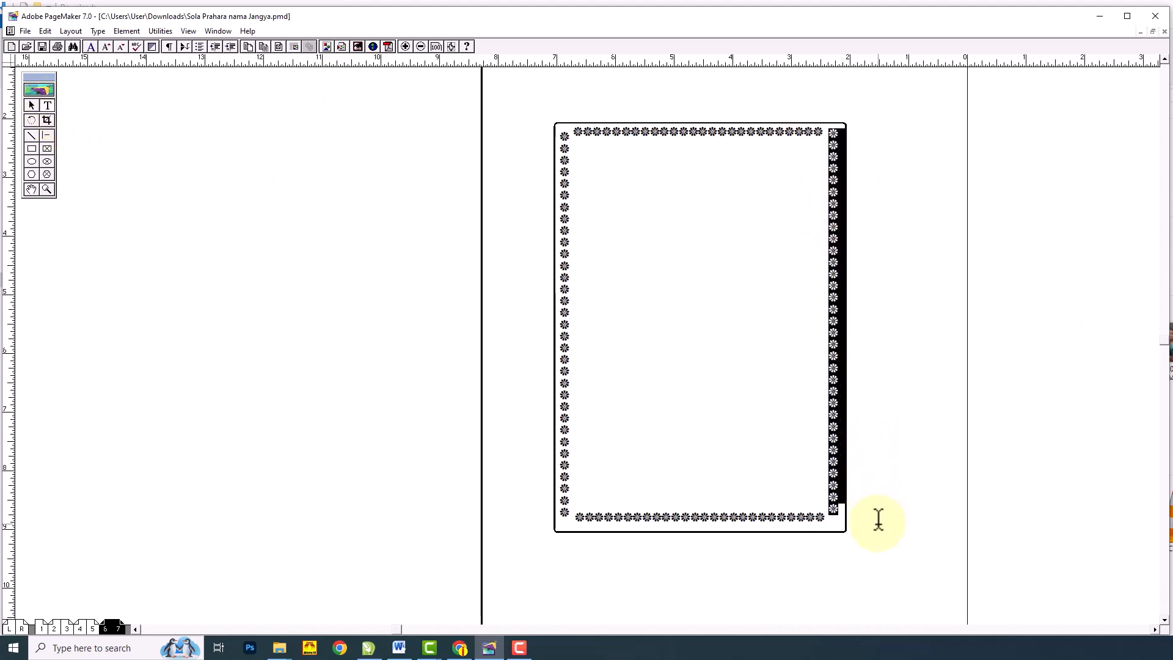
{"action": "key", "text": "ctrl+shift+c"}
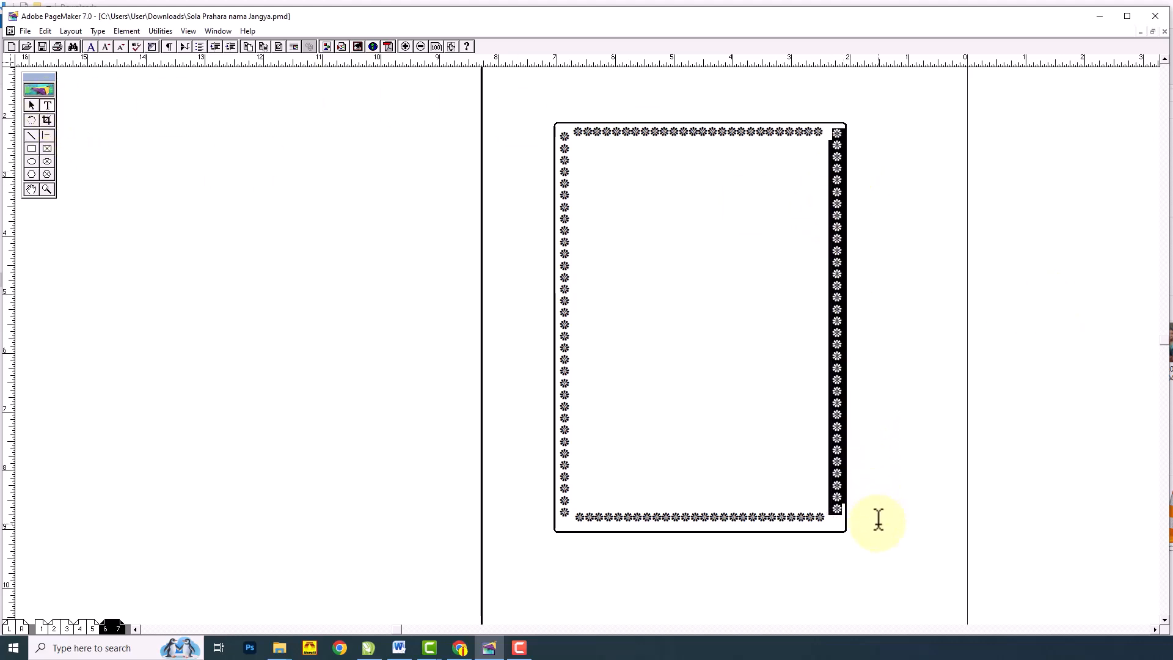
Step: Nudge the right flower column slightly left, away from the rectangle's right edge
{"action": "left_click", "coordinate": [34, 108]}
{"action": "left_click", "coordinate": [835, 273]}
{"action": "key", "text": "Left"}
{"action": "key", "text": "Left"}
{"action": "key", "text": "Left"}
{"action": "key", "text": "Right"}
{"action": "key", "text": "Left"}
{"action": "key", "text": "Left"}
{"action": "left_click", "coordinate": [1040, 280]}
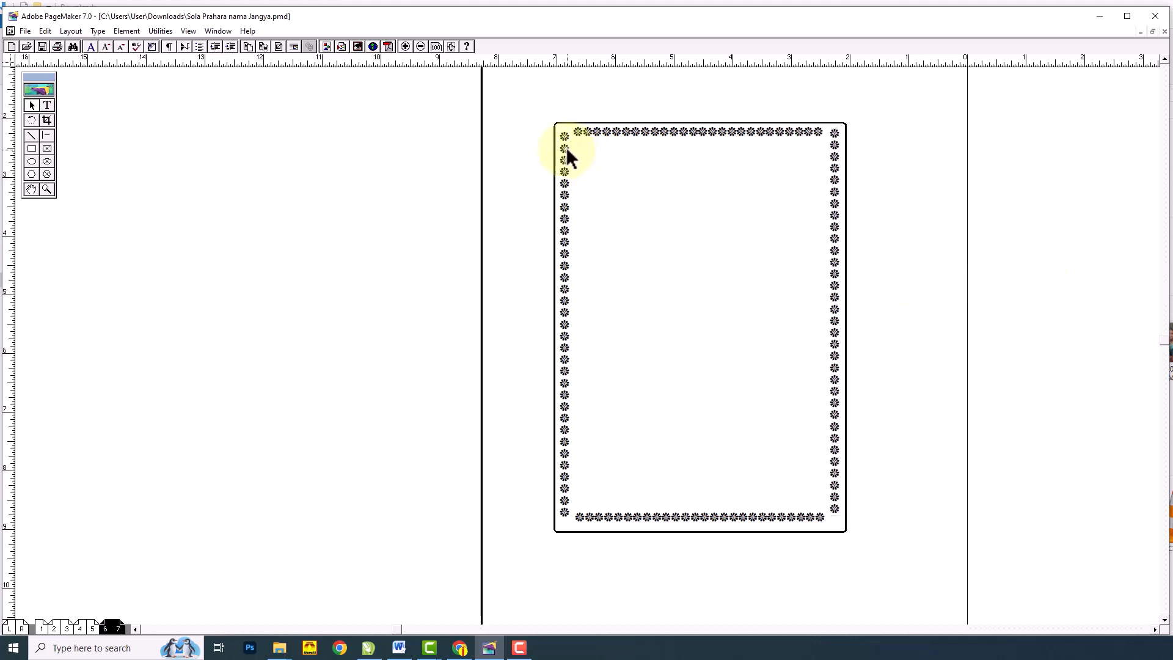
Step: Center-align all the flowers in the left column within their text block
{"action": "left_click", "coordinate": [47, 105]}
{"action": "left_click_drag", "start_coordinate": [562, 138], "coordinate": [574, 175]}
{"action": "key", "text": "ctrl+a"}
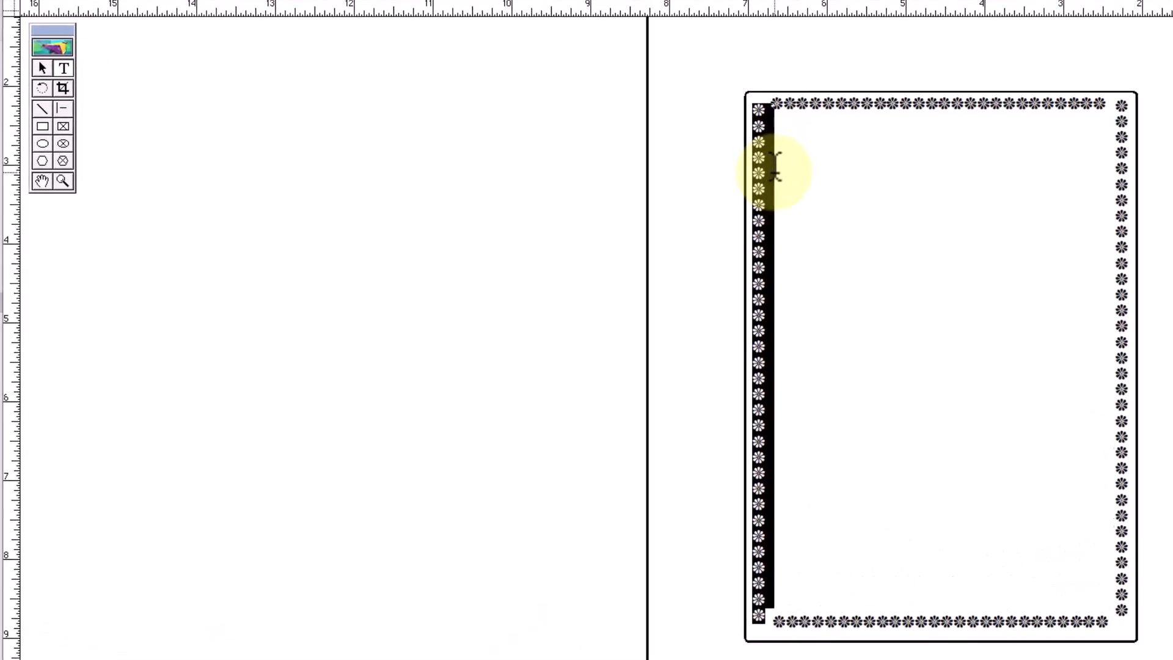
{"action": "key", "text": "ctrl+shift+c"}
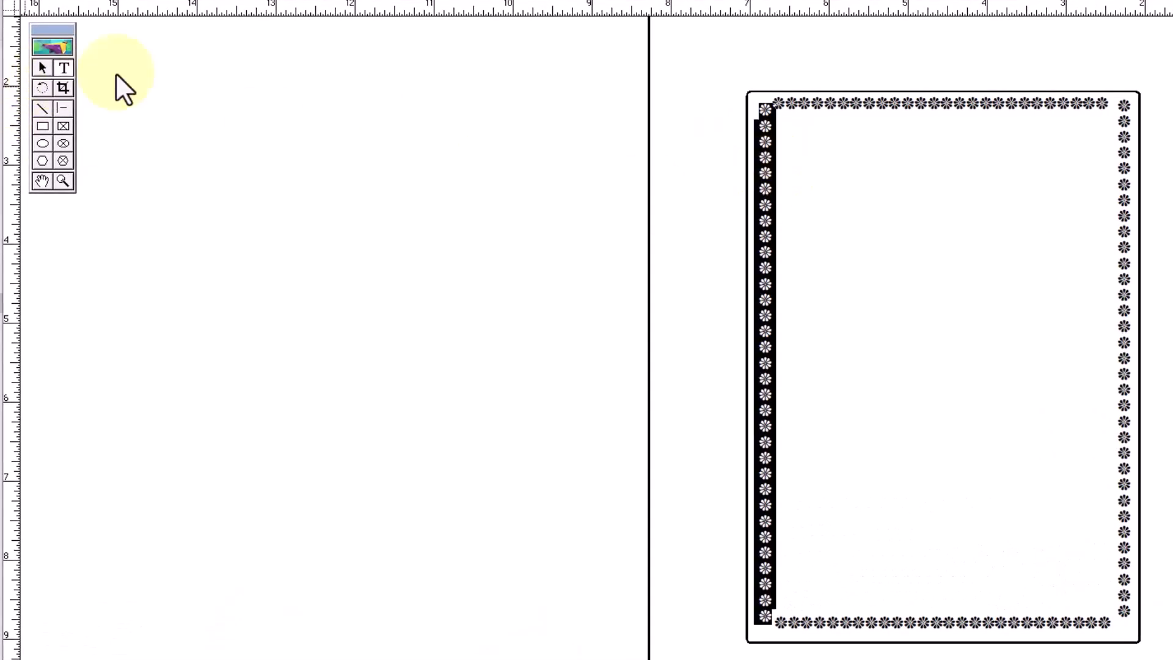
Step: Nudge the left flower column slightly left, closer to the rectangle's left edge
{"action": "left_click", "coordinate": [43, 68]}
{"action": "left_click", "coordinate": [766, 281]}
{"action": "key", "text": "Left"}
{"action": "key", "text": "Left"}
{"action": "key", "text": "Left"}
{"action": "key", "text": "Left"}
Step: Widen the bottom flower row and adjust the top row to match, so both span evenly between the side columns
{"action": "left_click", "coordinate": [1074, 622]}
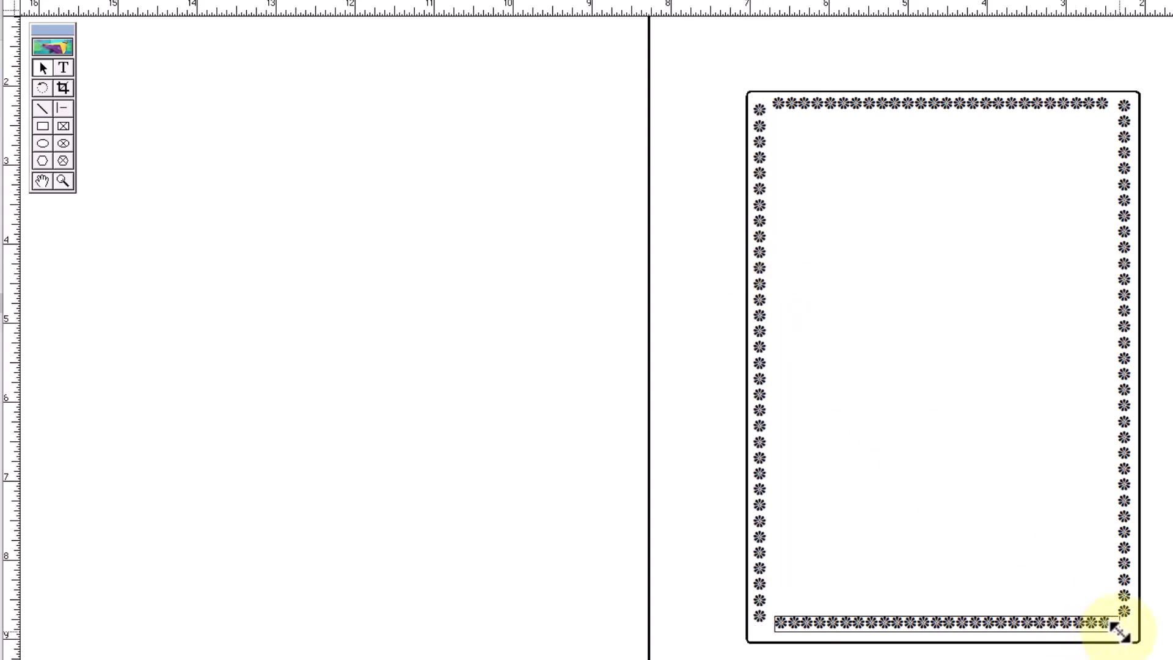
{"action": "left_click_drag", "start_coordinate": [1120, 633], "coordinate": [1135, 638]}
{"action": "key", "text": "Left"}
{"action": "key", "text": "Left"}
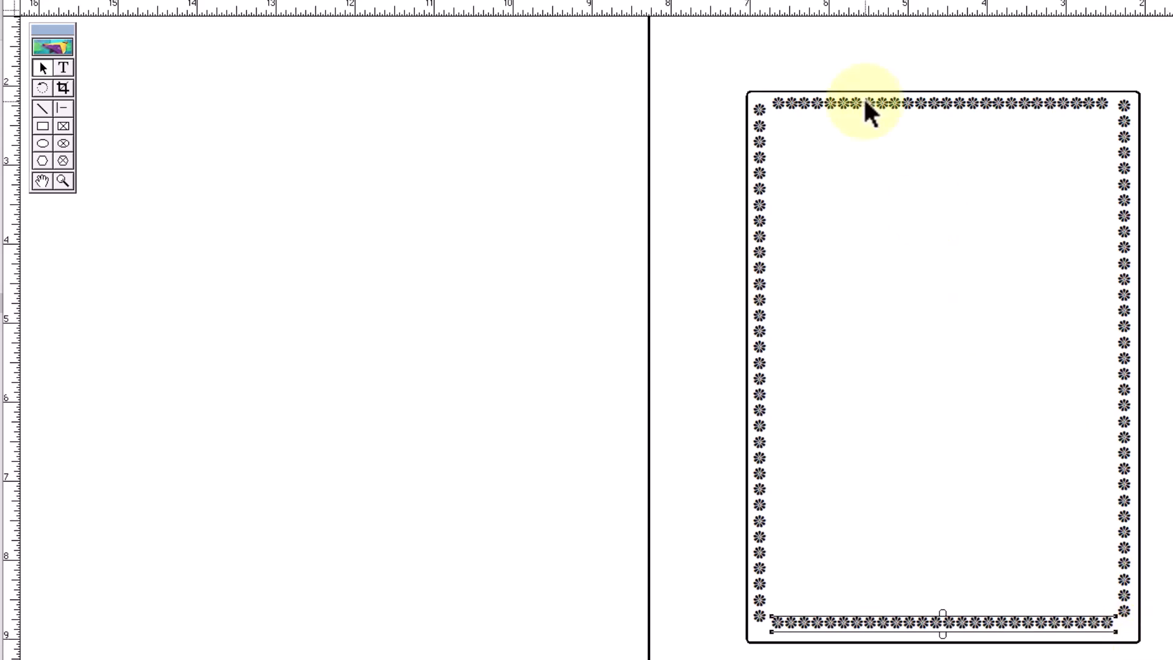
{"action": "left_click", "coordinate": [867, 102]}
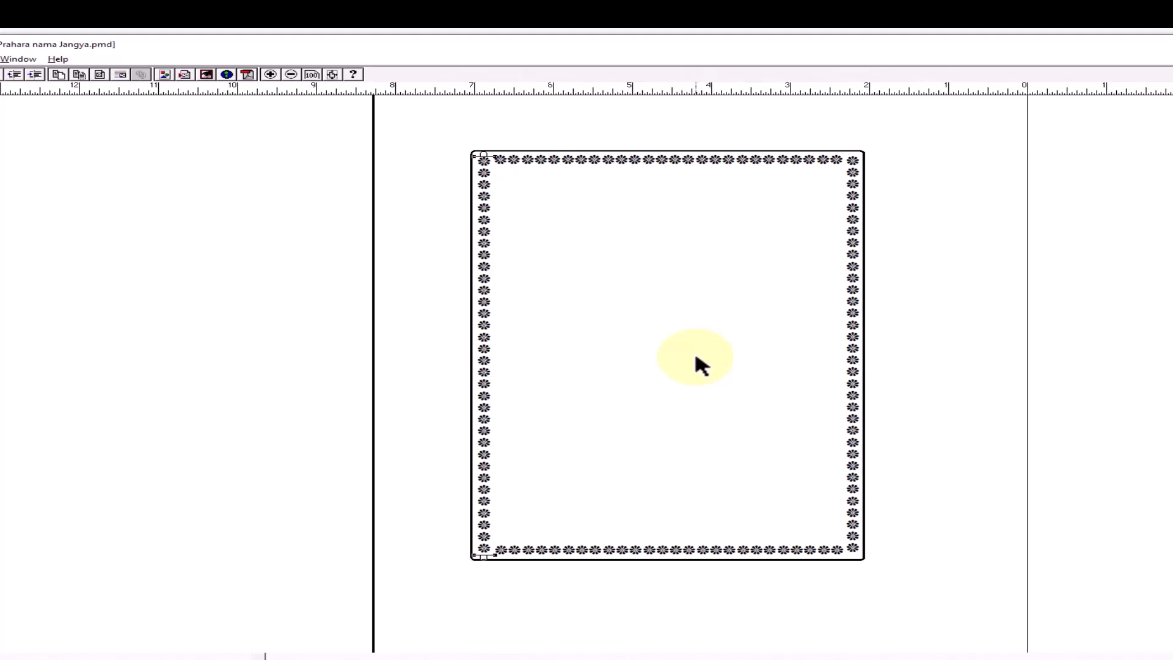
{"action": "left_click", "coordinate": [696, 357]}
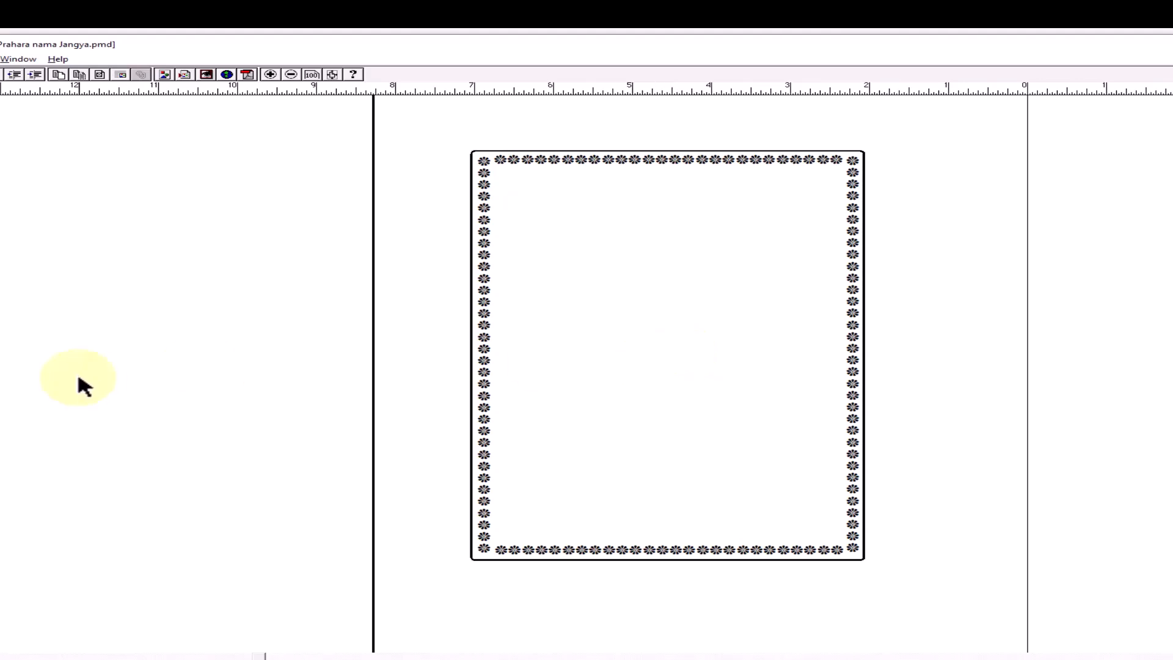
Step: Duplicate the rounded rectangle and nudge the copy right until its left edge lies along the inner side of the left flower column
{"action": "left_click", "coordinate": [472, 154]}
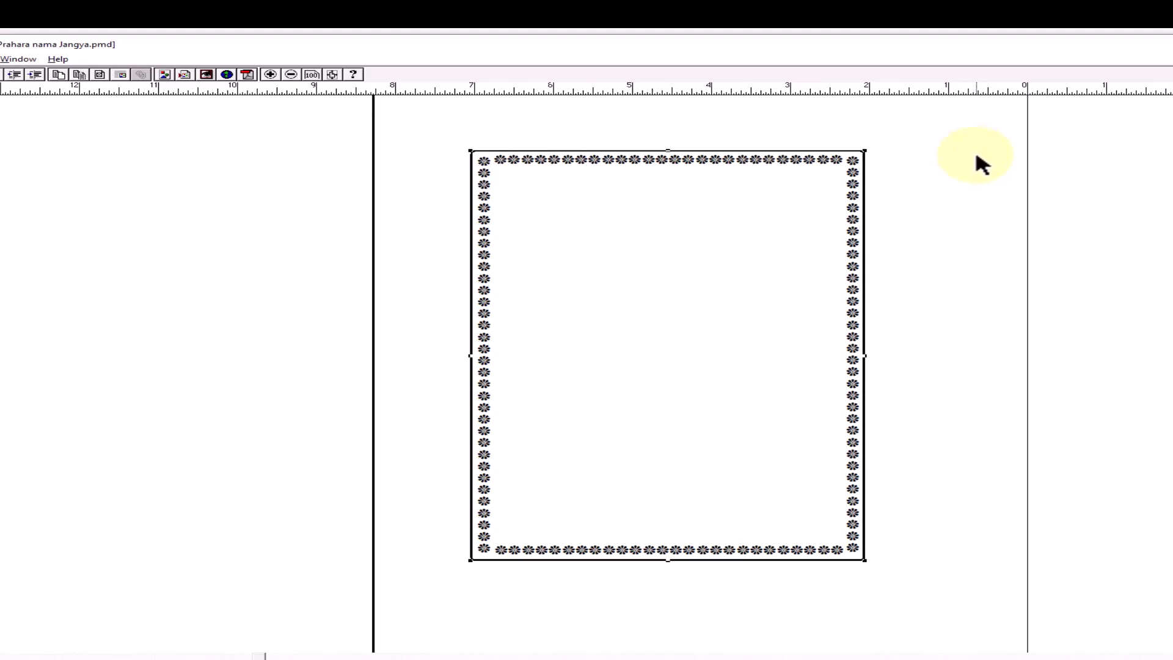
{"action": "key", "text": "ctrl+v"}
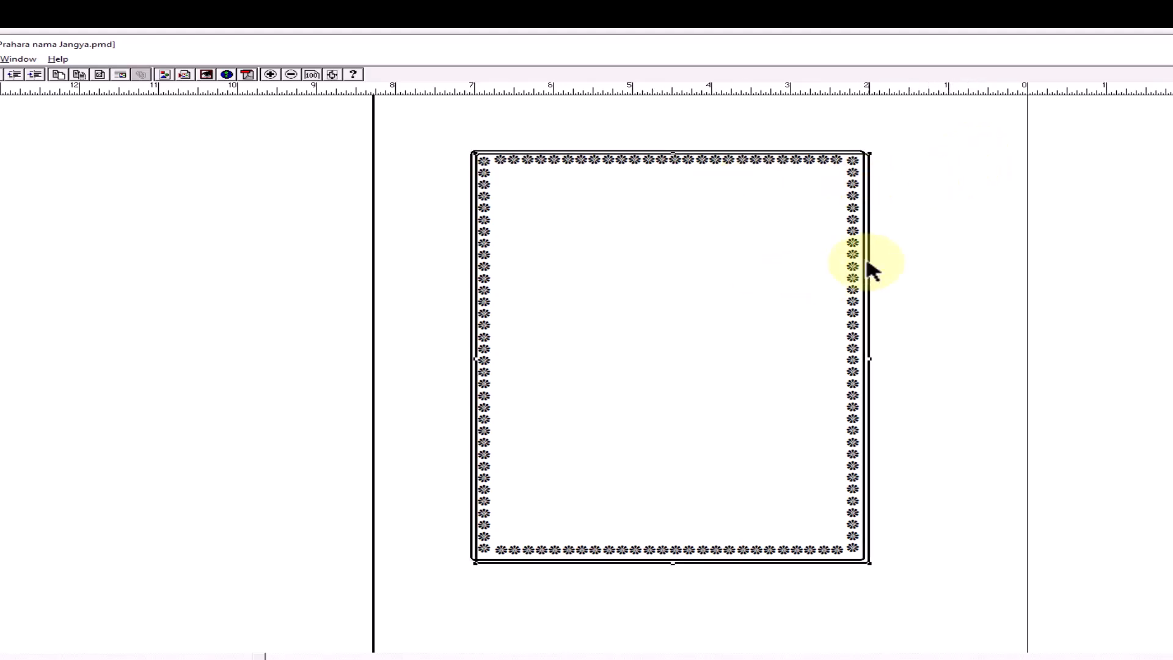
{"action": "key", "text": "Right"}
{"action": "key", "text": "Right"}
{"action": "key", "text": "Right"}
{"action": "key", "text": "Right"}
{"action": "key", "text": "Right"}
{"action": "key", "text": "Right"}
{"action": "key", "text": "Right"}
{"action": "key", "text": "Right"}
{"action": "key", "text": "Right"}
{"action": "key", "text": "Right"}
{"action": "key", "text": "Right"}
{"action": "key", "text": "Right"}
{"action": "key", "text": "Right"}
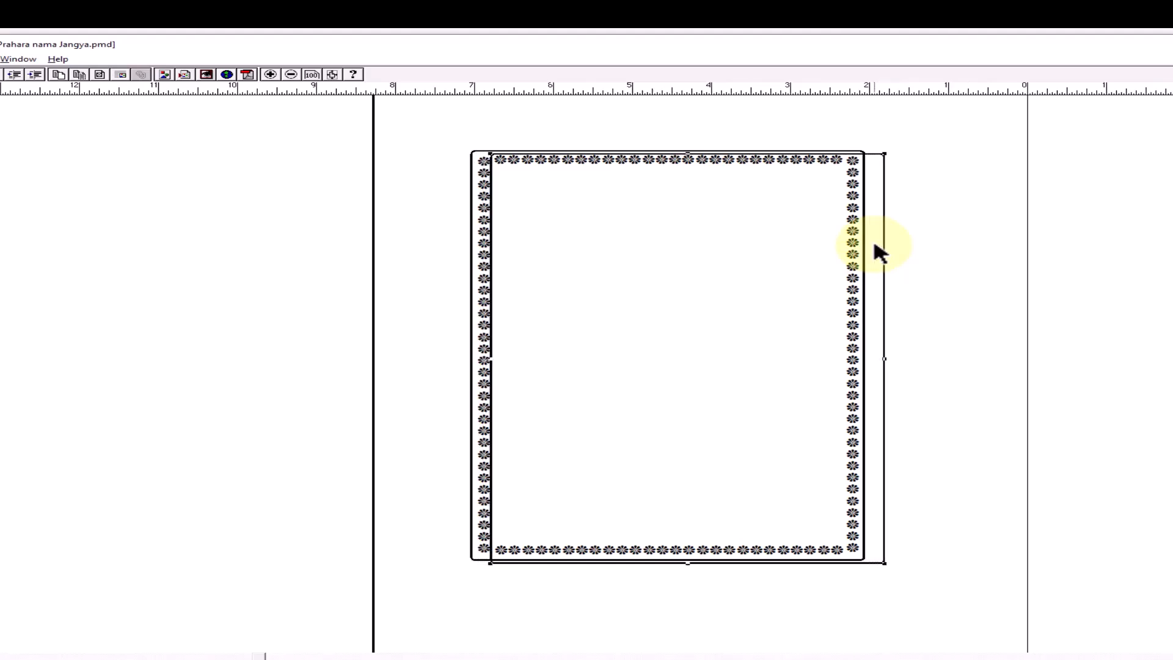
Step: Resize the duplicated rounded rectangle on its right, bottom and top sides so it forms an inner frame inside the flower border
{"action": "key", "text": "Left"}
{"action": "key", "text": "Left"}
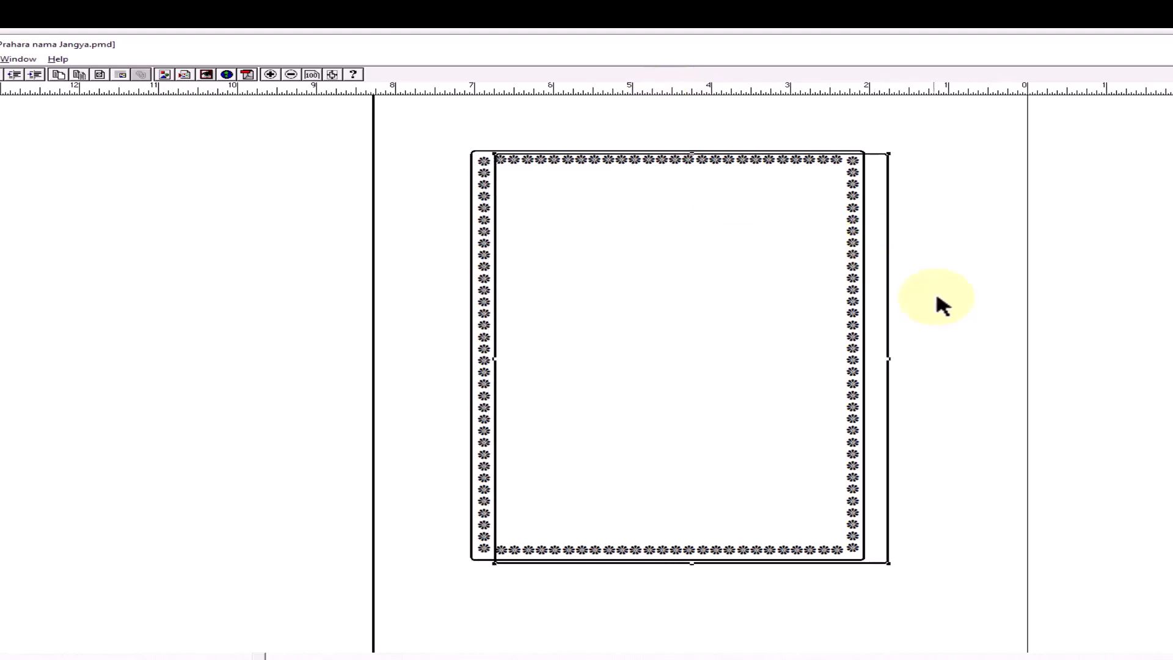
{"action": "left_click_drag", "start_coordinate": [888, 359], "coordinate": [841, 366]}
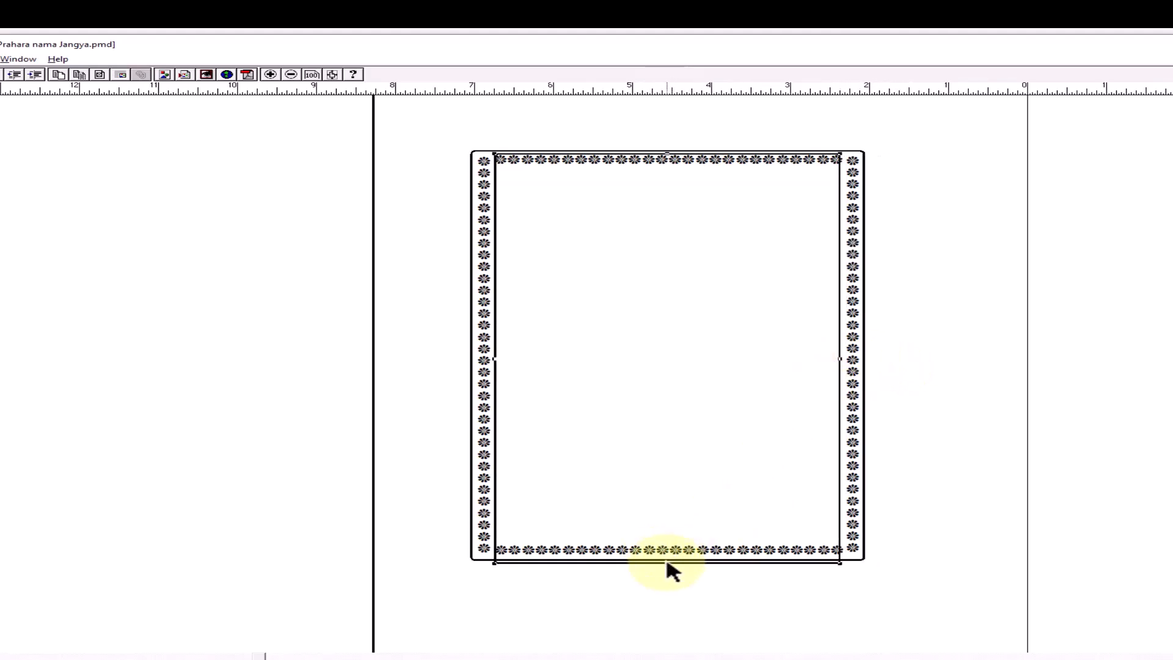
{"action": "left_click_drag", "start_coordinate": [668, 561], "coordinate": [666, 541]}
{"action": "left_click_drag", "start_coordinate": [666, 155], "coordinate": [668, 171]}
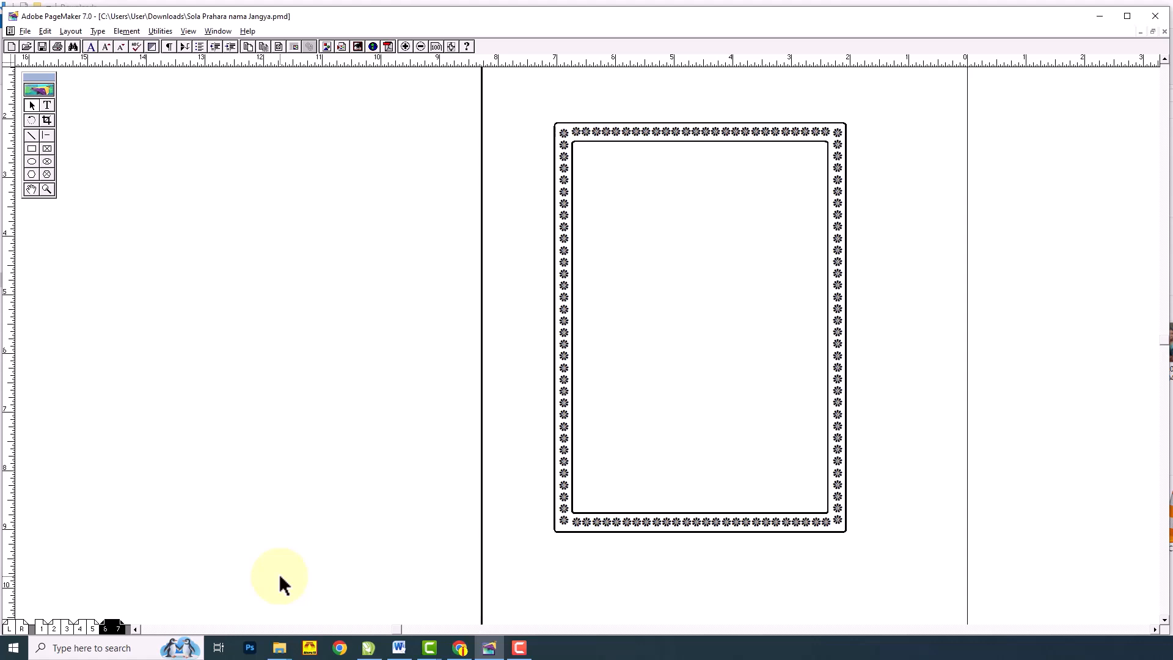
Step: Switch to File Explorer's Sola Prahara Akhand Nama Jangya Image folder and place Yagnya Kunda BMP-1 in the upper part of the inner frame
{"action": "mouse_move", "coordinate": [287, 653]}
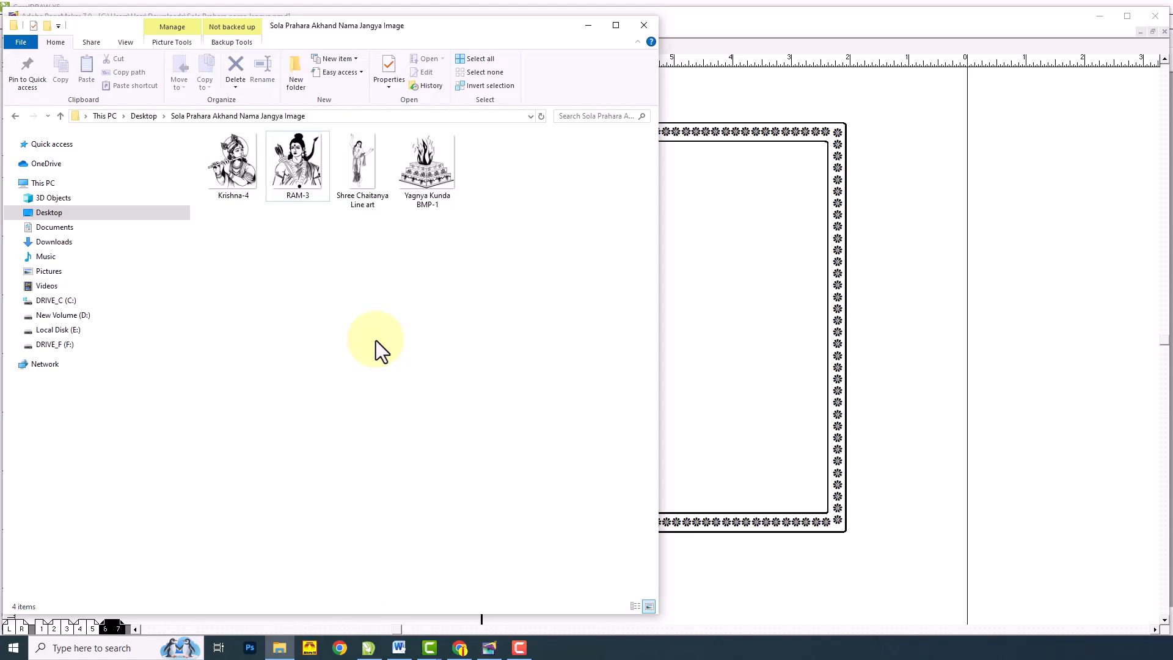
{"action": "mouse_move", "coordinate": [233, 166]}
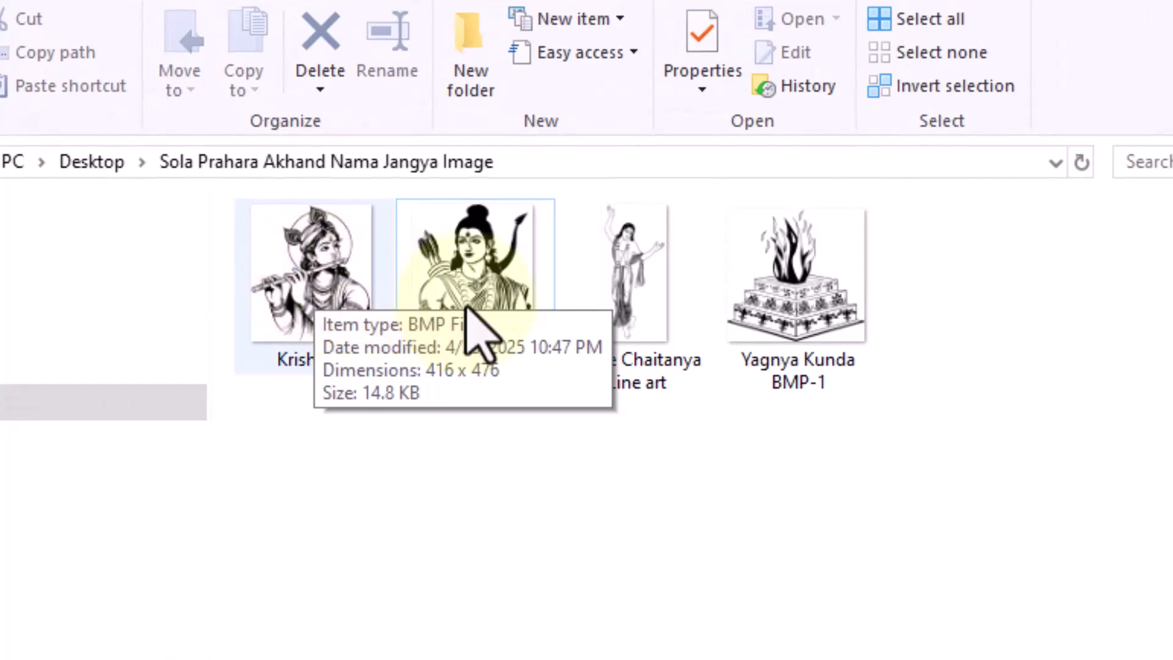
{"action": "mouse_move", "coordinate": [488, 348]}
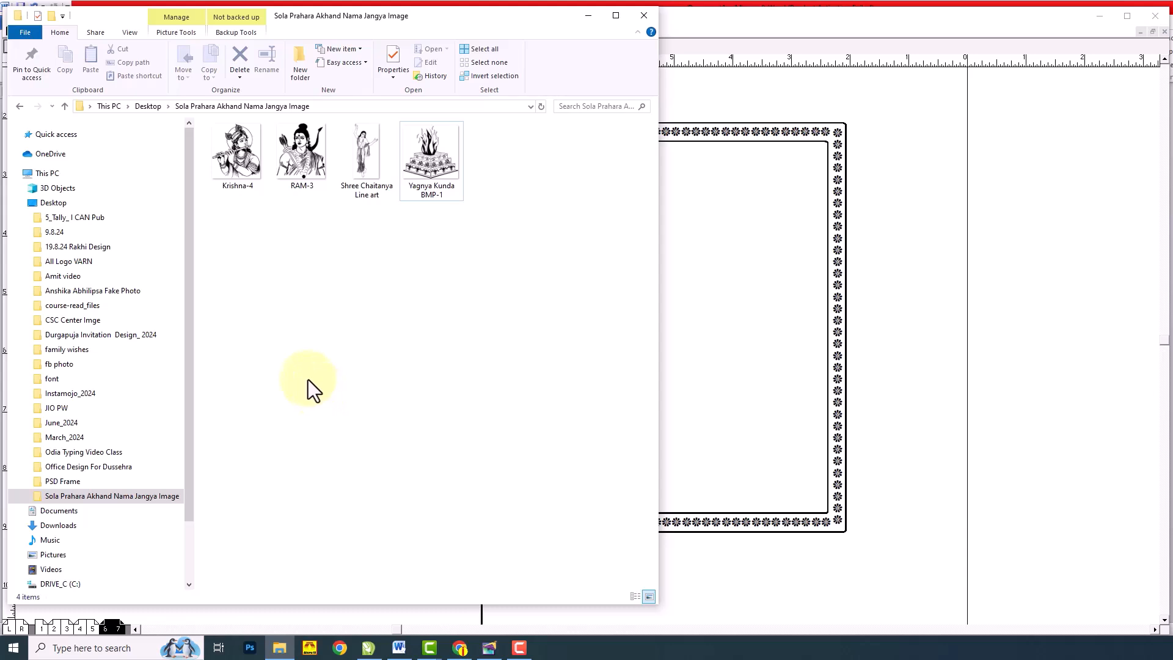
{"action": "left_click", "coordinate": [440, 161]}
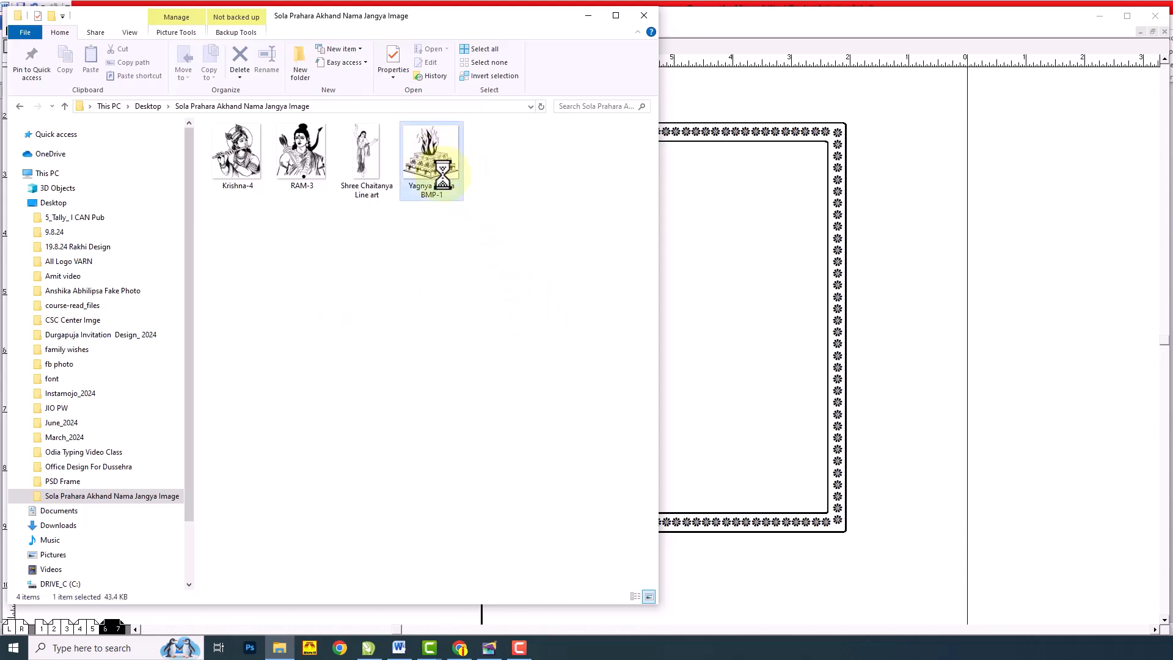
{"action": "left_click_drag", "start_coordinate": [431, 162], "coordinate": [911, 212]}
{"action": "left_click_drag", "start_coordinate": [968, 271], "coordinate": [727, 228]}
Step: Place the Krishna-4, RAM-3 and Shree Chaitanya Line art images on the layout, moving the Ram image to the blank area left of the frame
{"action": "left_click", "coordinate": [279, 648]}
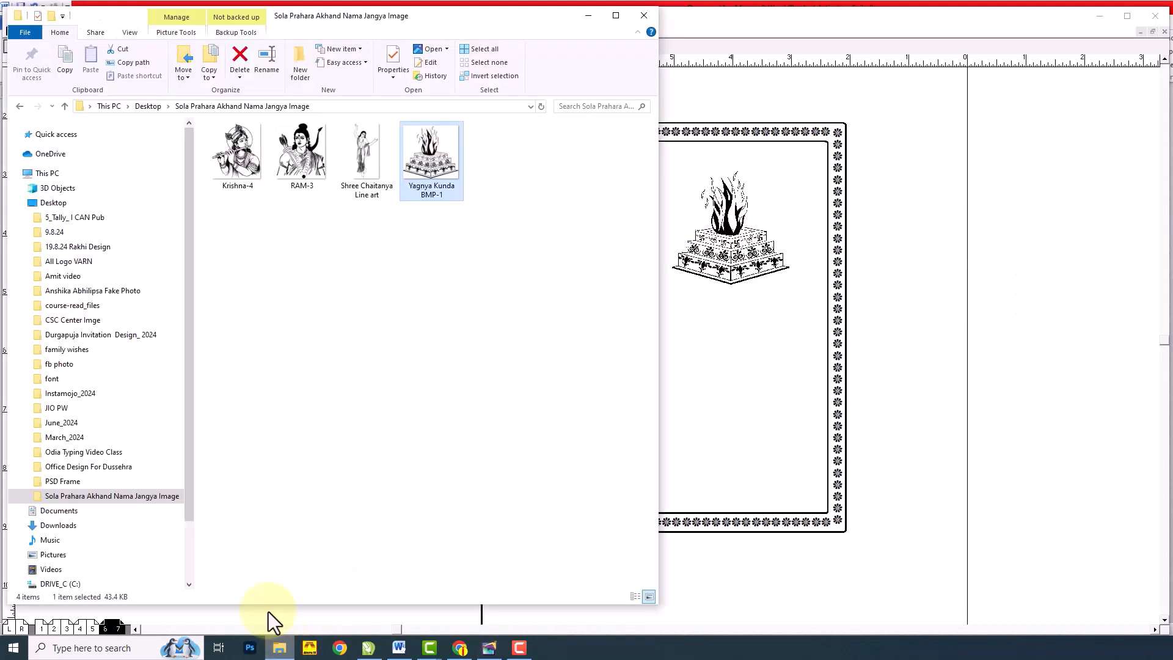
{"action": "left_click", "coordinate": [308, 264]}
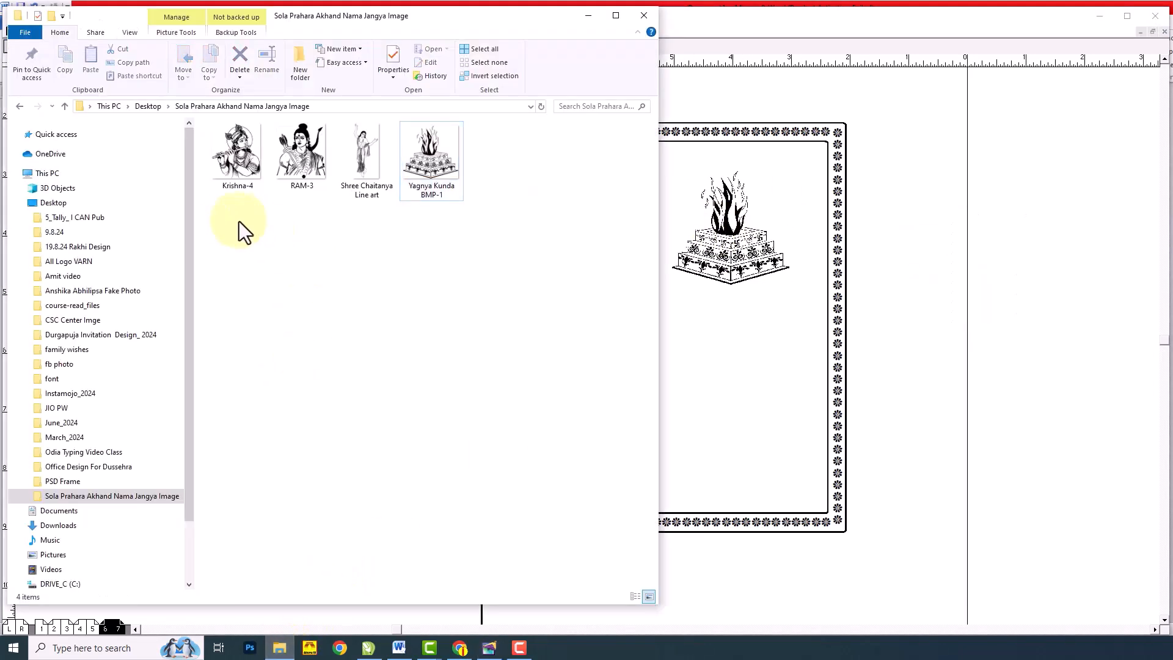
{"action": "left_click_drag", "start_coordinate": [219, 224], "coordinate": [909, 283]}
{"action": "left_click", "coordinate": [914, 197]}
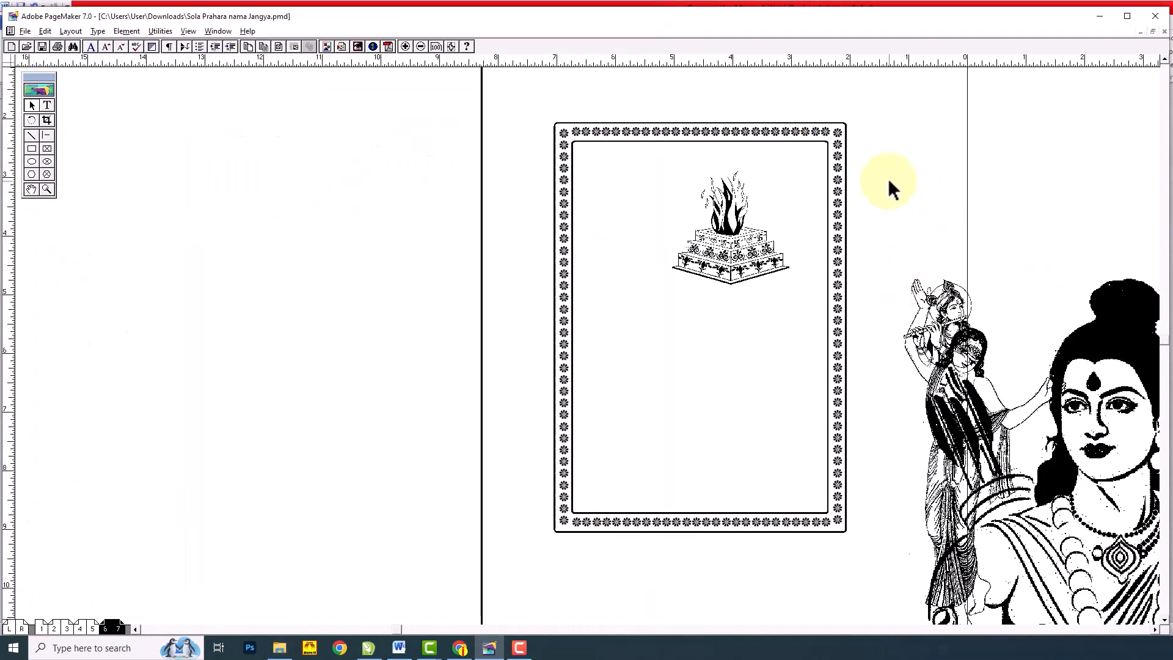
{"action": "left_click", "coordinate": [1002, 347]}
{"action": "left_click_drag", "start_coordinate": [1002, 346], "coordinate": [309, 187]}
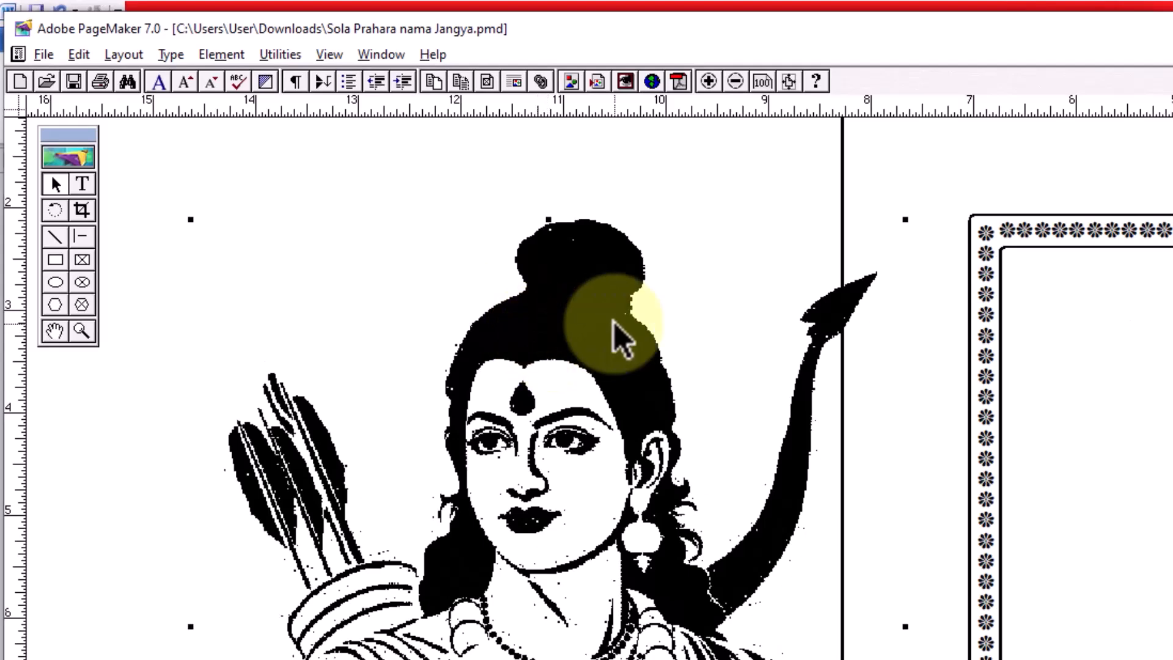
Step: Try blue, cyan, green, magenta, red and yellow on the Ram image, restore it to black and close the colour palette
{"action": "key", "text": "ctrl+j"}
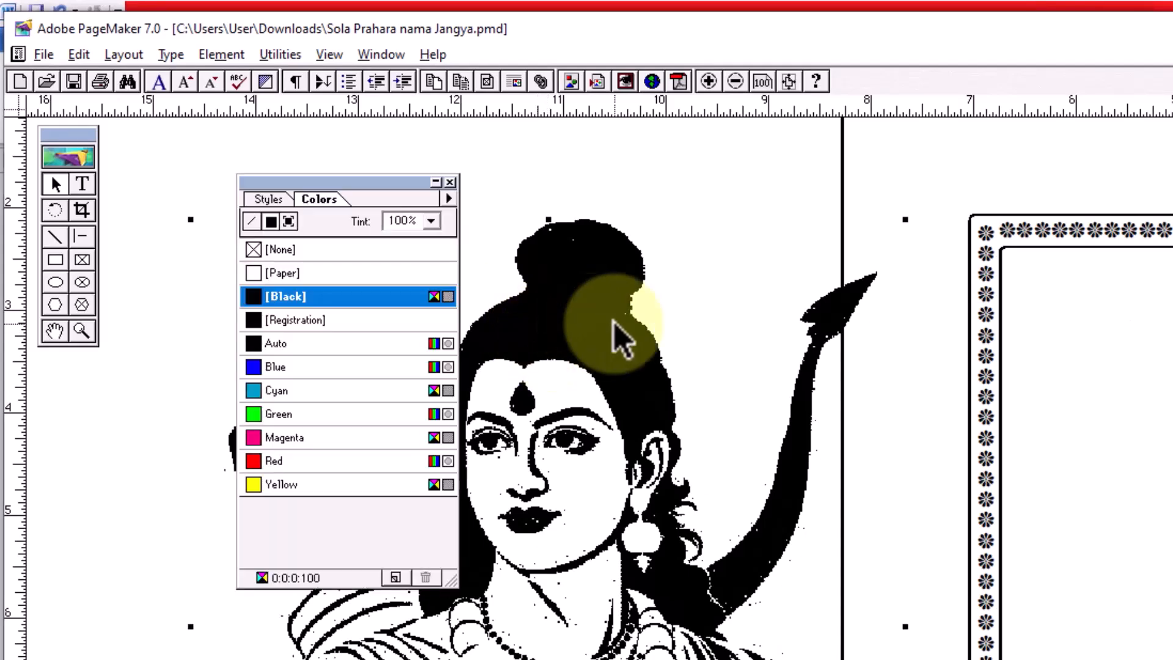
{"action": "left_click", "coordinate": [318, 366]}
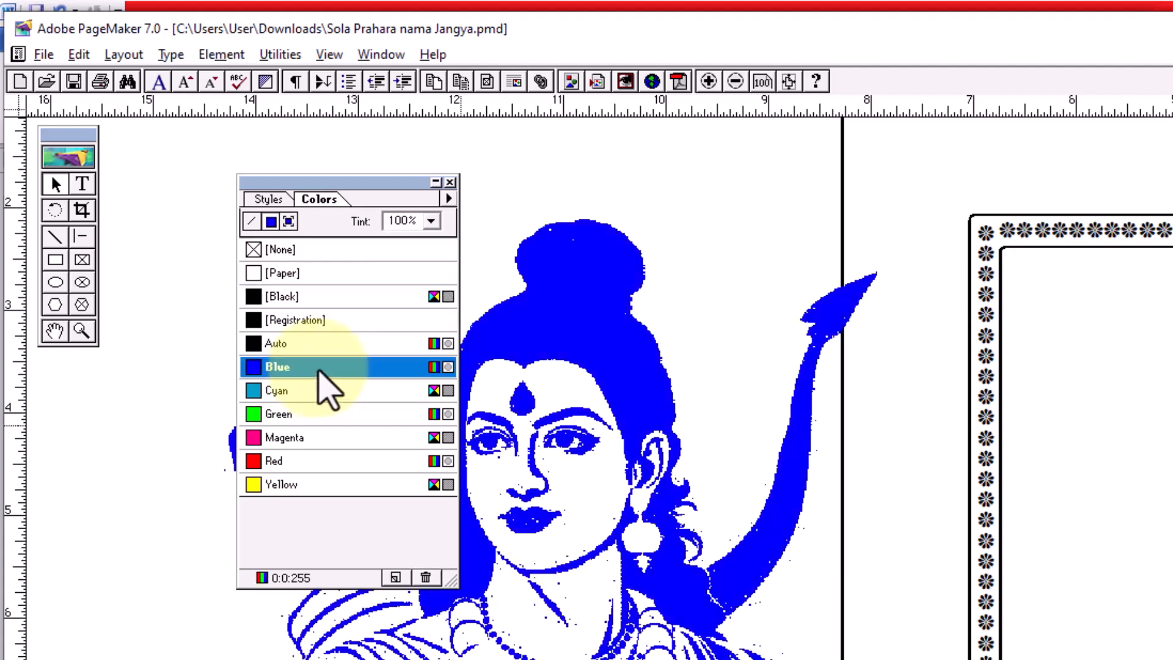
{"action": "left_click", "coordinate": [308, 391]}
{"action": "left_click", "coordinate": [314, 414]}
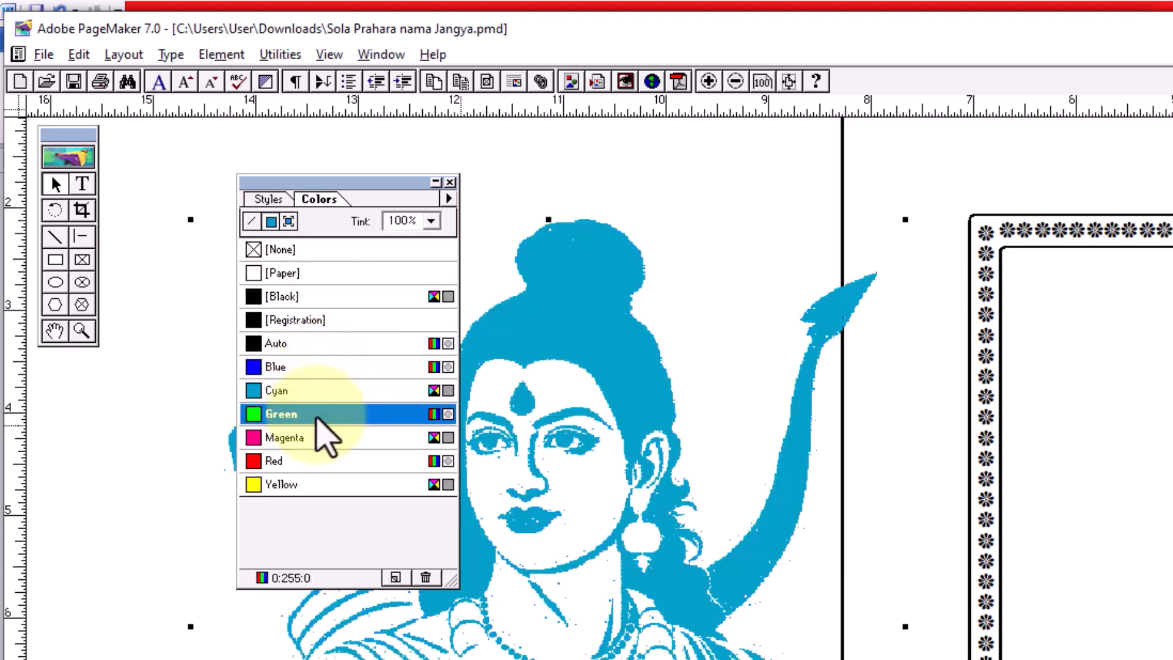
{"action": "left_click_drag", "start_coordinate": [340, 202], "coordinate": [265, 189]}
{"action": "left_click", "coordinate": [239, 425]}
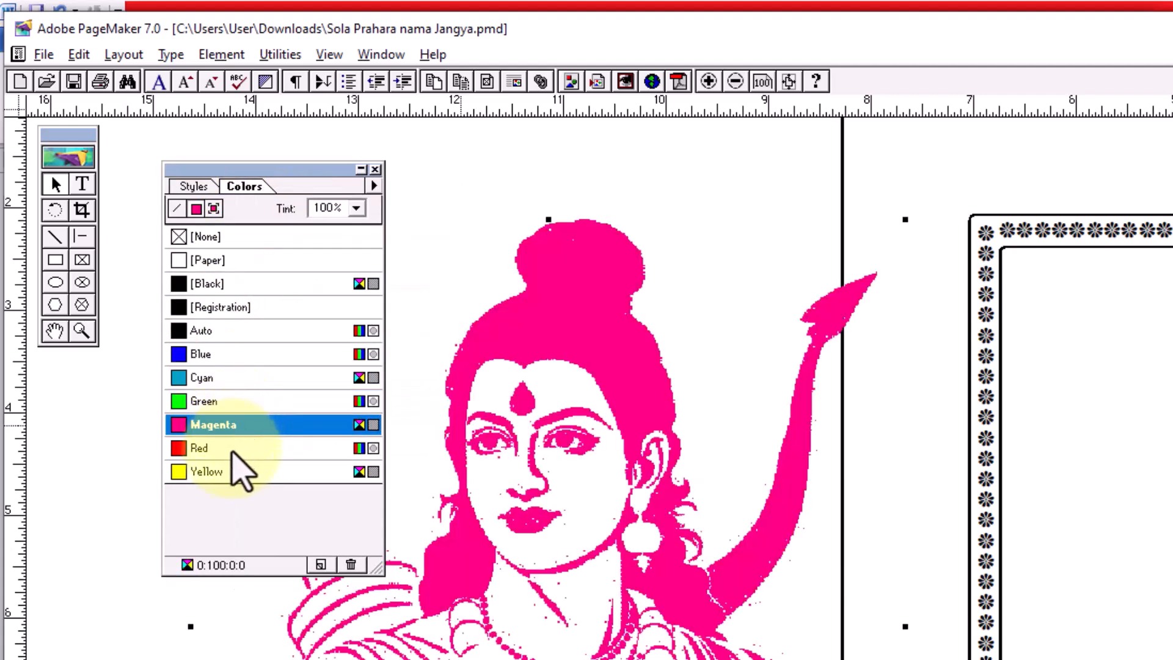
{"action": "left_click", "coordinate": [237, 450]}
{"action": "left_click", "coordinate": [232, 472]}
{"action": "left_click", "coordinate": [231, 449]}
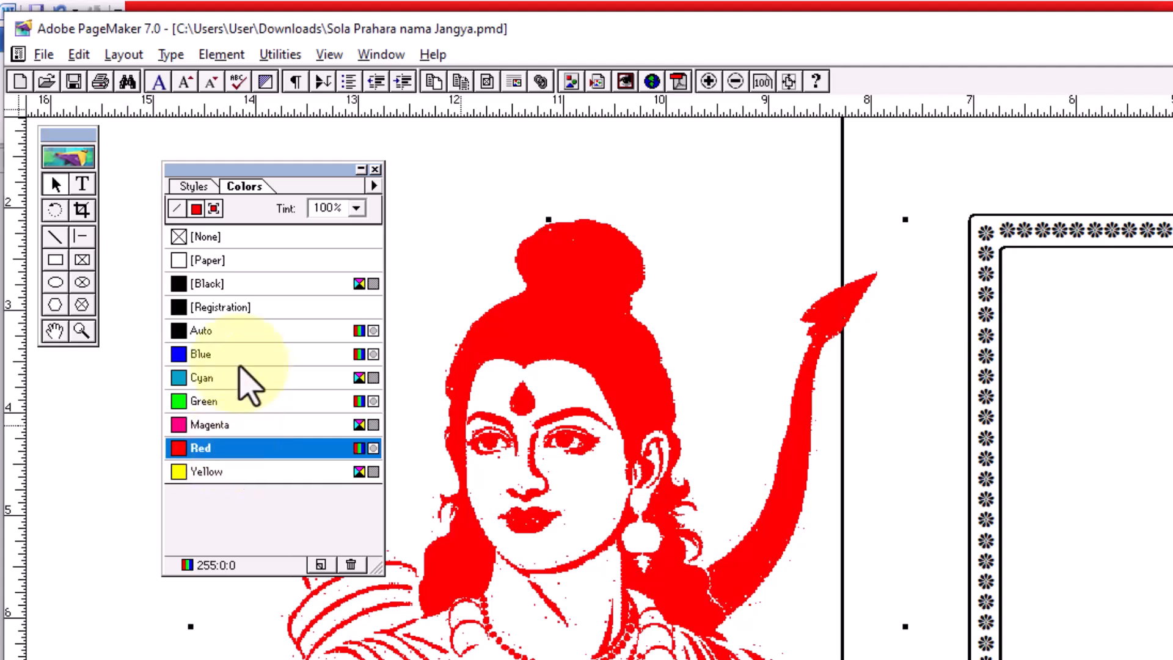
{"action": "left_click", "coordinate": [262, 285]}
{"action": "left_click", "coordinate": [477, 207]}
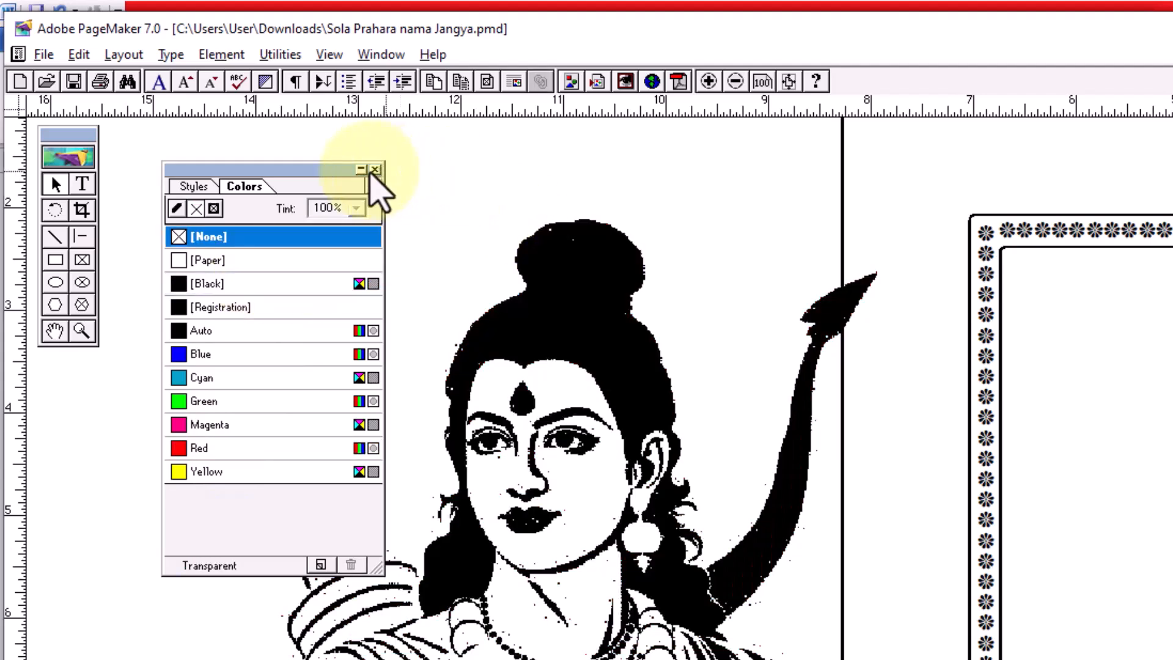
{"action": "left_click", "coordinate": [375, 170]}
Step: Shrink the Ram, Krishna, Chaitanya and Yagnya Kunda images and arrange all four outside the border, along its right side
{"action": "left_click", "coordinate": [572, 316]}
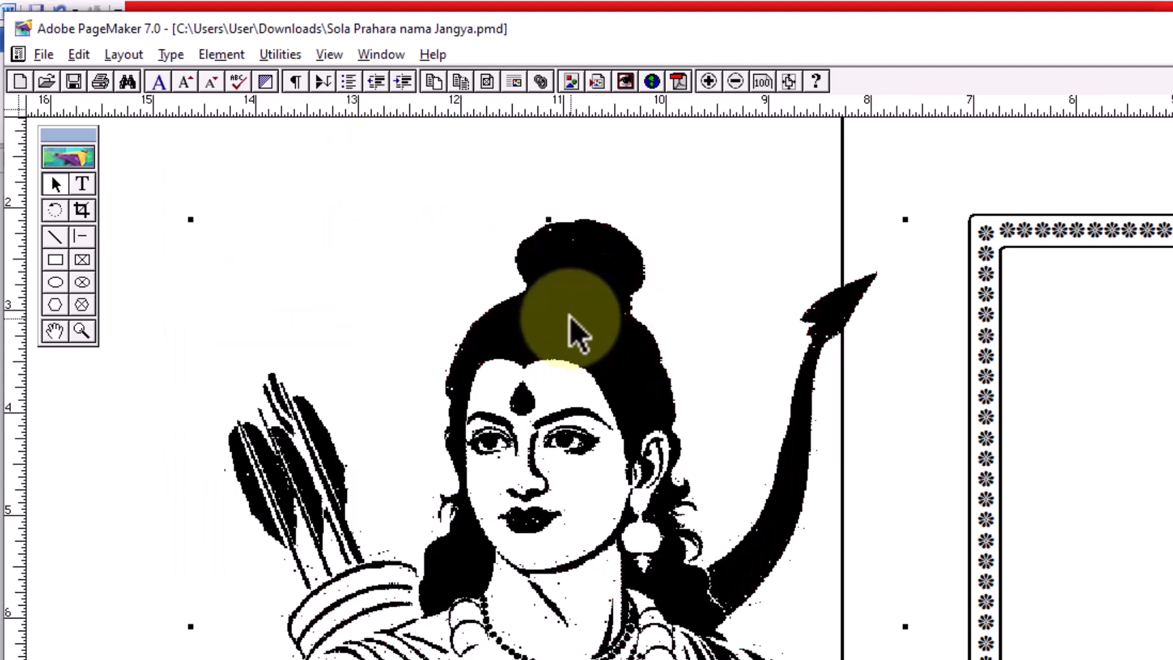
{"action": "left_click", "coordinate": [57, 184]}
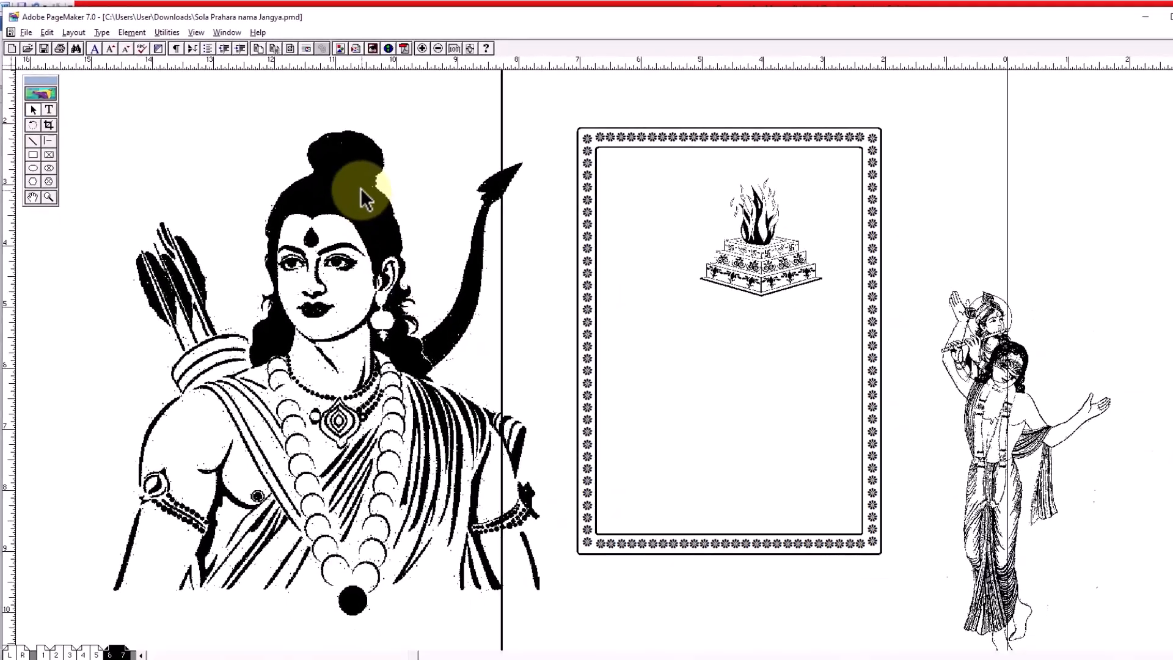
{"action": "left_click", "coordinate": [604, 315]}
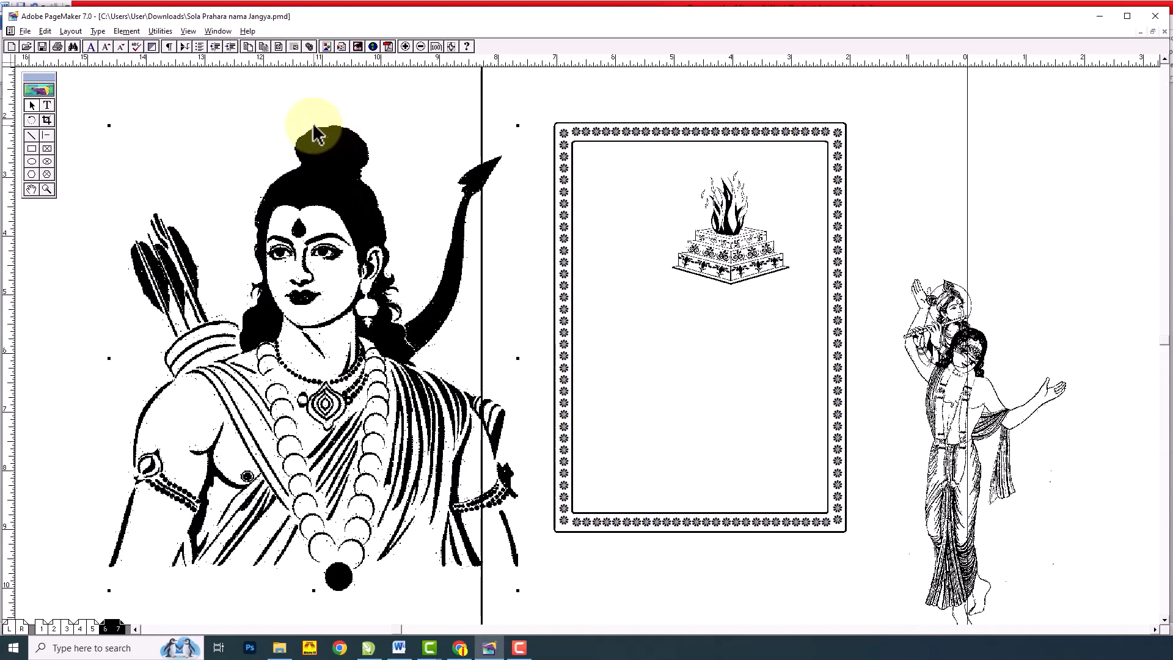
{"action": "left_click_drag", "start_coordinate": [314, 128], "coordinate": [294, 456]}
{"action": "left_click_drag", "start_coordinate": [337, 471], "coordinate": [911, 206]}
{"action": "left_click_drag", "start_coordinate": [921, 238], "coordinate": [903, 180]}
{"action": "left_click_drag", "start_coordinate": [722, 238], "coordinate": [853, 262]}
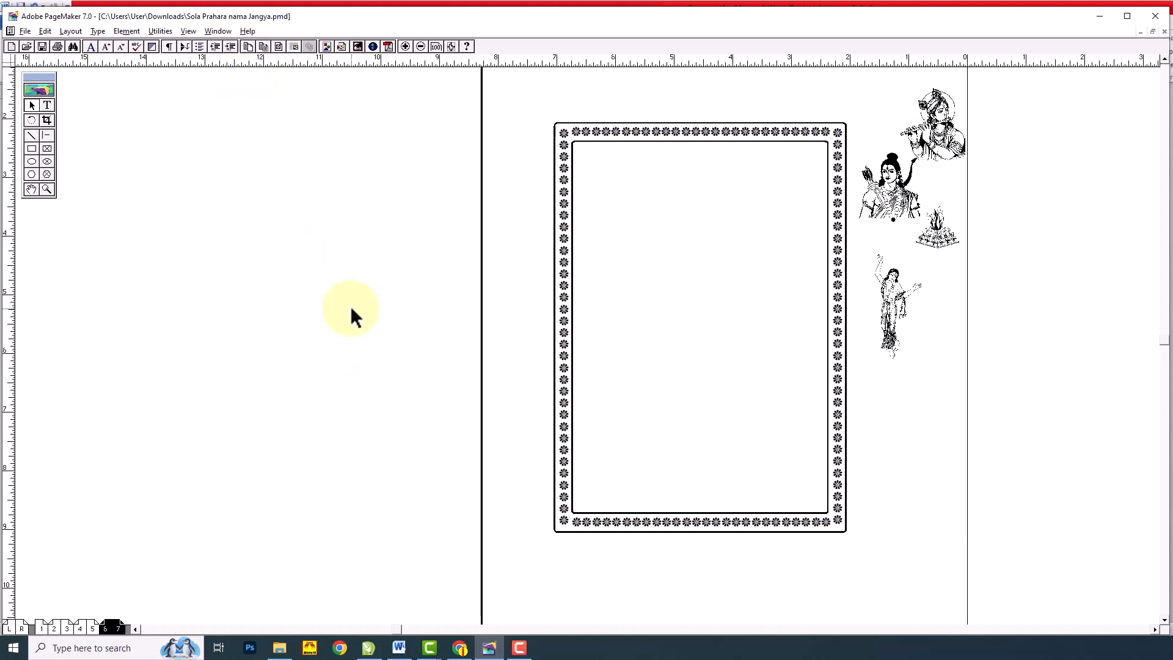
Step: Paste the Odia invitation text into the blank area left of the frame and display the character settings for the whole text
{"action": "key", "text": "ctrl+v"}
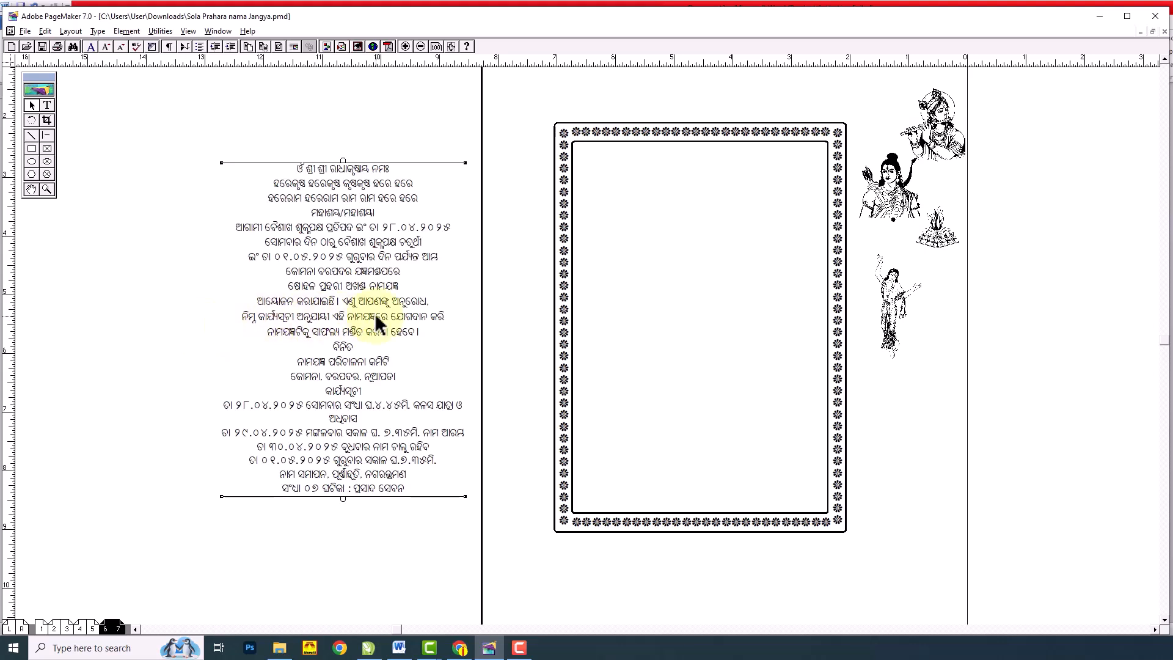
{"action": "left_click", "coordinate": [48, 106]}
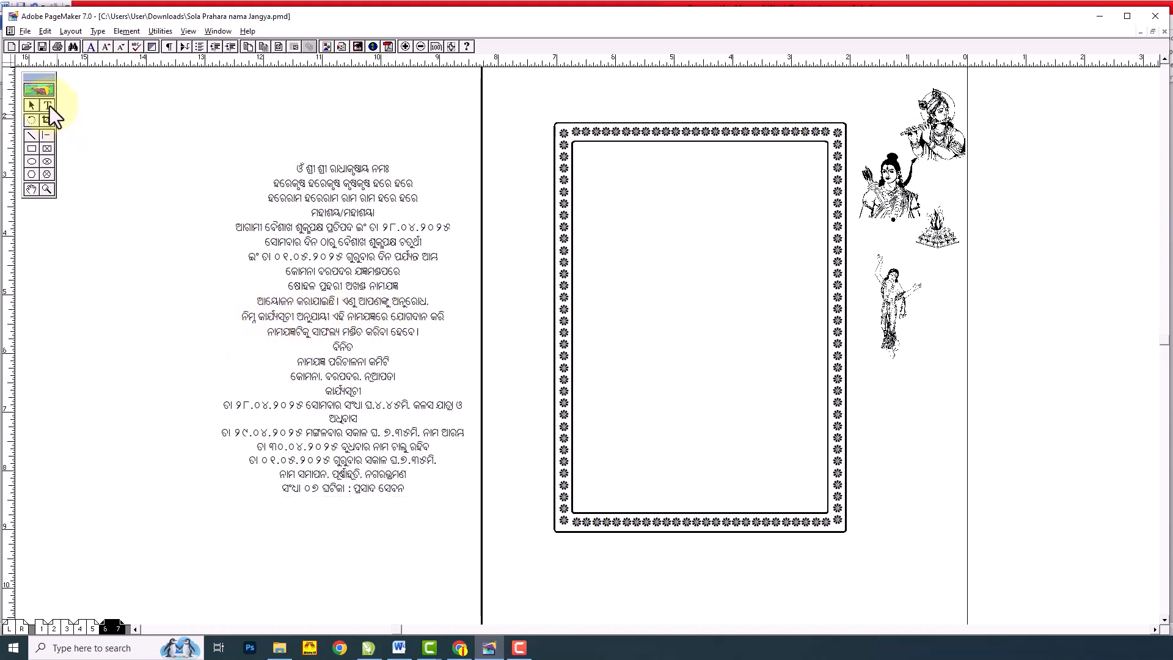
{"action": "left_click_drag", "start_coordinate": [297, 165], "coordinate": [380, 276]}
{"action": "left_click", "coordinate": [380, 283]}
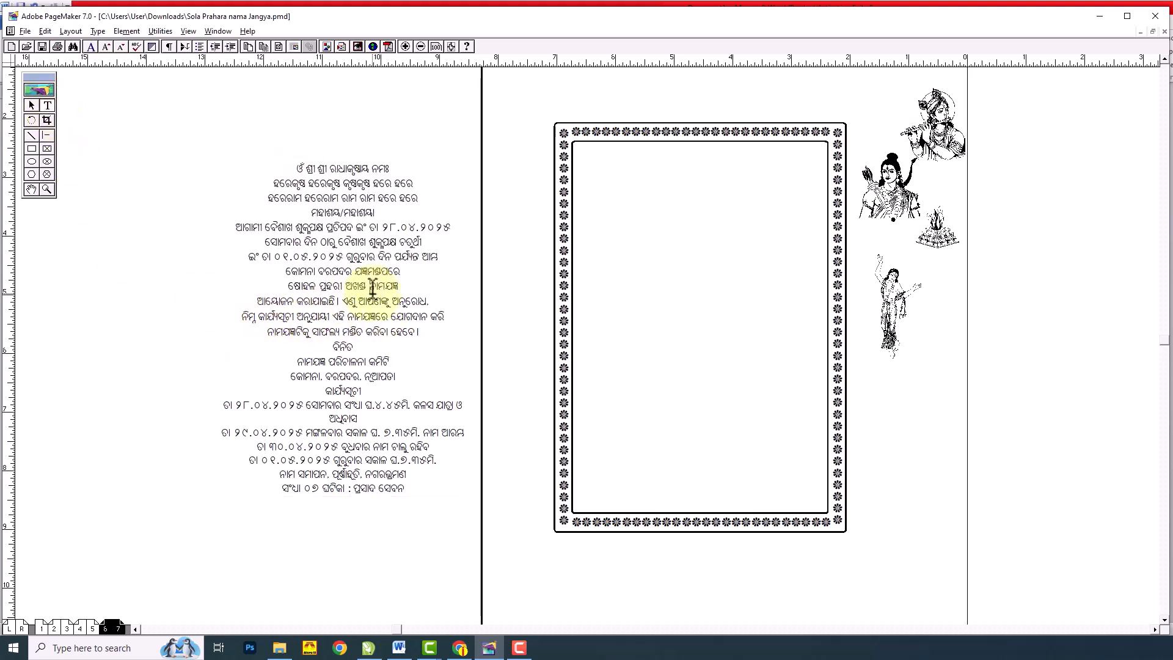
{"action": "key", "text": "ctrl+a"}
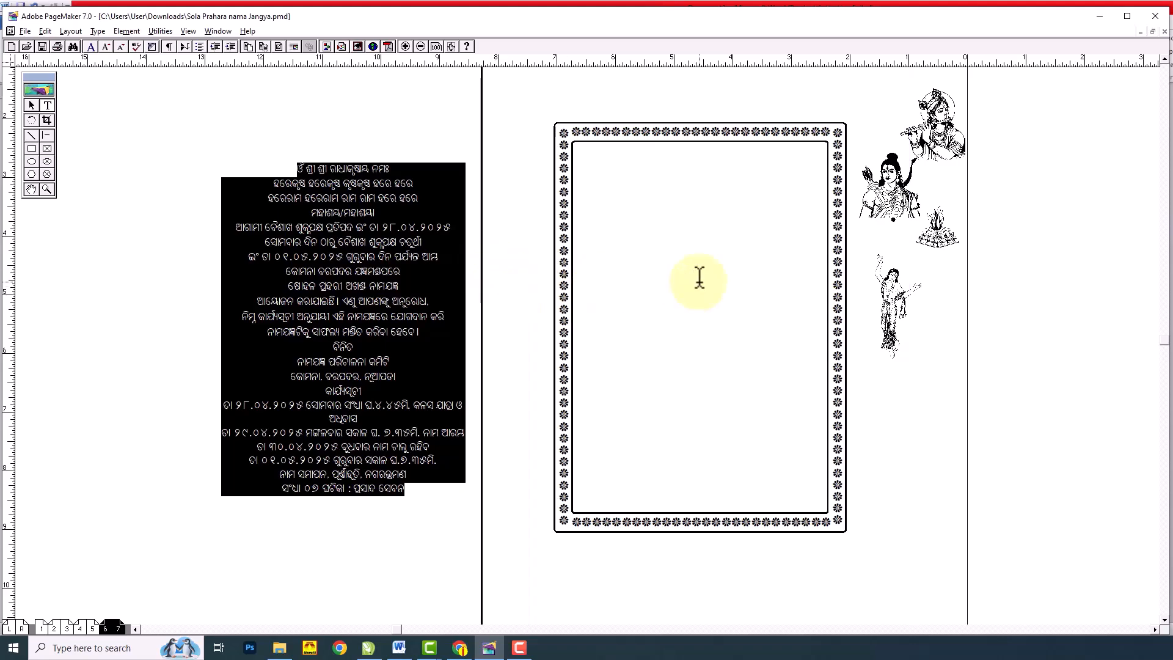
{"action": "key", "text": "ctrl+apostrophe"}
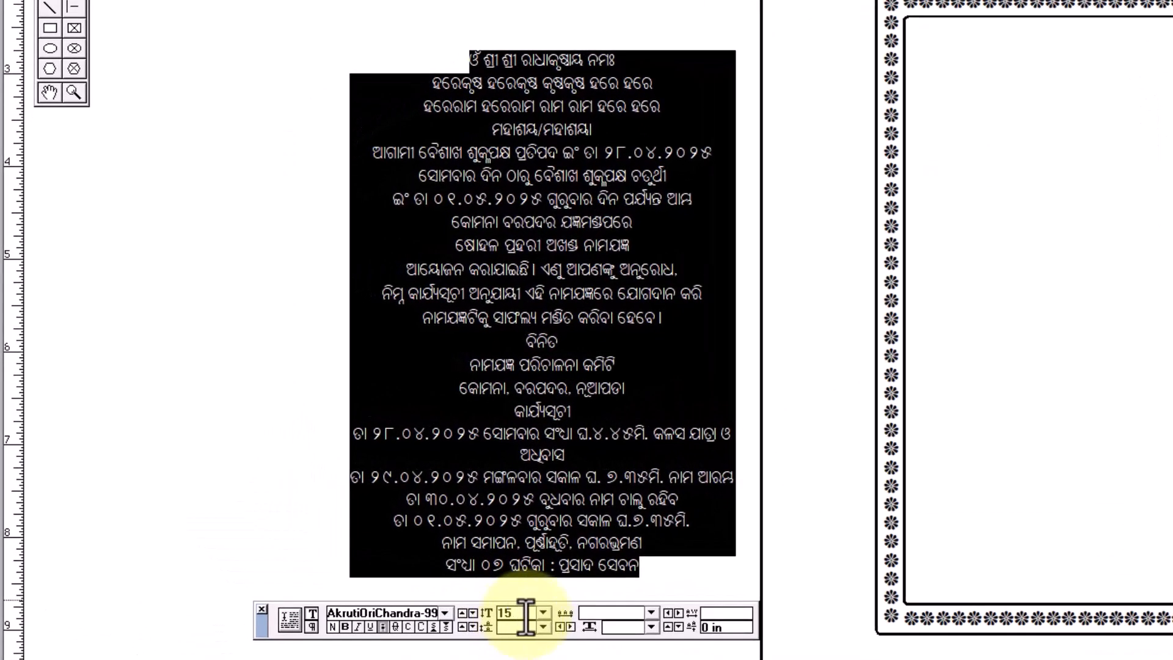
{"action": "left_click", "coordinate": [356, 615]}
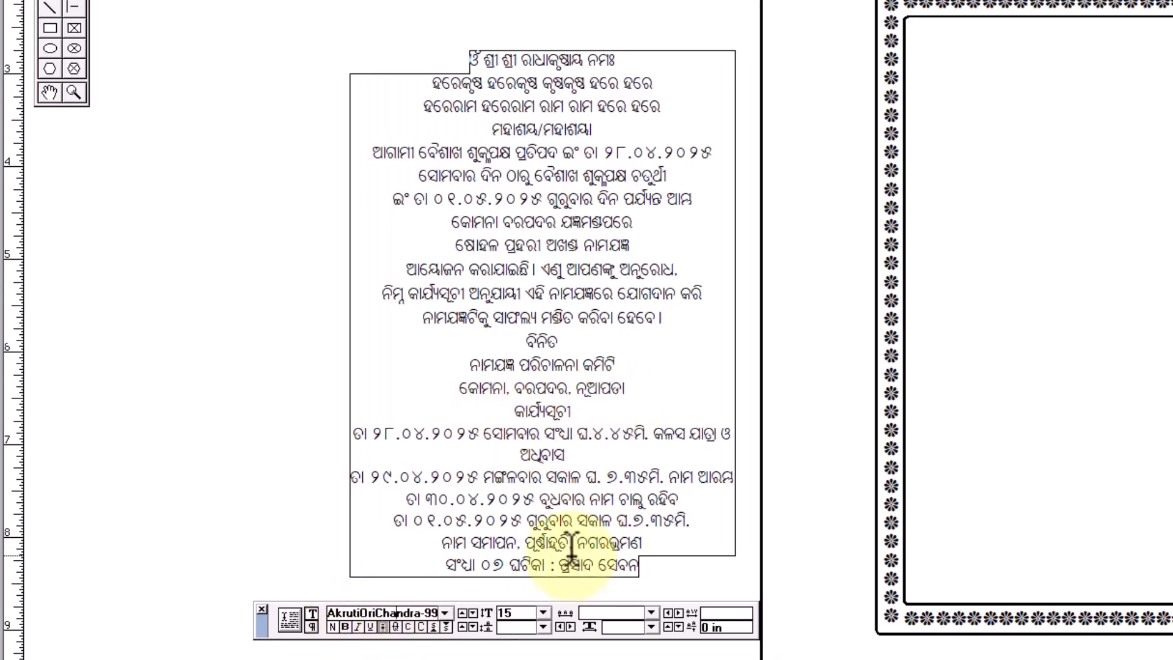
{"action": "key", "text": "ctrl+a"}
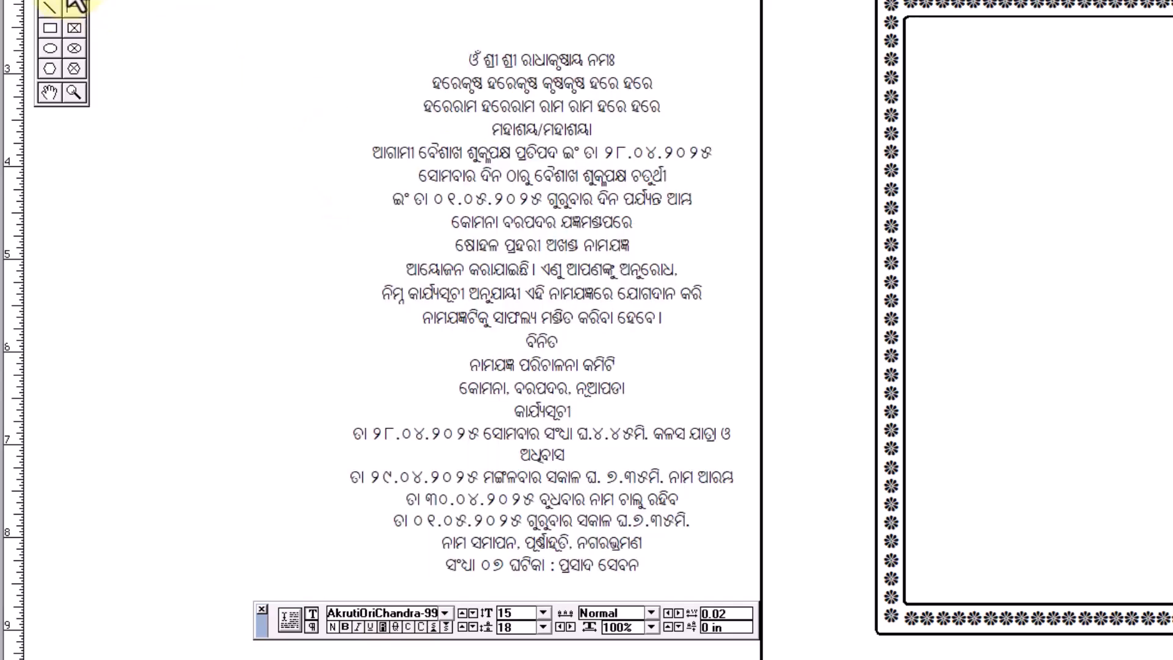
Step: Move the invitation text block into the inner frame, centred between its sides
{"action": "left_click", "coordinate": [51, 1]}
{"action": "left_click_drag", "start_coordinate": [533, 174], "coordinate": [1134, 167]}
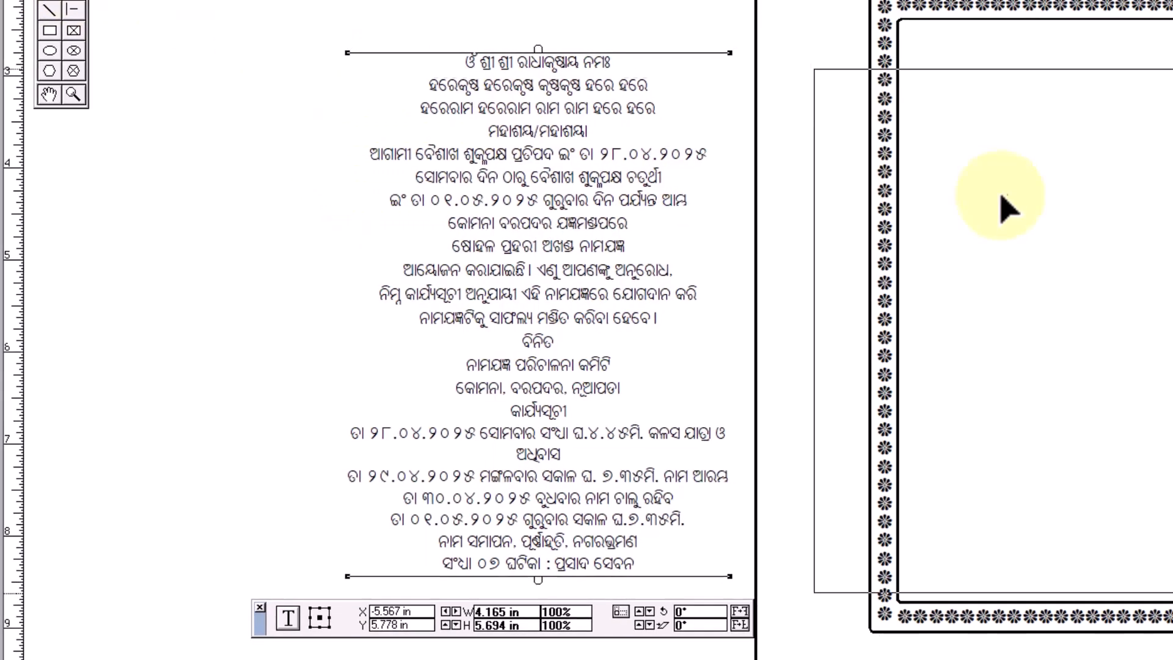
{"action": "left_click_drag", "start_coordinate": [717, 236], "coordinate": [696, 228]}
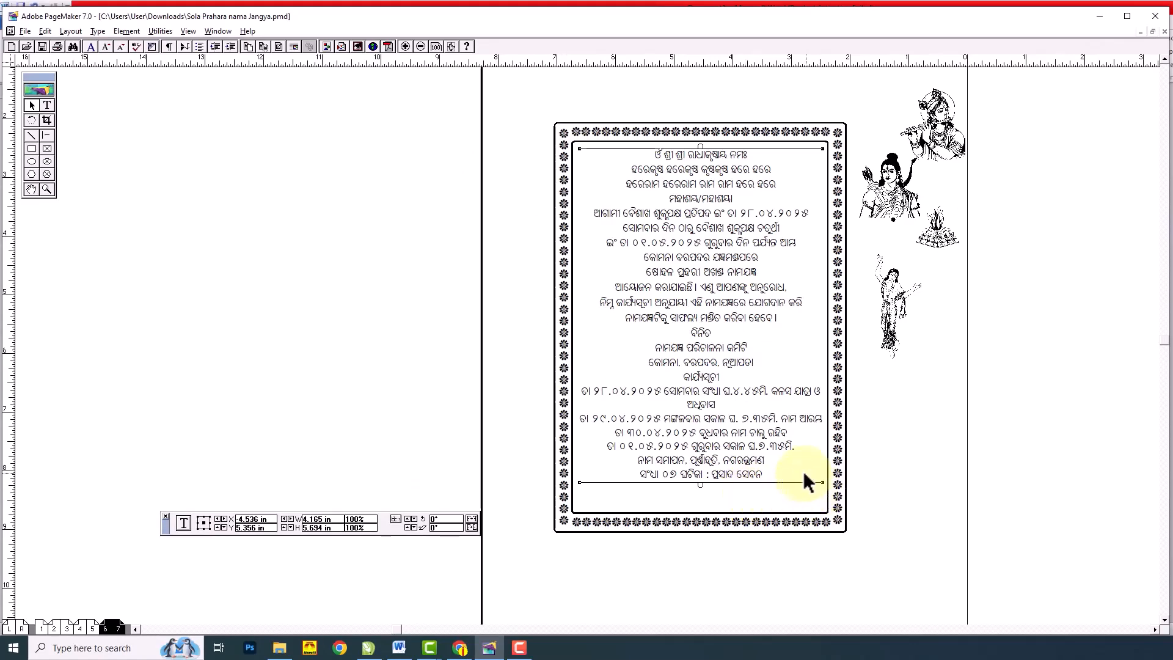
{"action": "left_click", "coordinate": [332, 420]}
Step: Set the font size of the invitation's first line, the Radhakrishna invocation, to 18
{"action": "left_click", "coordinate": [47, 105]}
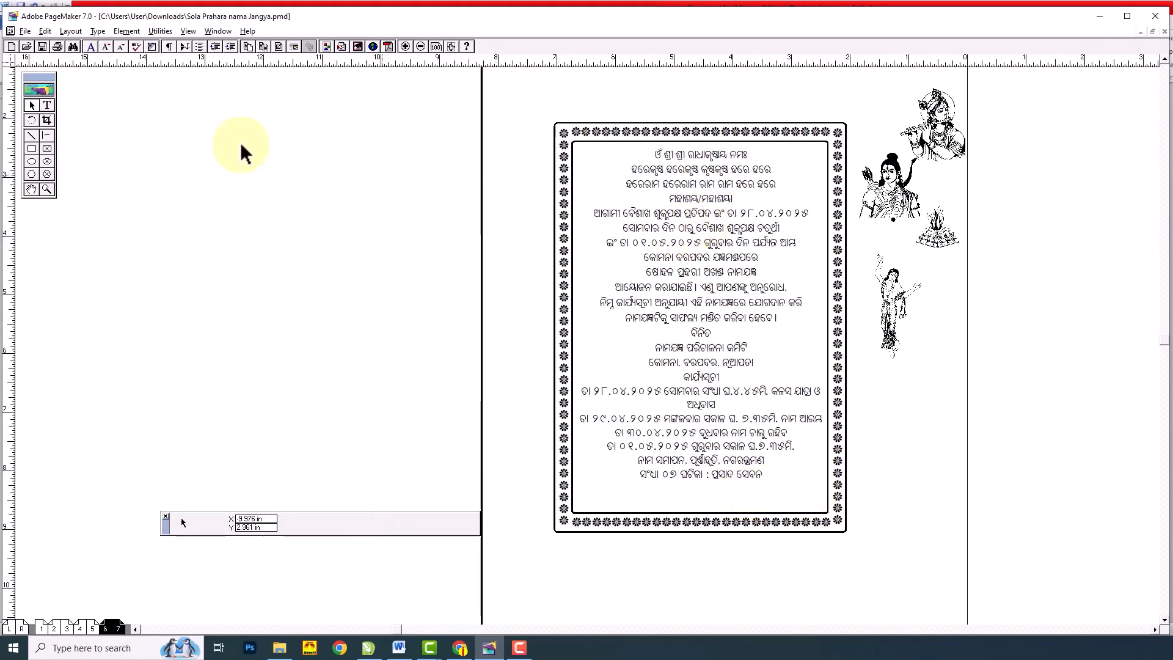
{"action": "left_click_drag", "start_coordinate": [654, 154], "coordinate": [808, 154]}
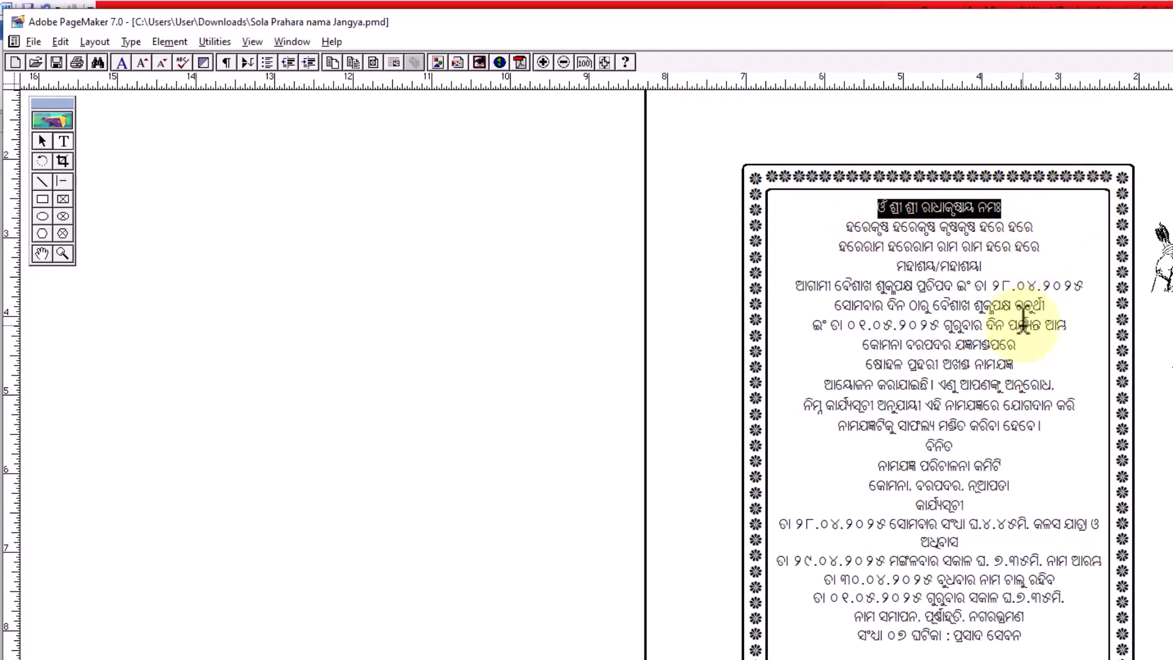
{"action": "left_click_drag", "start_coordinate": [422, 653], "coordinate": [362, 649]}
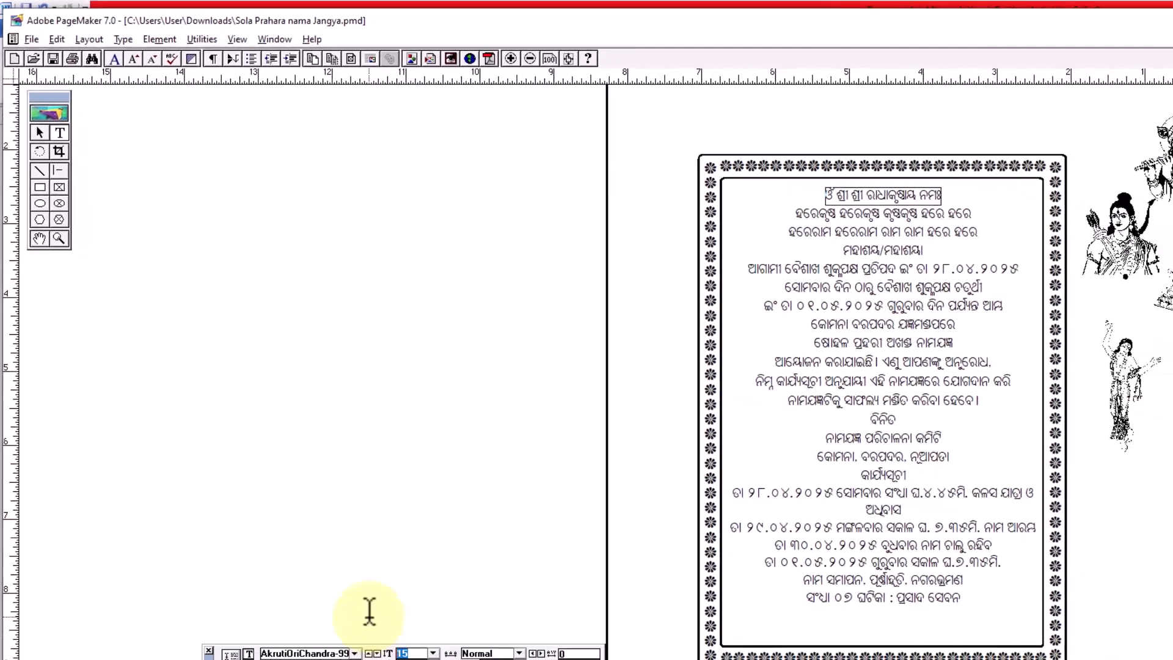
{"action": "type", "text": "18"}
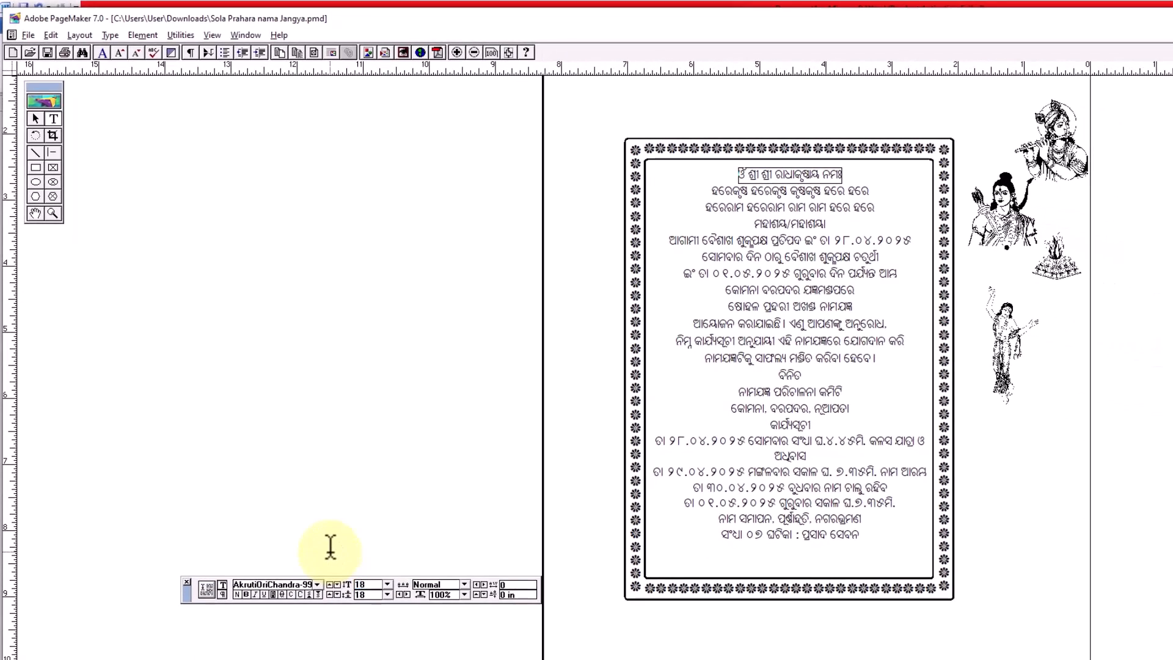
{"action": "key", "text": "Return"}
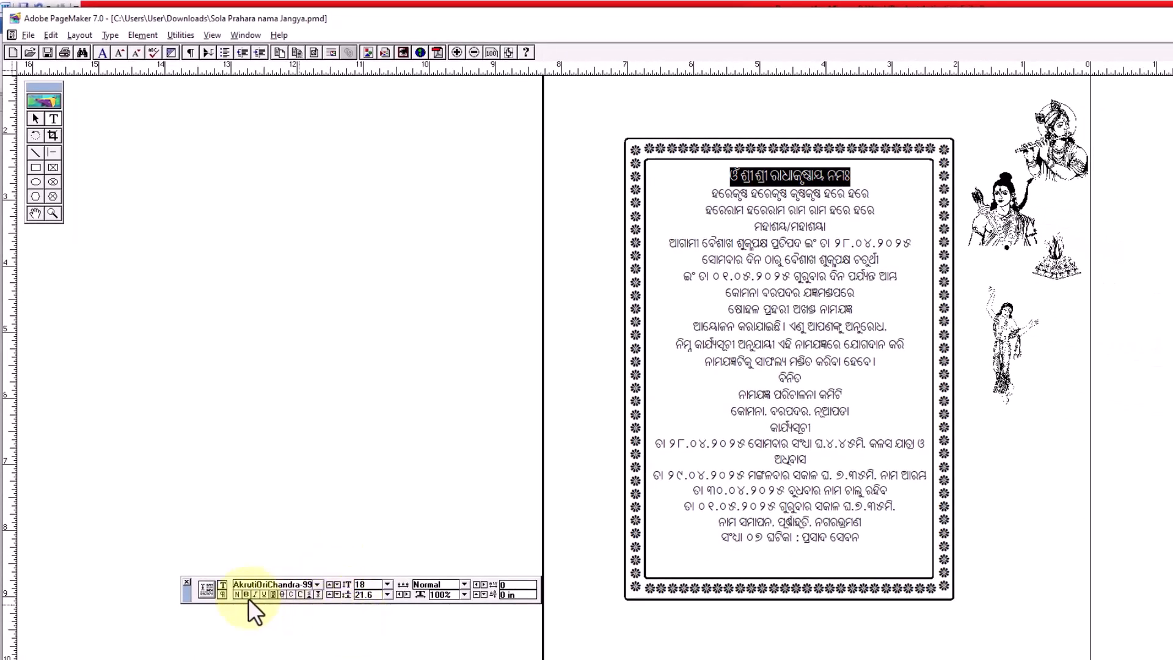
Step: Move the character settings palette below the border, then make the Radhakrishna invocation line bold in the AkrutiOriBhuban font
{"action": "left_click_drag", "start_coordinate": [238, 594], "coordinate": [688, 629]}
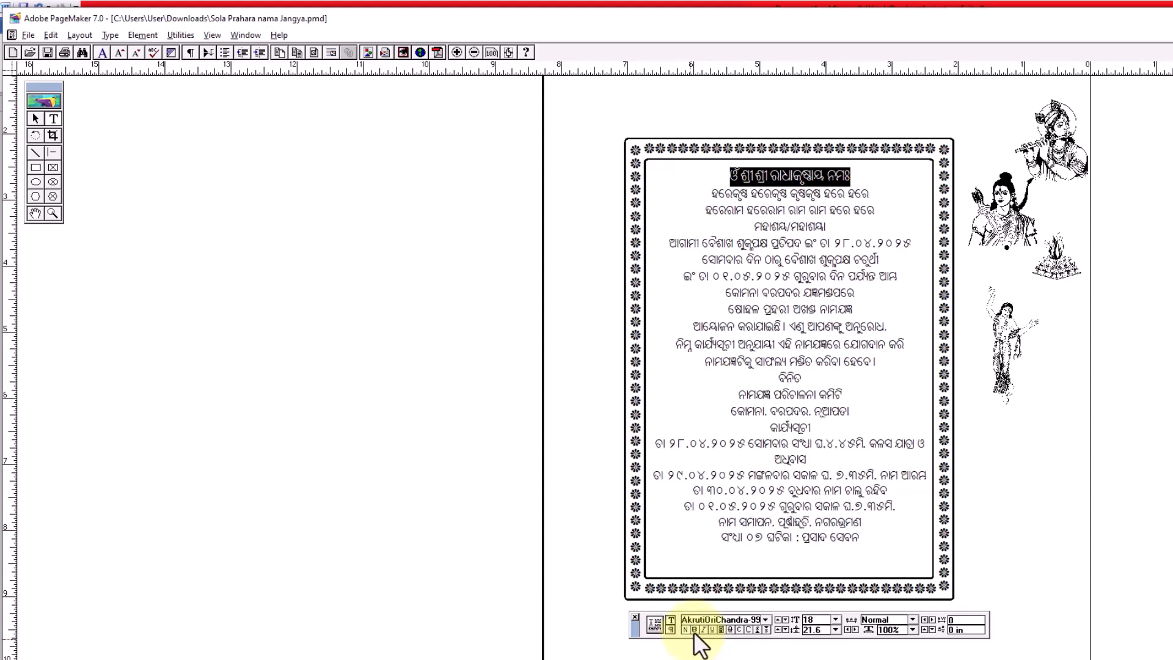
{"action": "left_click", "coordinate": [694, 628]}
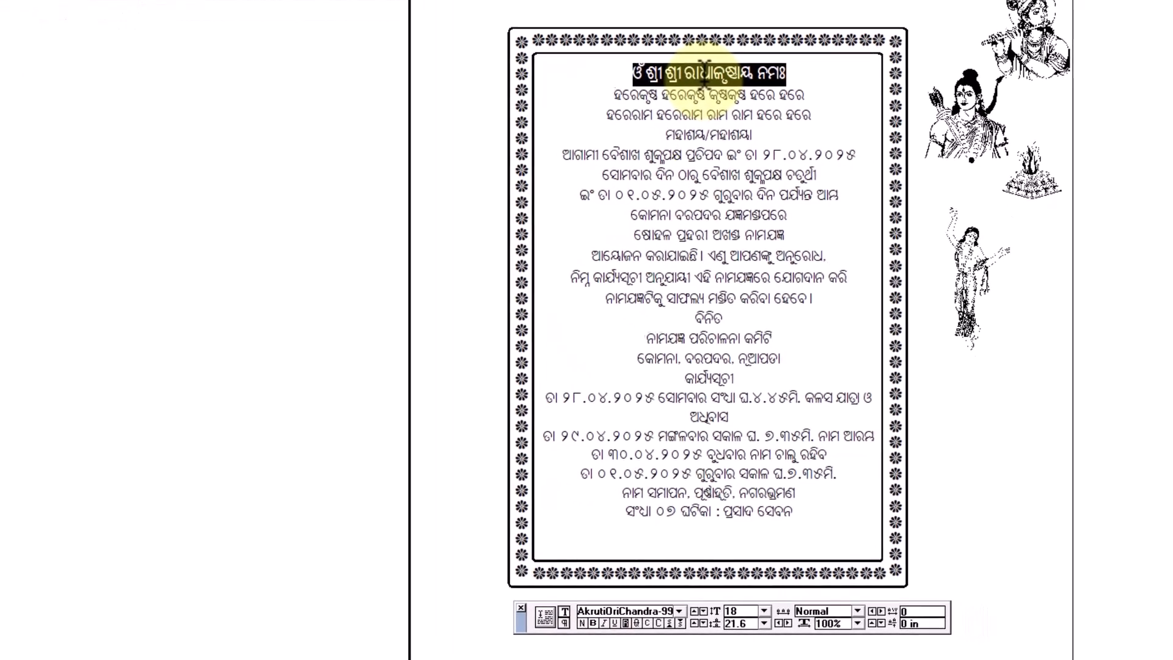
{"action": "left_click", "coordinate": [600, 611]}
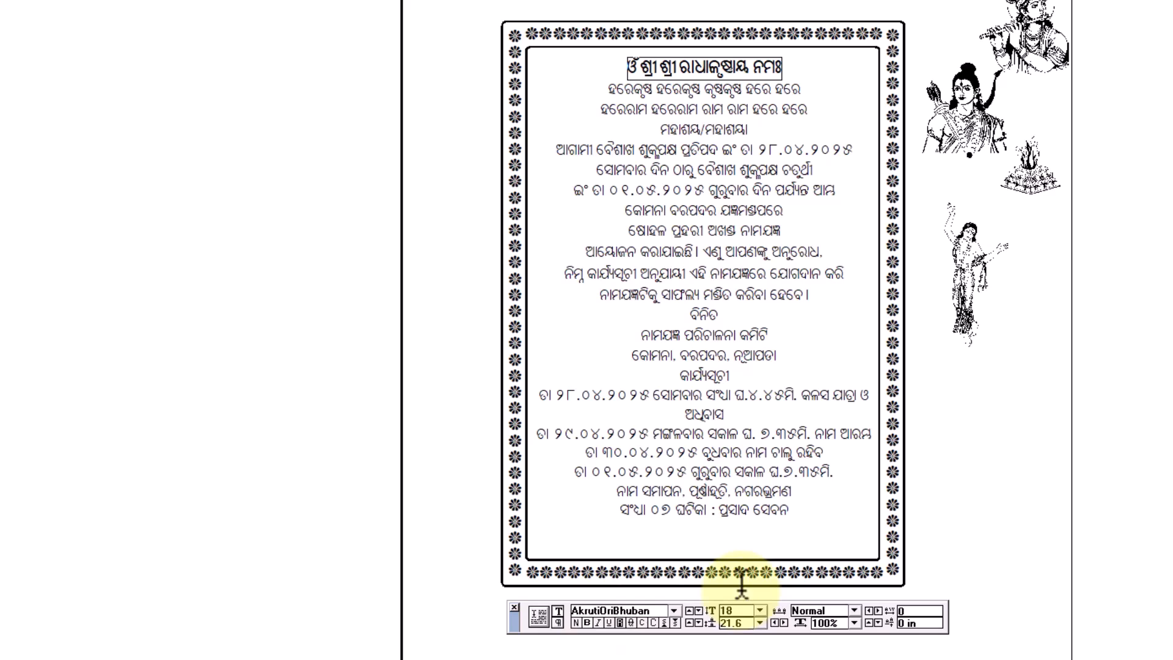
{"action": "key", "text": "Return"}
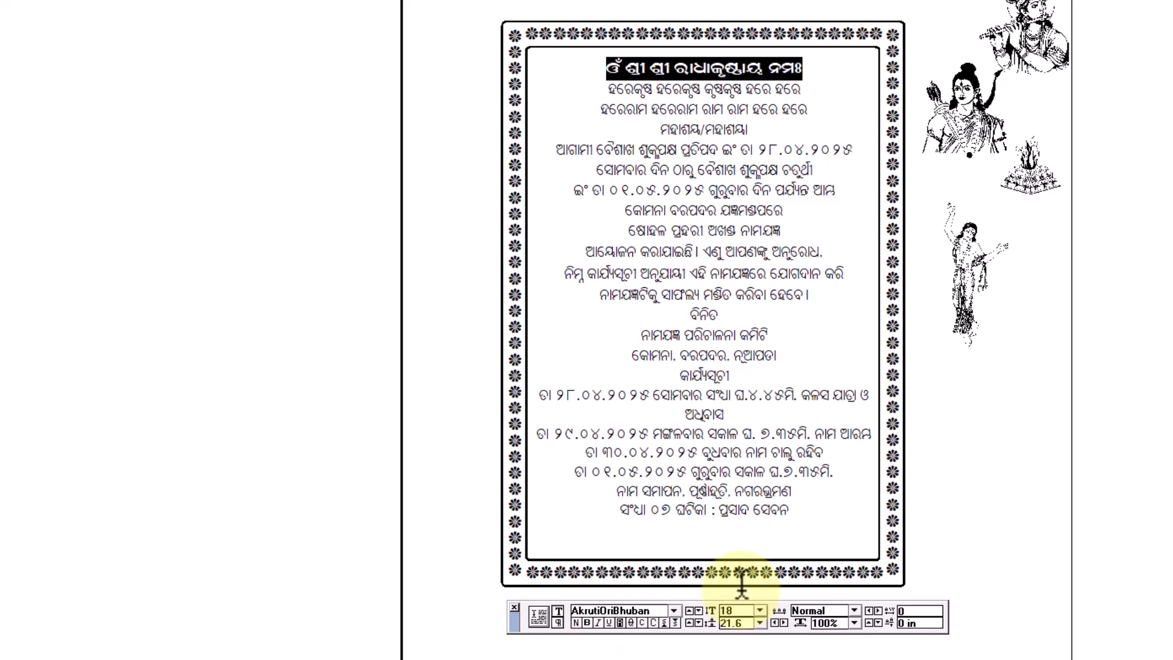
Step: Insert a blank line between the Hare Rama chant line and the salutation line below it
{"action": "left_click", "coordinate": [722, 286]}
{"action": "left_click", "coordinate": [597, 88]}
{"action": "left_click_drag", "start_coordinate": [597, 87], "coordinate": [637, 82]}
{"action": "left_click", "coordinate": [810, 105]}
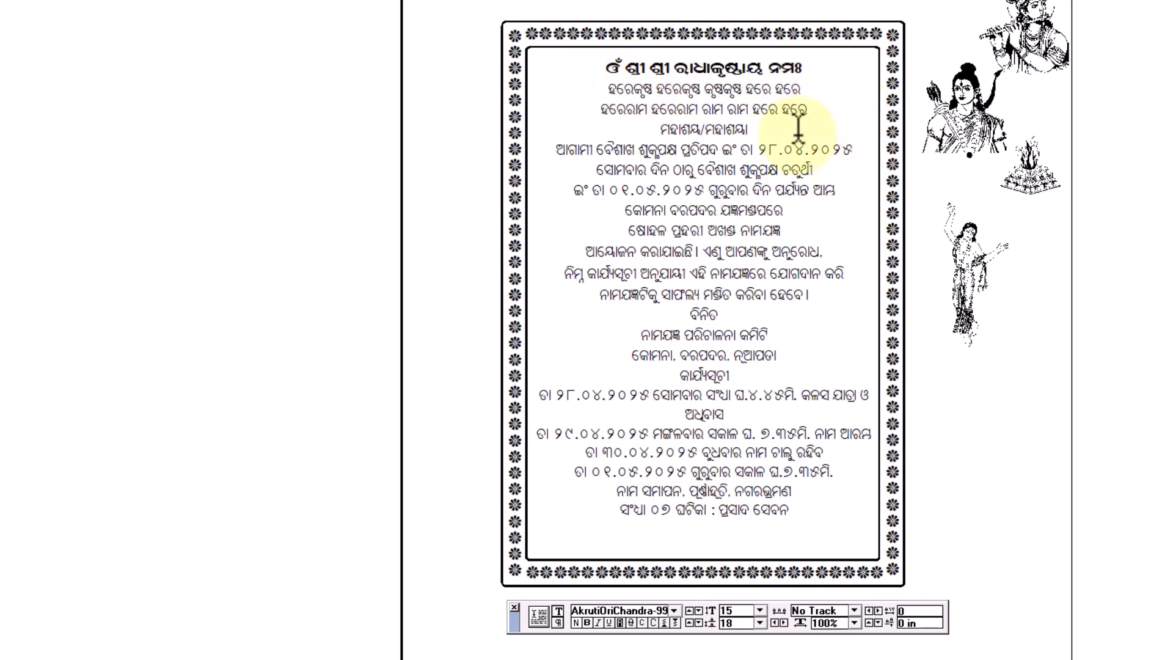
{"action": "left_click_drag", "start_coordinate": [640, 129], "coordinate": [746, 128]}
{"action": "left_click", "coordinate": [769, 150]}
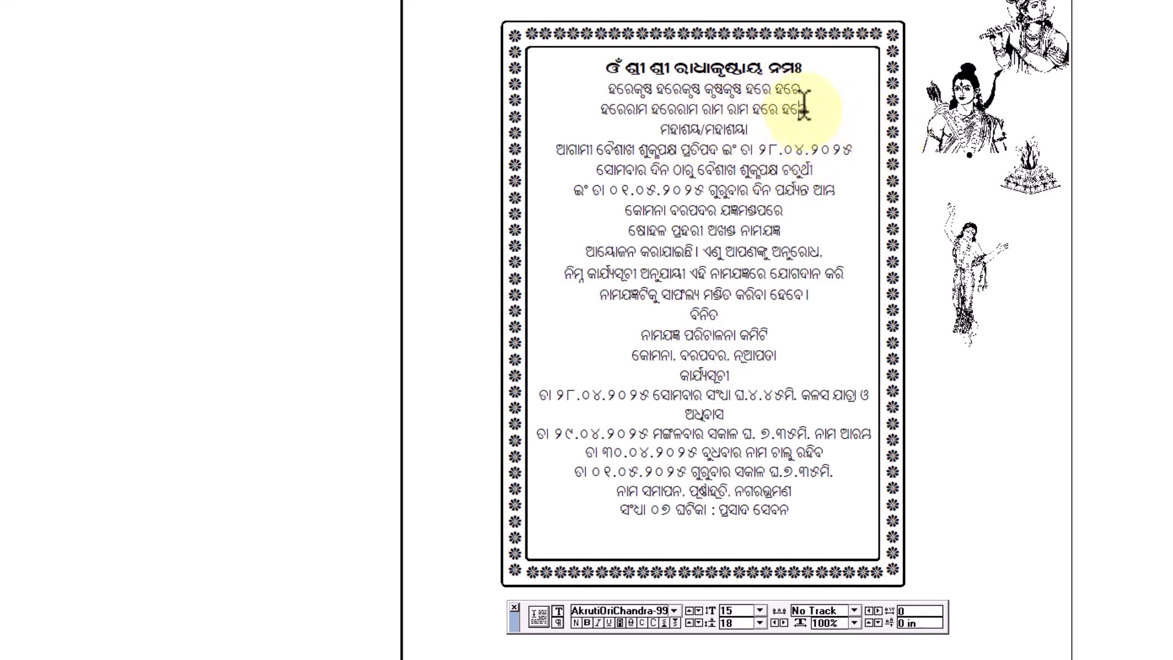
{"action": "key", "text": "Return"}
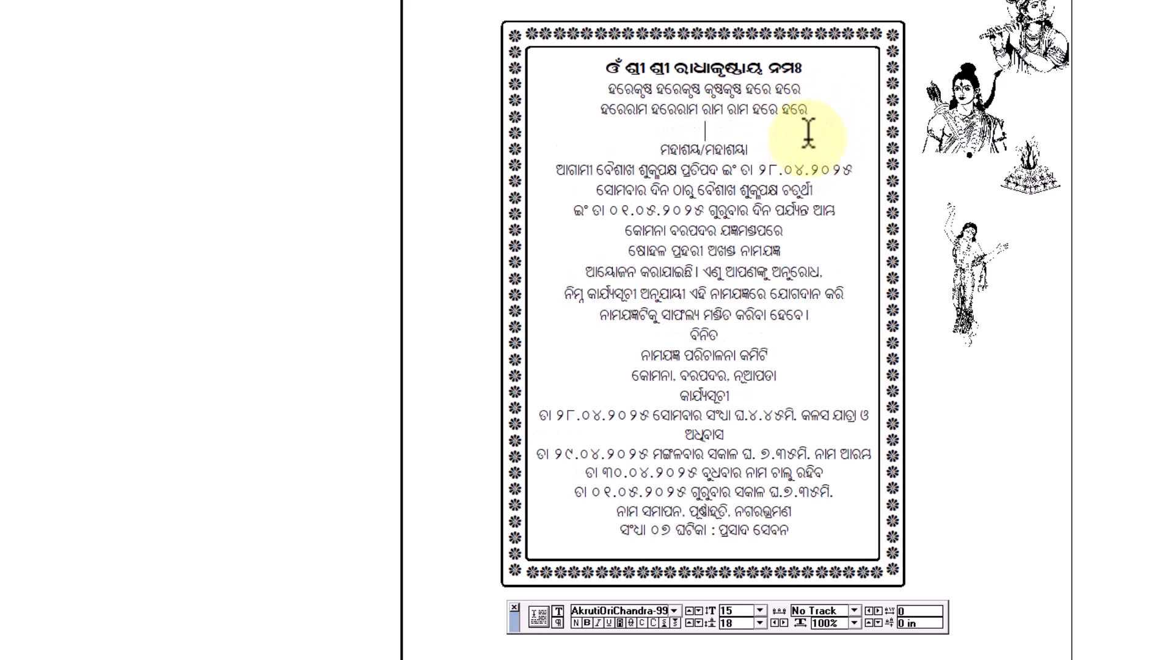